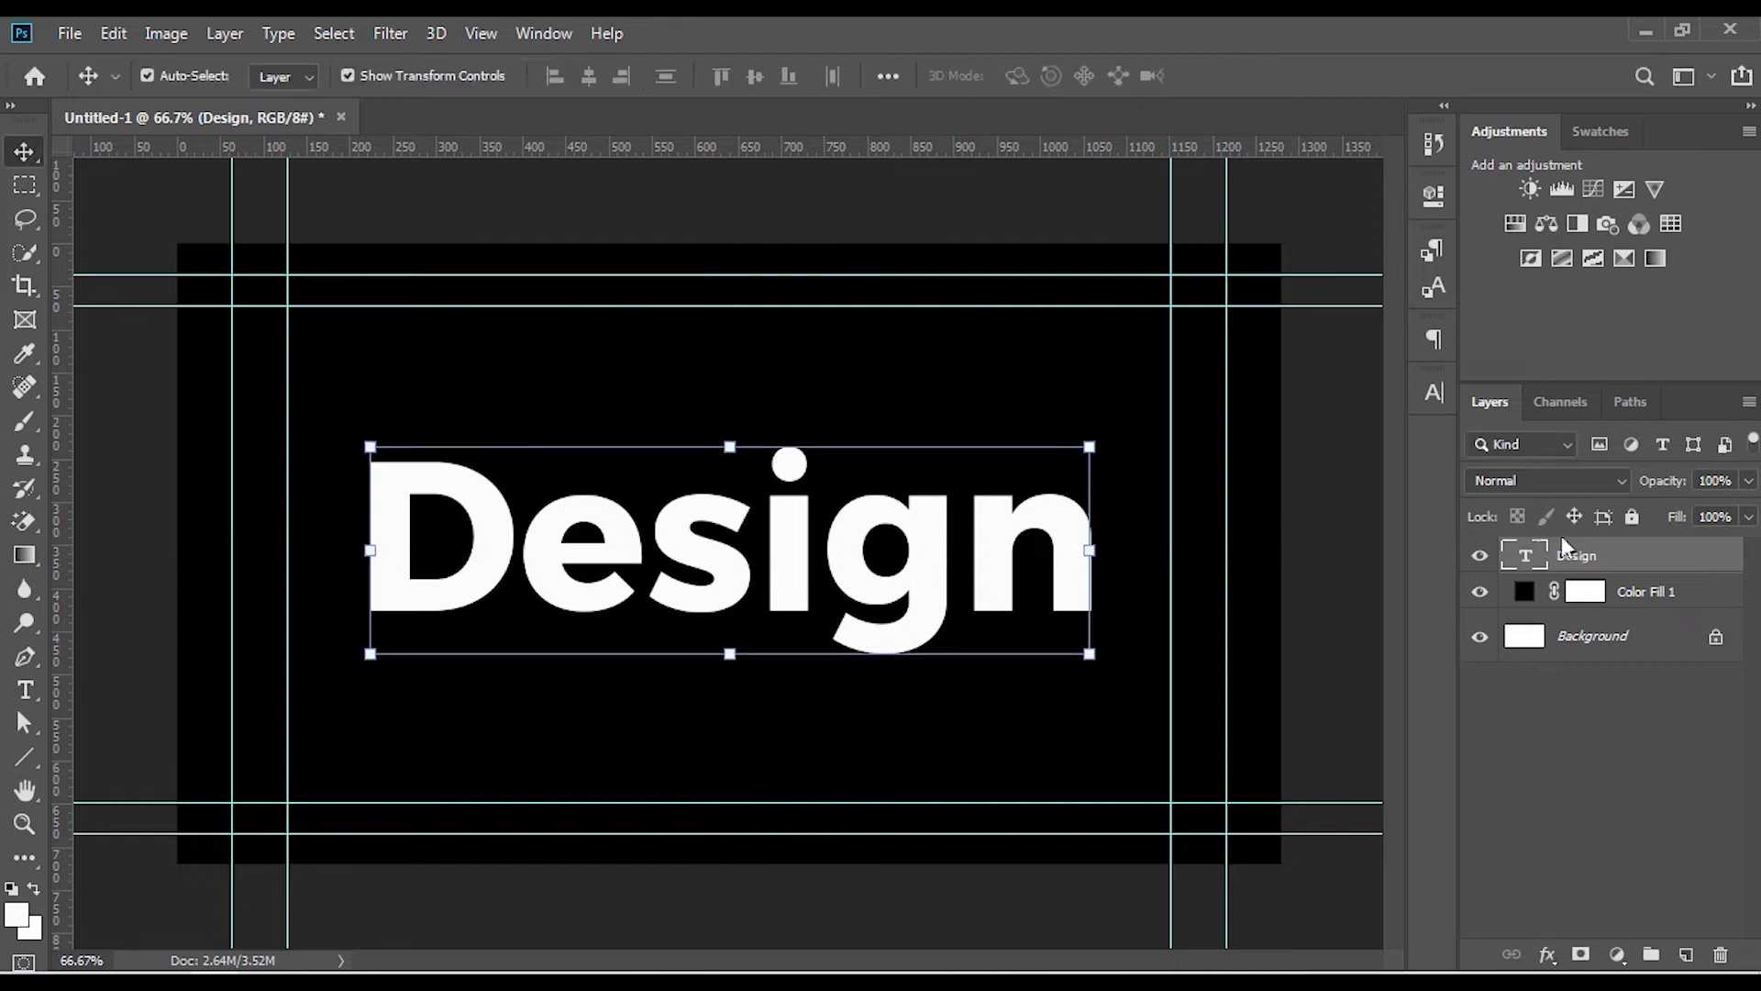
Duplicate the Design text layer and rasterize the copy
{"action": "key", "text": "ctrl+j"}
{"action": "right_click", "coordinate": [1579, 557]}
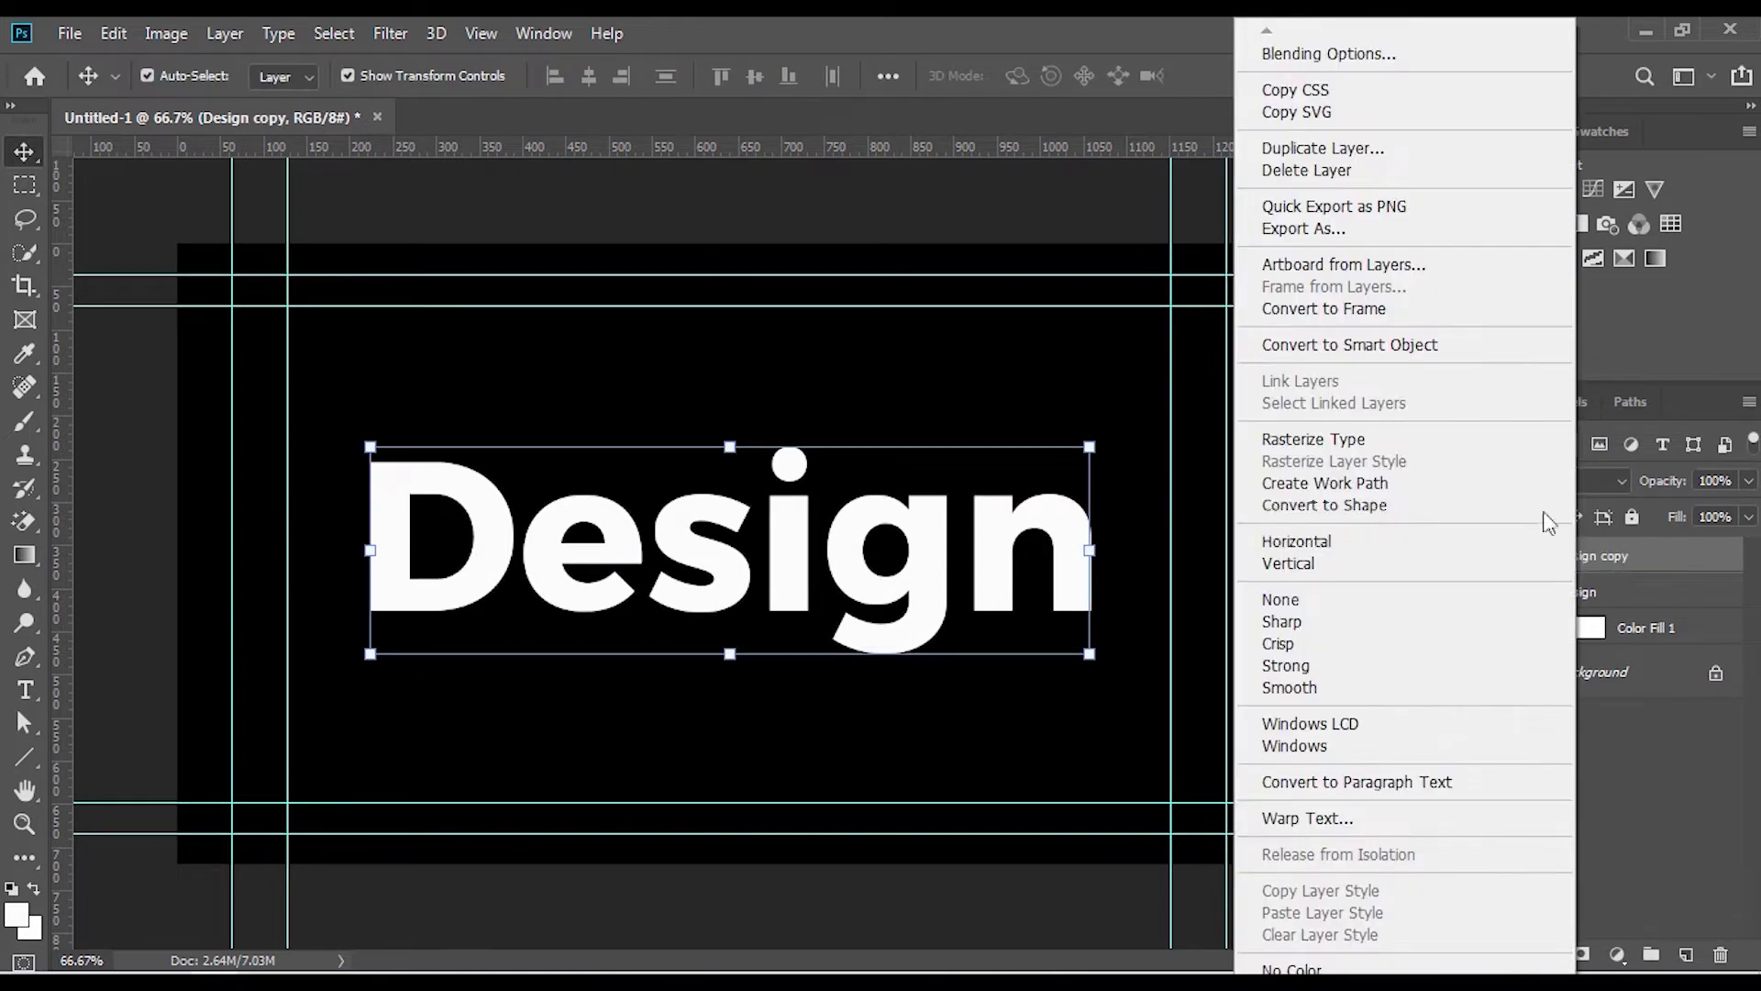
{"action": "left_click", "coordinate": [1357, 442]}
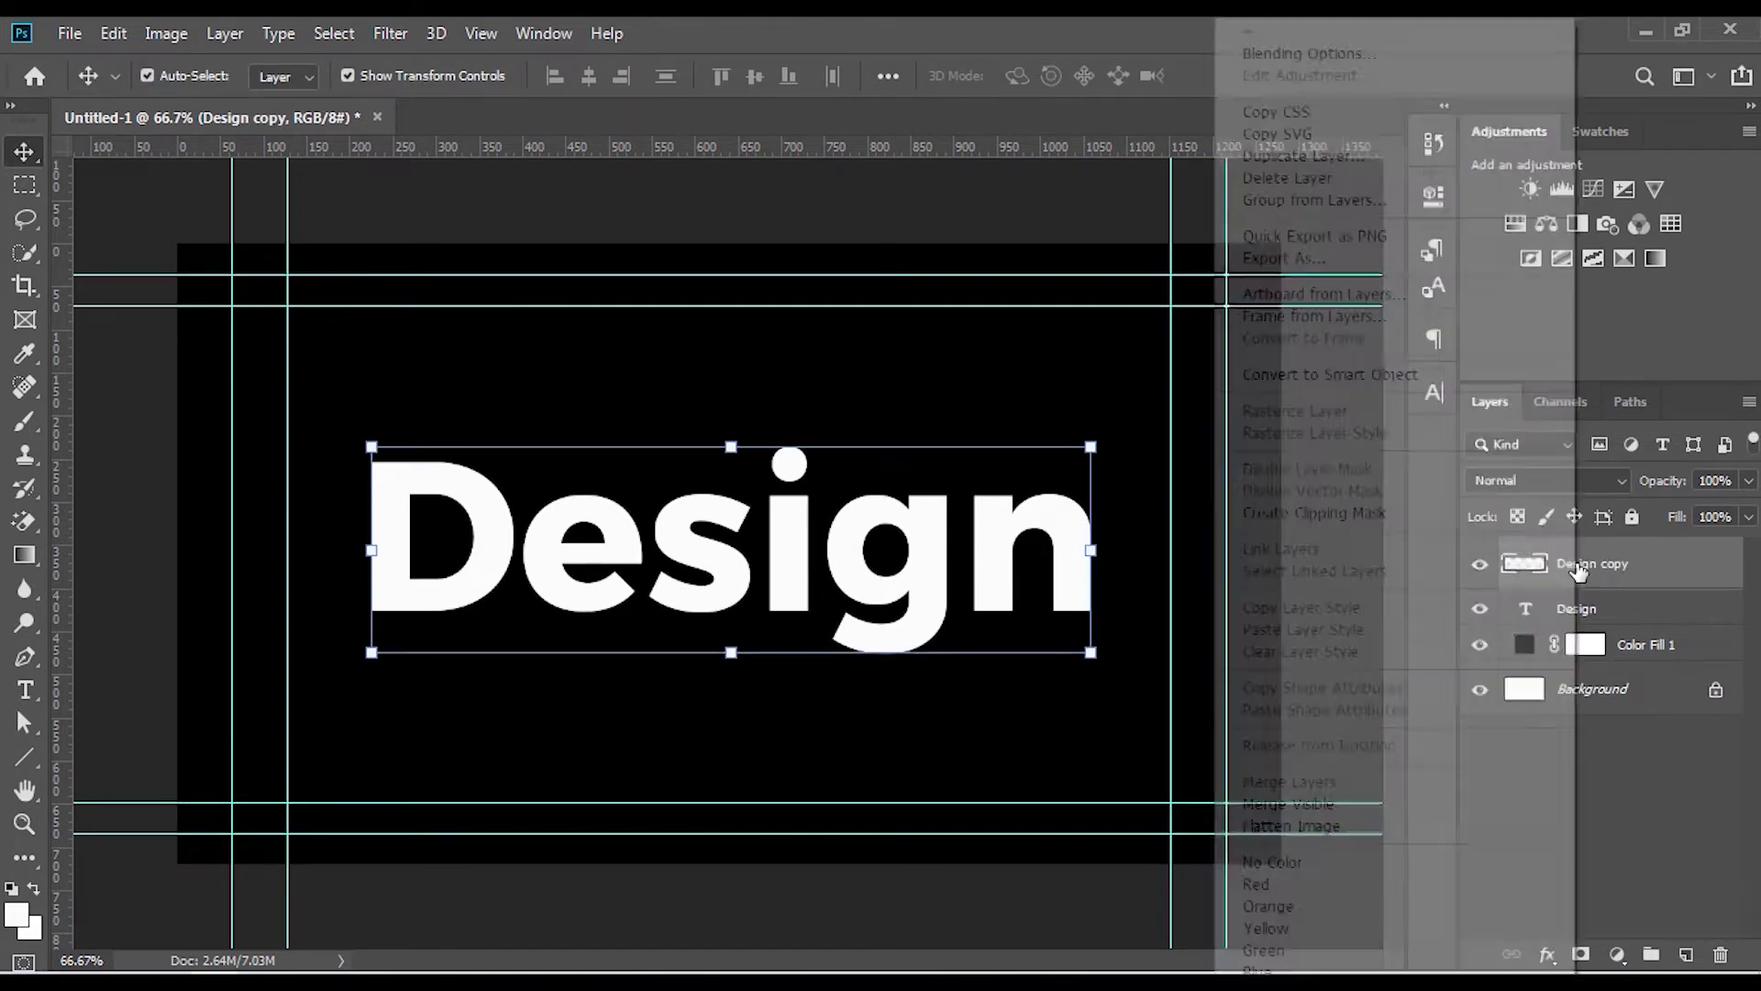
Turn the Design copy layer into an outline with fill opacity 0 and a white 5 px inside stroke
{"action": "right_click", "coordinate": [1592, 574]}
{"action": "left_click", "coordinate": [1380, 25]}
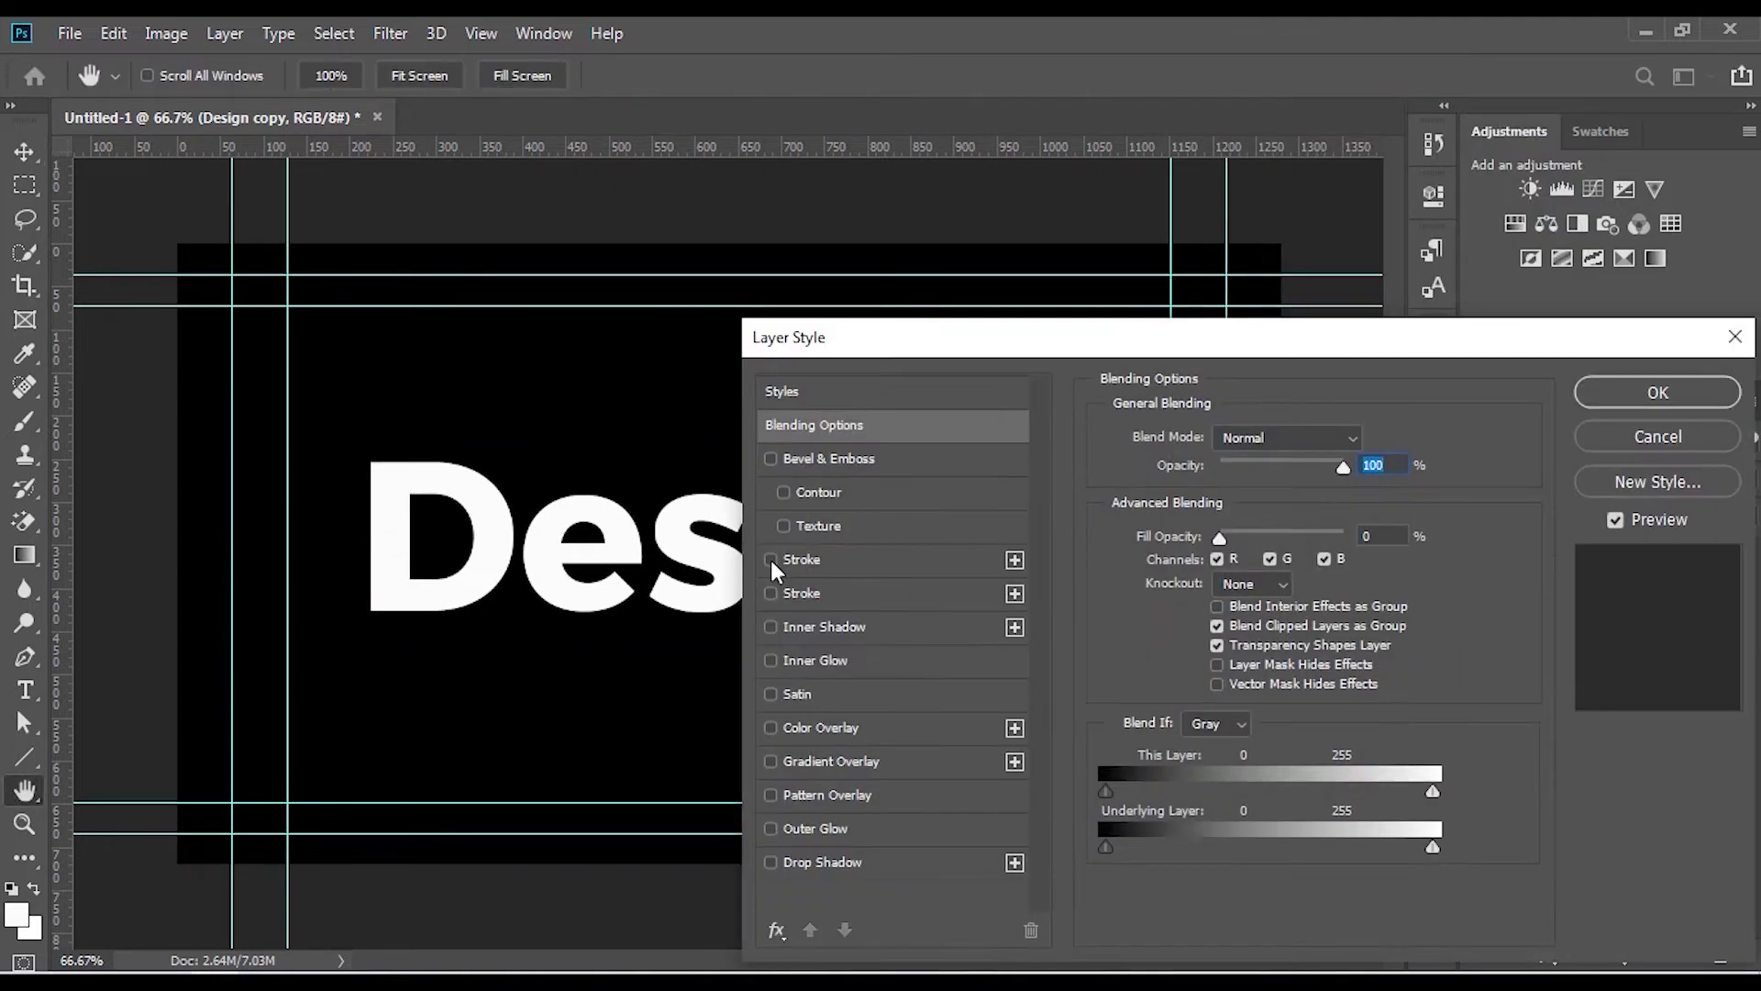
{"action": "left_click", "coordinate": [768, 590]}
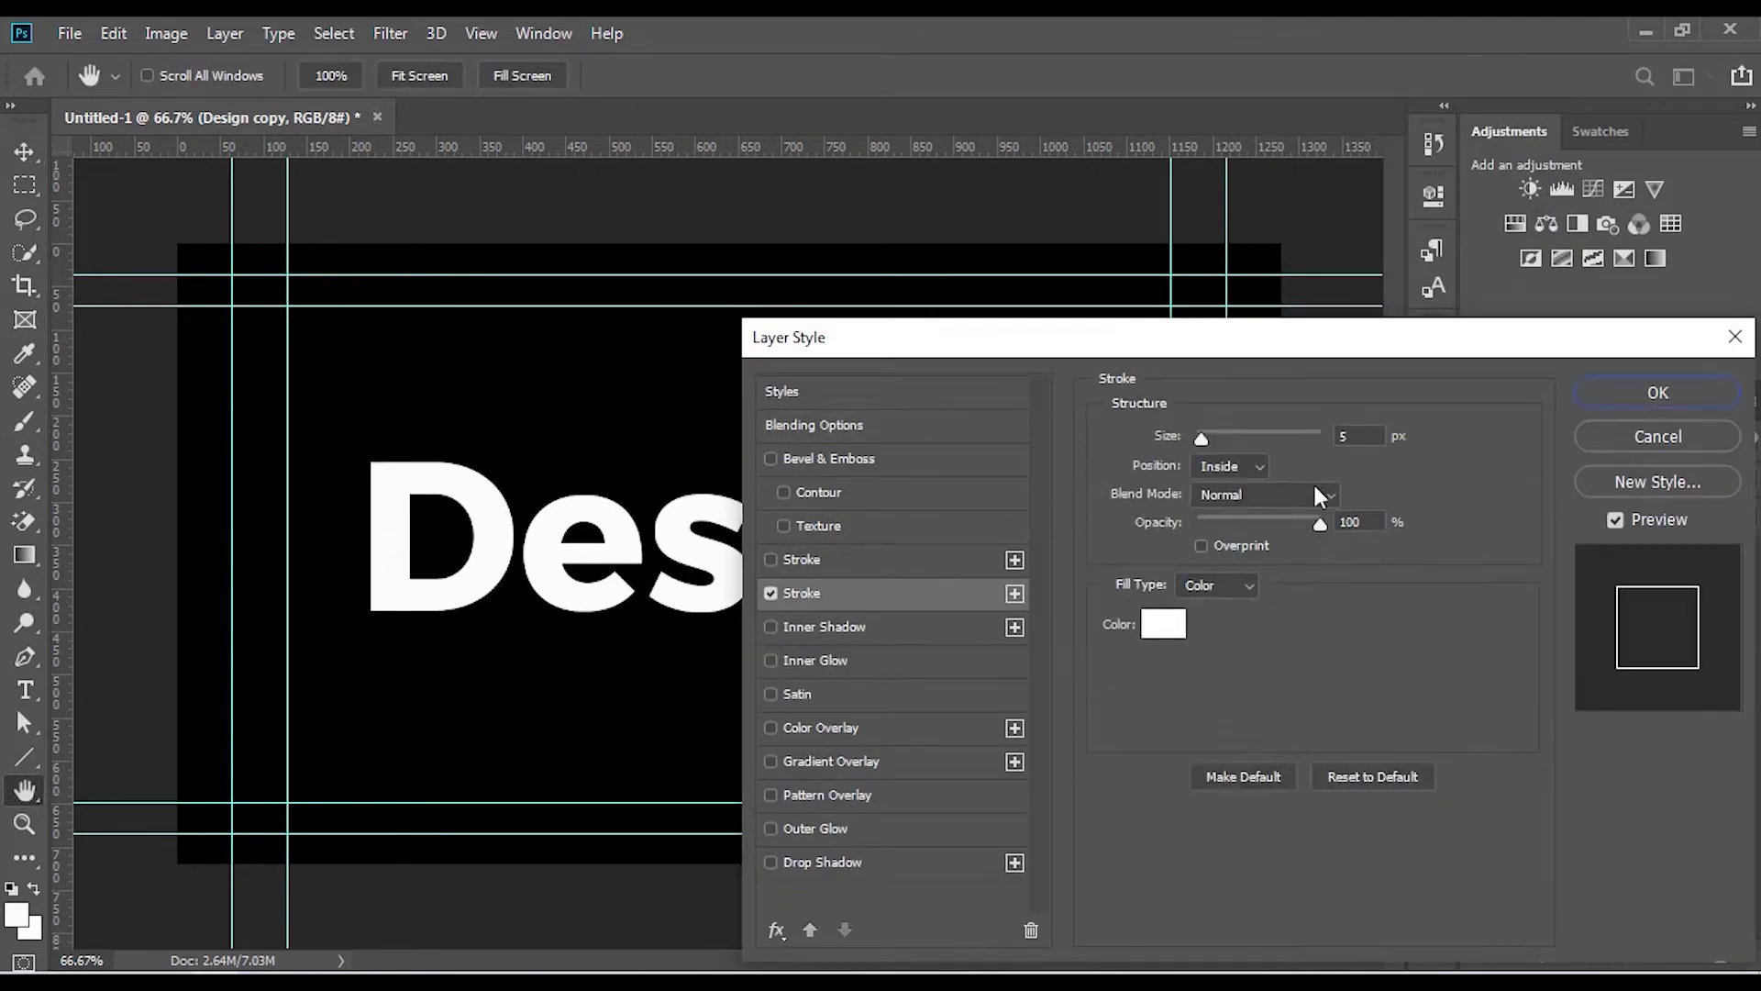
{"action": "left_click", "coordinate": [1642, 404]}
Move the outlined Design copy up about 90 px above the solid word
{"action": "key", "text": "shift+Up"}
{"action": "key", "text": "shift+Up"}
{"action": "key", "text": "shift+Up"}
{"action": "key", "text": "shift+Up"}
{"action": "key", "text": "shift+Up"}
{"action": "key", "text": "shift+Up"}
{"action": "key", "text": "shift+Up"}
{"action": "key", "text": "shift+Up"}
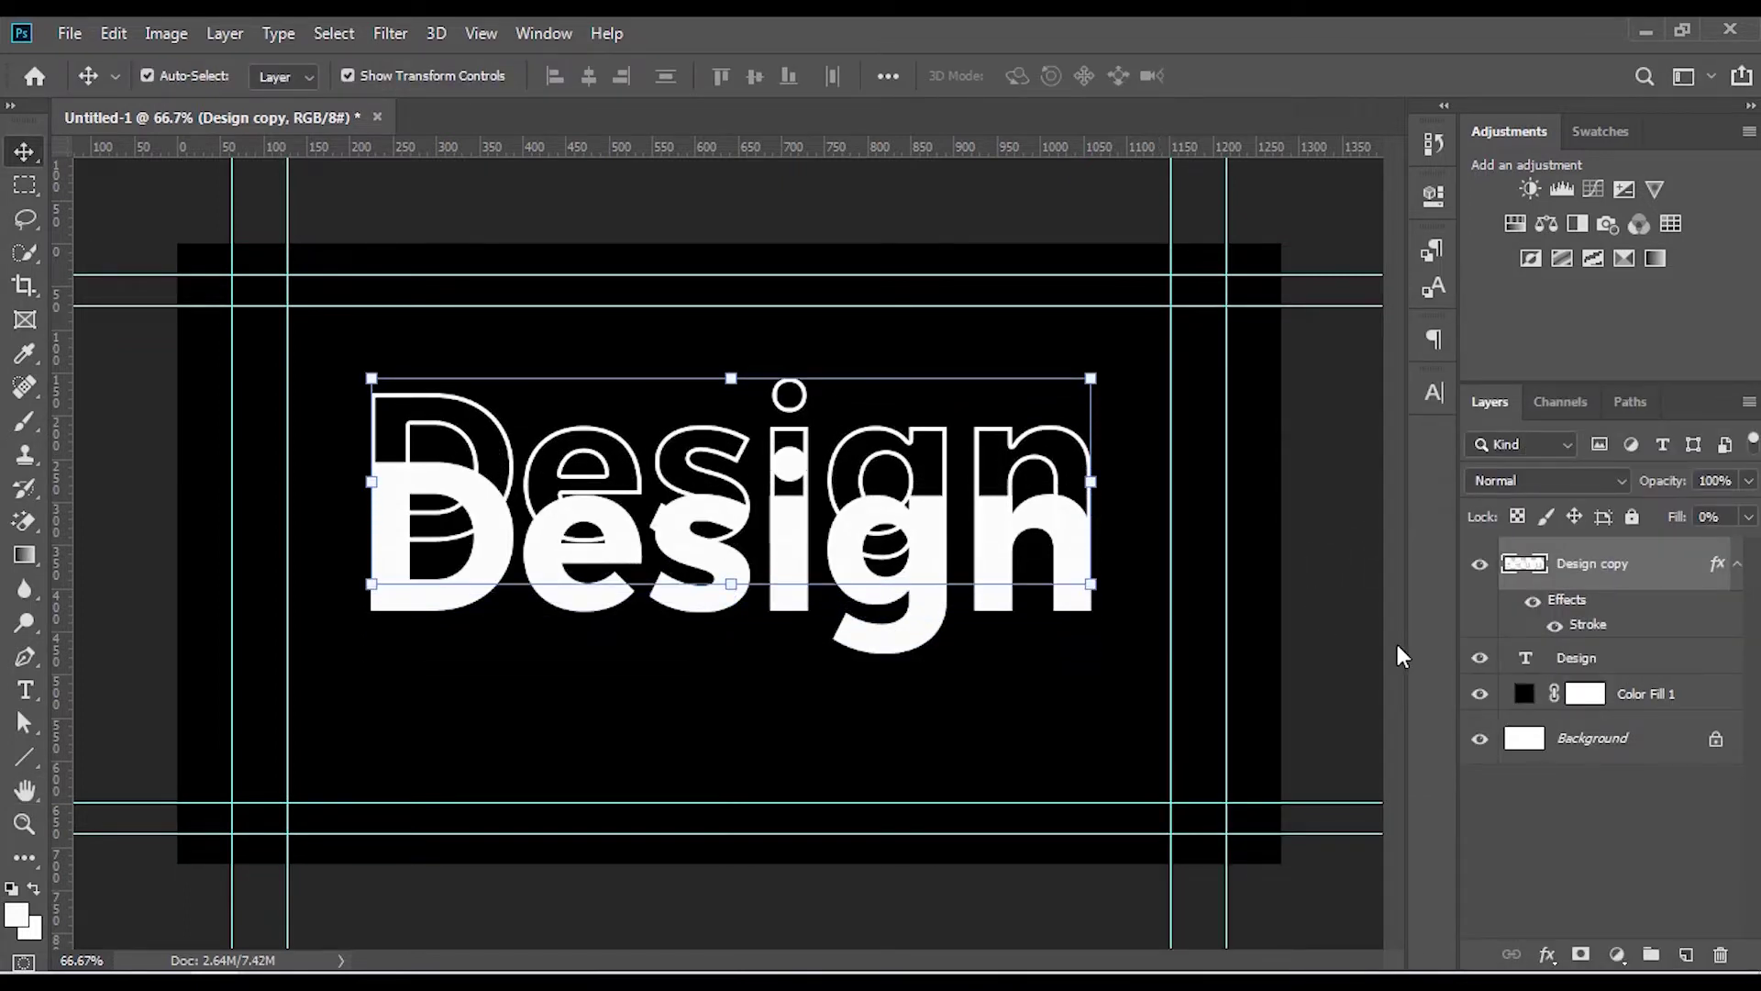
{"action": "key", "text": "shift+Up"}
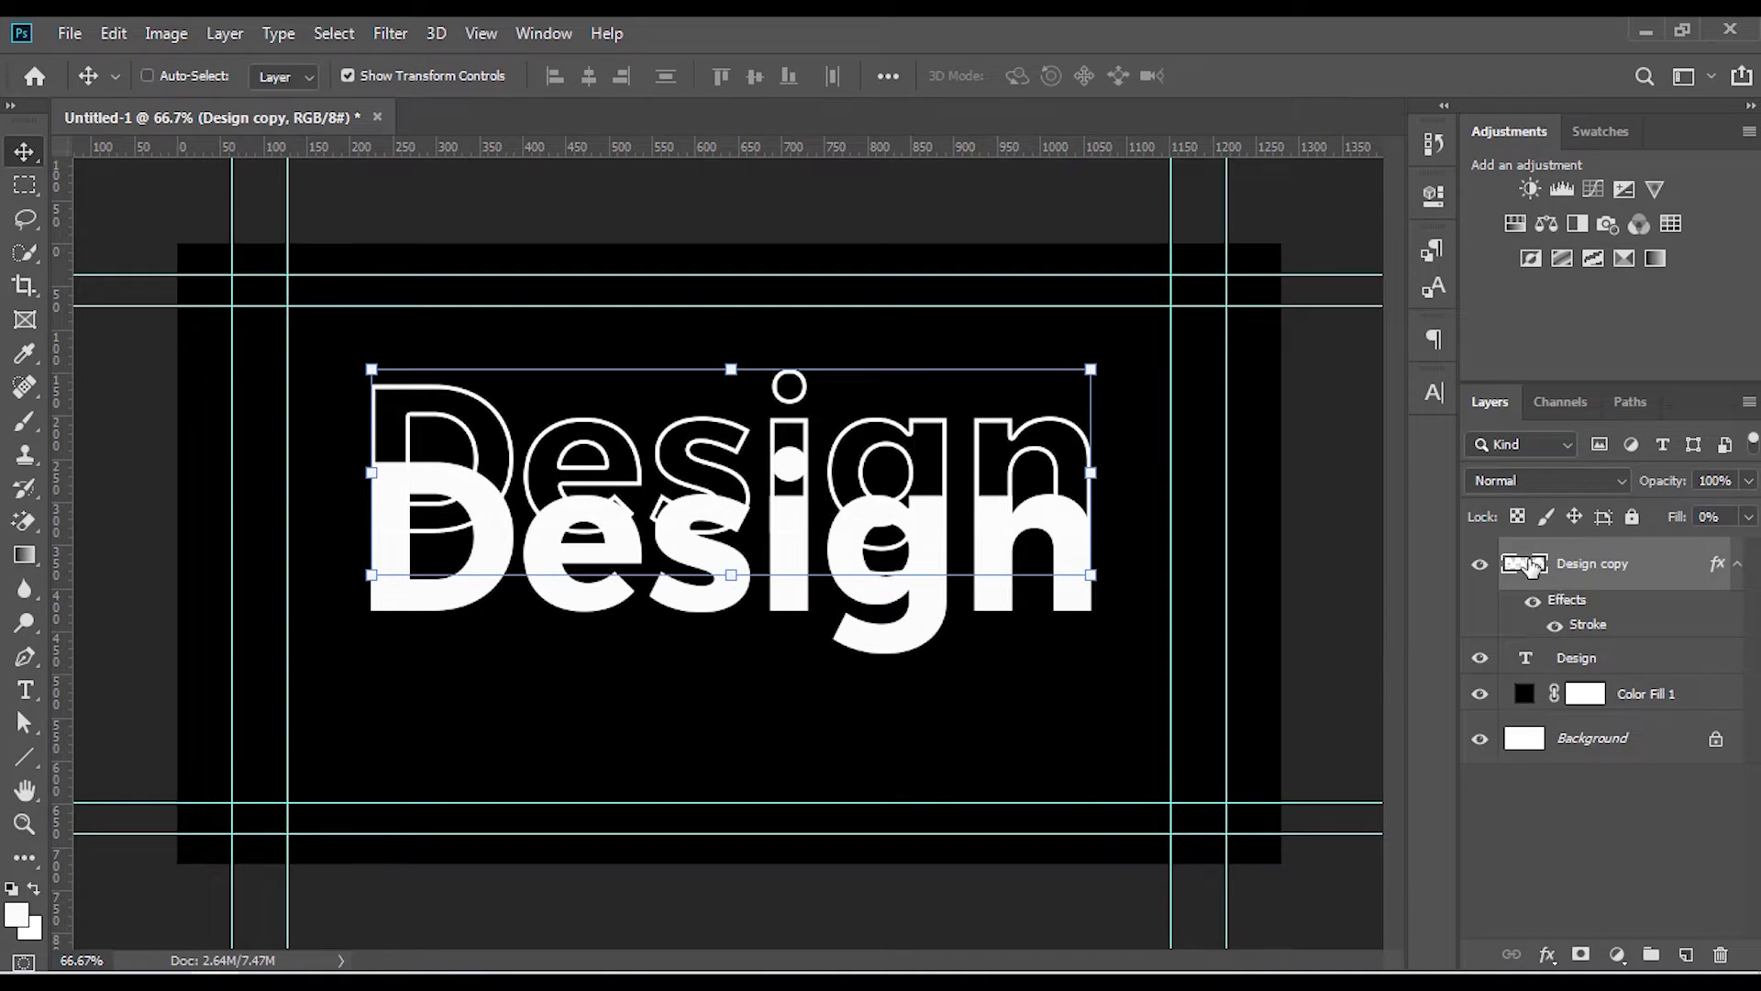
Duplicate the outlined layer, place it beneath the first outline in the stack, and move it down about 180 px below the solid word
{"action": "key", "text": "ctrl+j"}
{"action": "left_click_drag", "start_coordinate": [1531, 569], "coordinate": [1529, 731]}
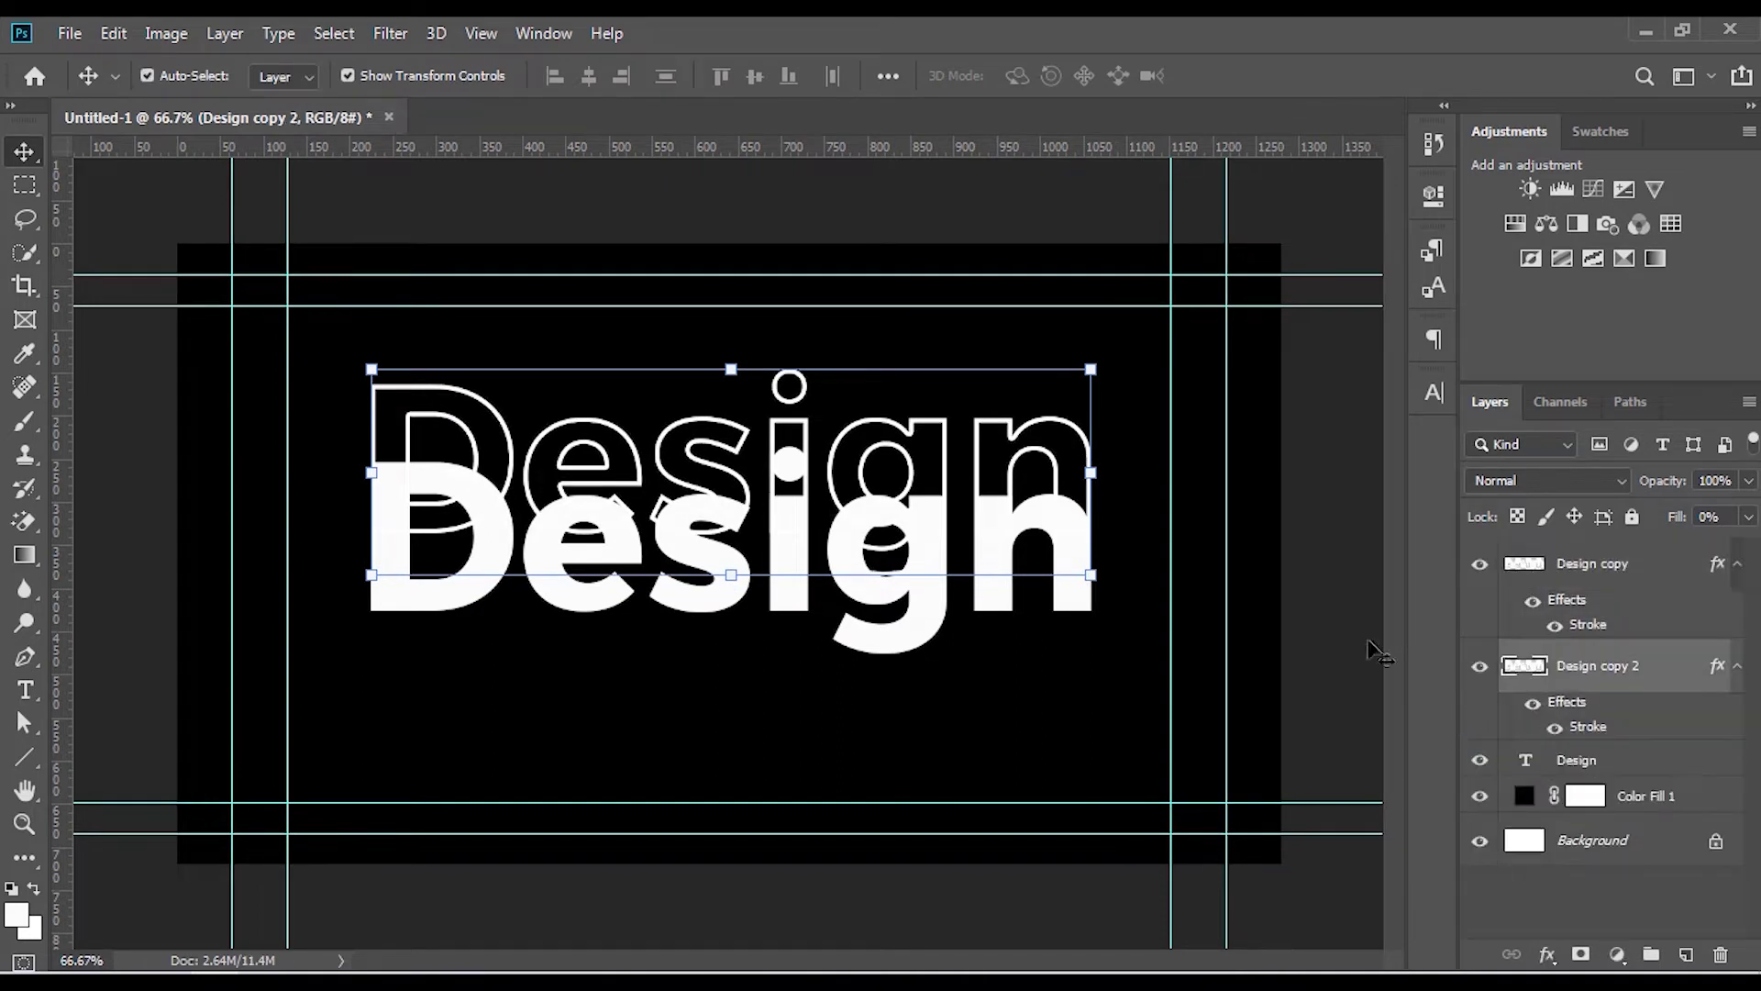
{"action": "key", "text": "shift+Down"}
{"action": "key", "text": "shift+Down"}
{"action": "key", "text": "shift+Down"}
{"action": "key", "text": "shift+Down"}
{"action": "key", "text": "shift+Down"}
{"action": "key", "text": "shift+Down"}
{"action": "key", "text": "shift+Down"}
{"action": "key", "text": "shift+Down"}
{"action": "key", "text": "shift+Down"}
{"action": "key", "text": "shift+Down"}
{"action": "key", "text": "shift+Down"}
{"action": "key", "text": "shift+Down"}
{"action": "key", "text": "shift+Down"}
{"action": "key", "text": "shift+Down"}
{"action": "key", "text": "shift+Down"}
{"action": "key", "text": "shift+Down"}
{"action": "key", "text": "shift+Down"}
{"action": "key", "text": "shift+Down"}
{"action": "key", "text": "shift+Down"}
{"action": "key", "text": "shift+Down"}
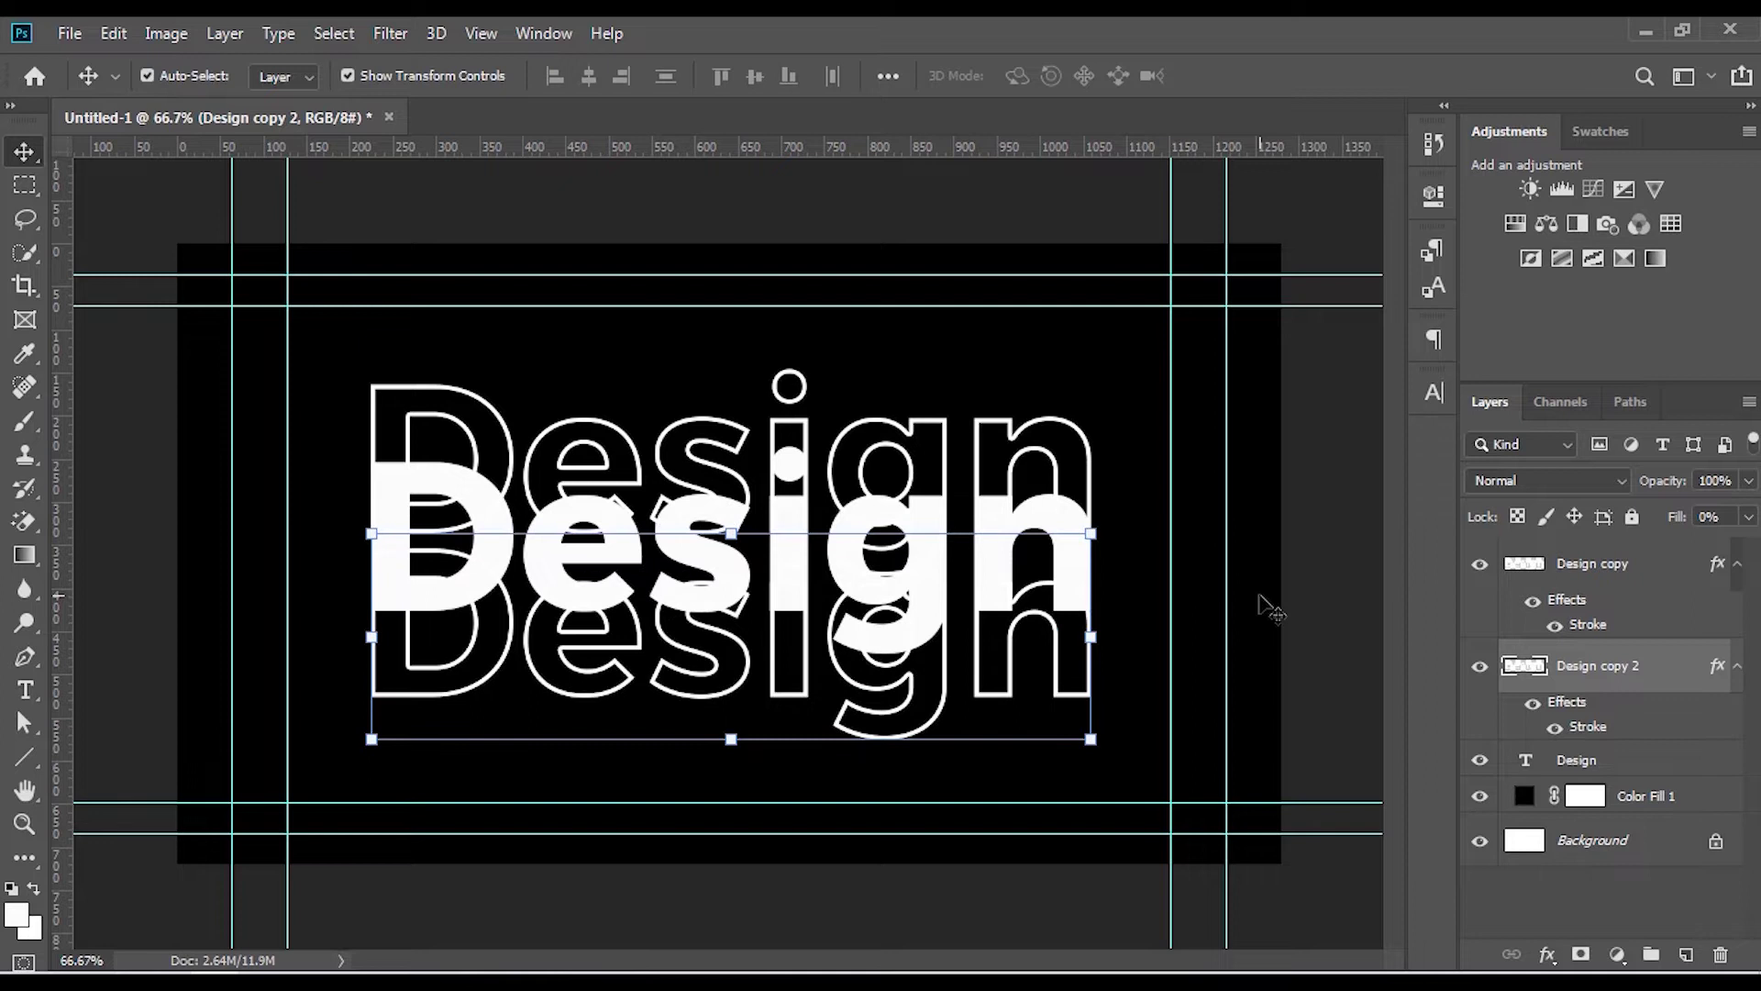
Group the two outlined layers and scale the group down slightly together with the Design text layer
{"action": "left_click", "coordinate": [1558, 569], "text": "shift"}
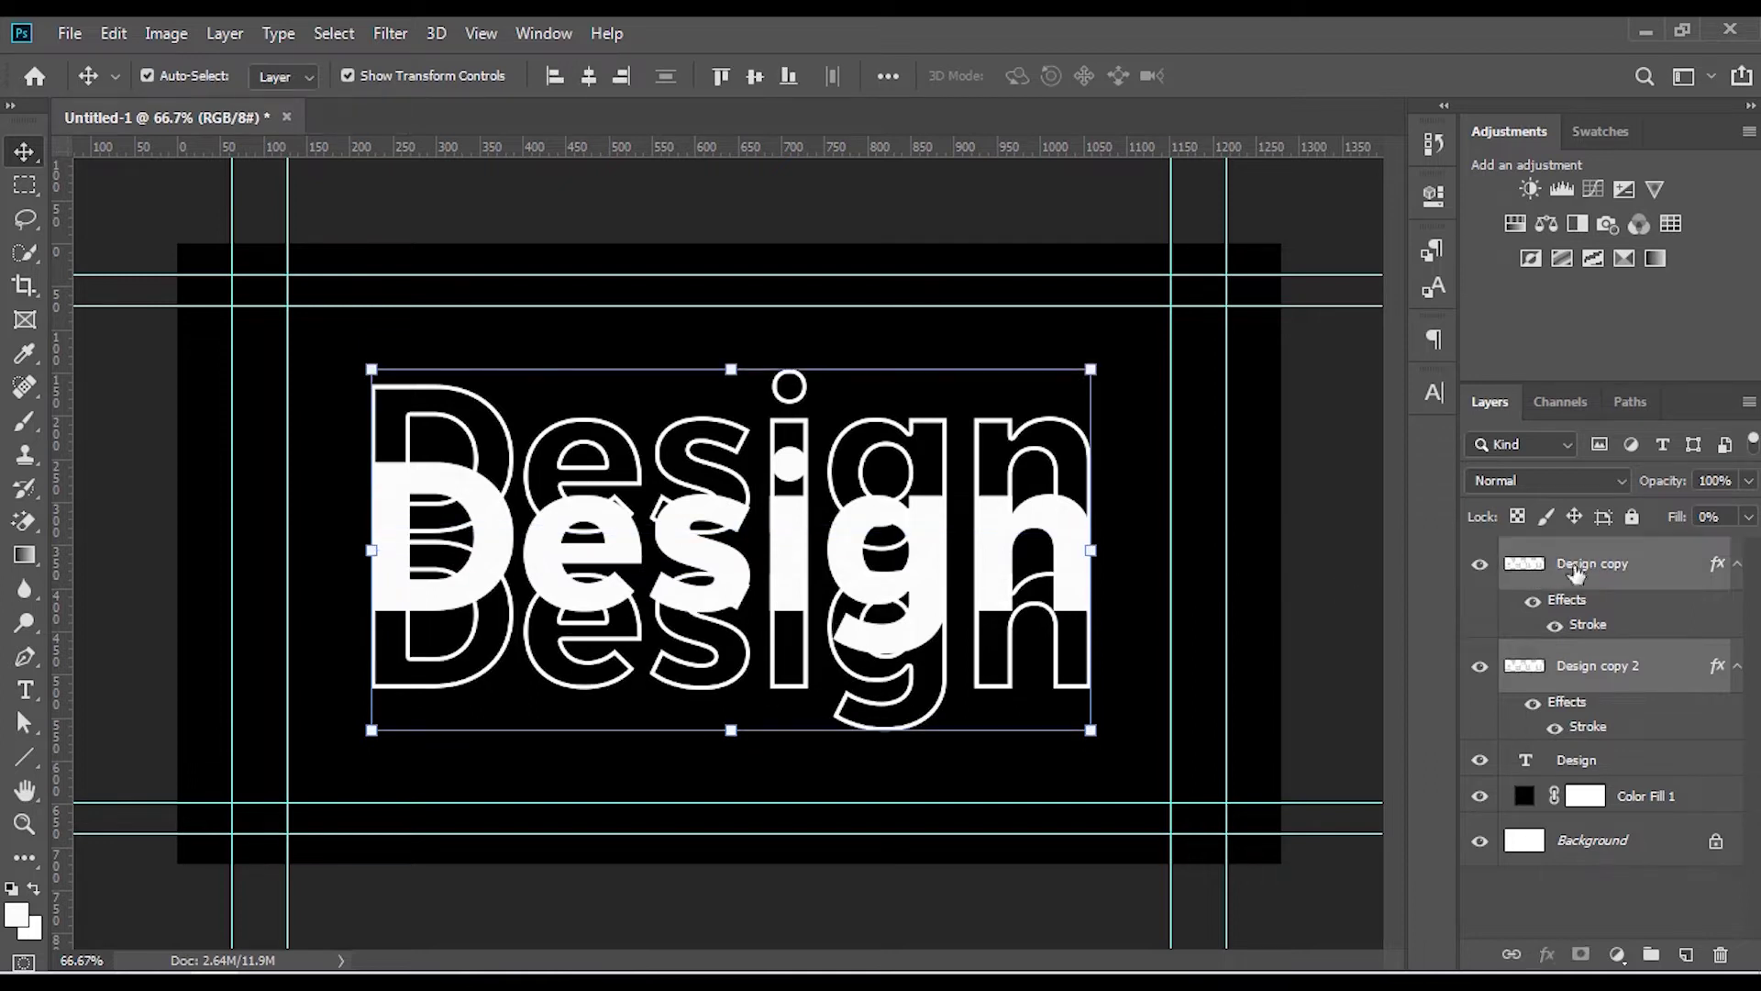
{"action": "key", "text": "ctrl+g"}
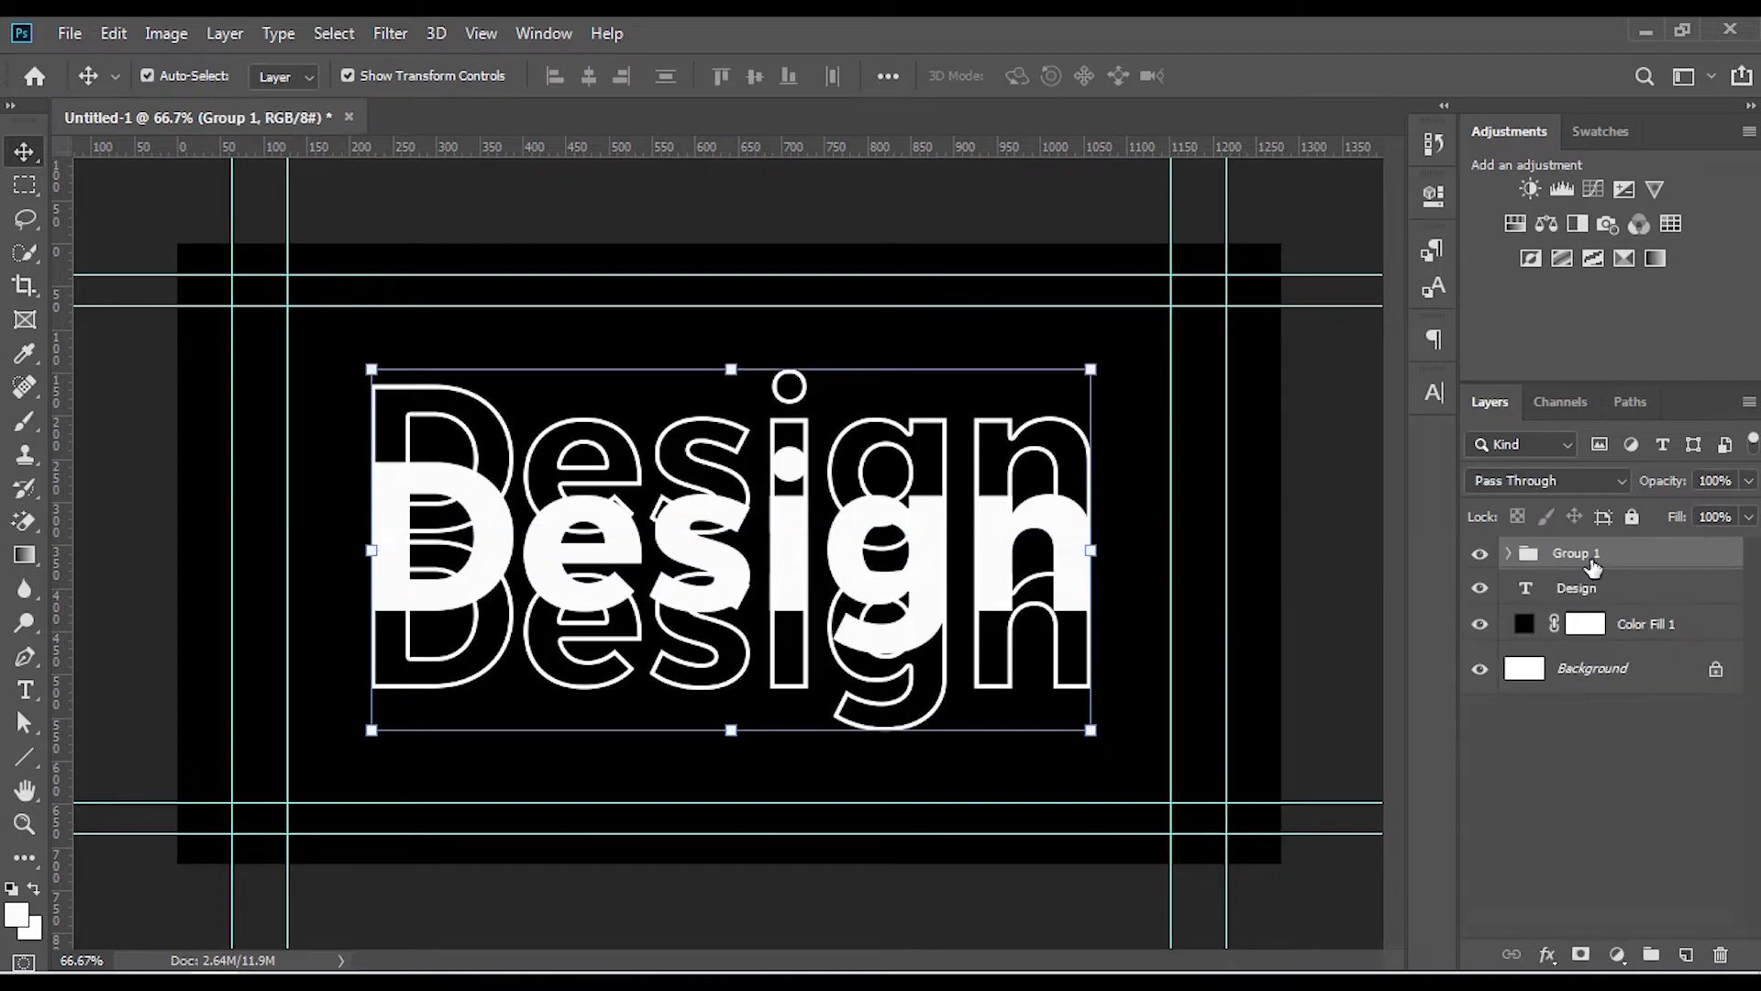
{"action": "left_click", "coordinate": [1546, 596], "text": "shift"}
{"action": "left_click_drag", "start_coordinate": [1091, 369], "coordinate": [1037, 397]}
{"action": "key", "text": "Return"}
{"action": "scroll", "coordinate": [877, 496], "scroll_direction": "up", "scroll_amount": 3}
Move Group 1 below the Design text layer and add a layer mask to it
{"action": "left_click", "coordinate": [1575, 554]}
{"action": "left_click_drag", "start_coordinate": [1575, 554], "coordinate": [1574, 604]}
{"action": "left_click", "coordinate": [1581, 954]}
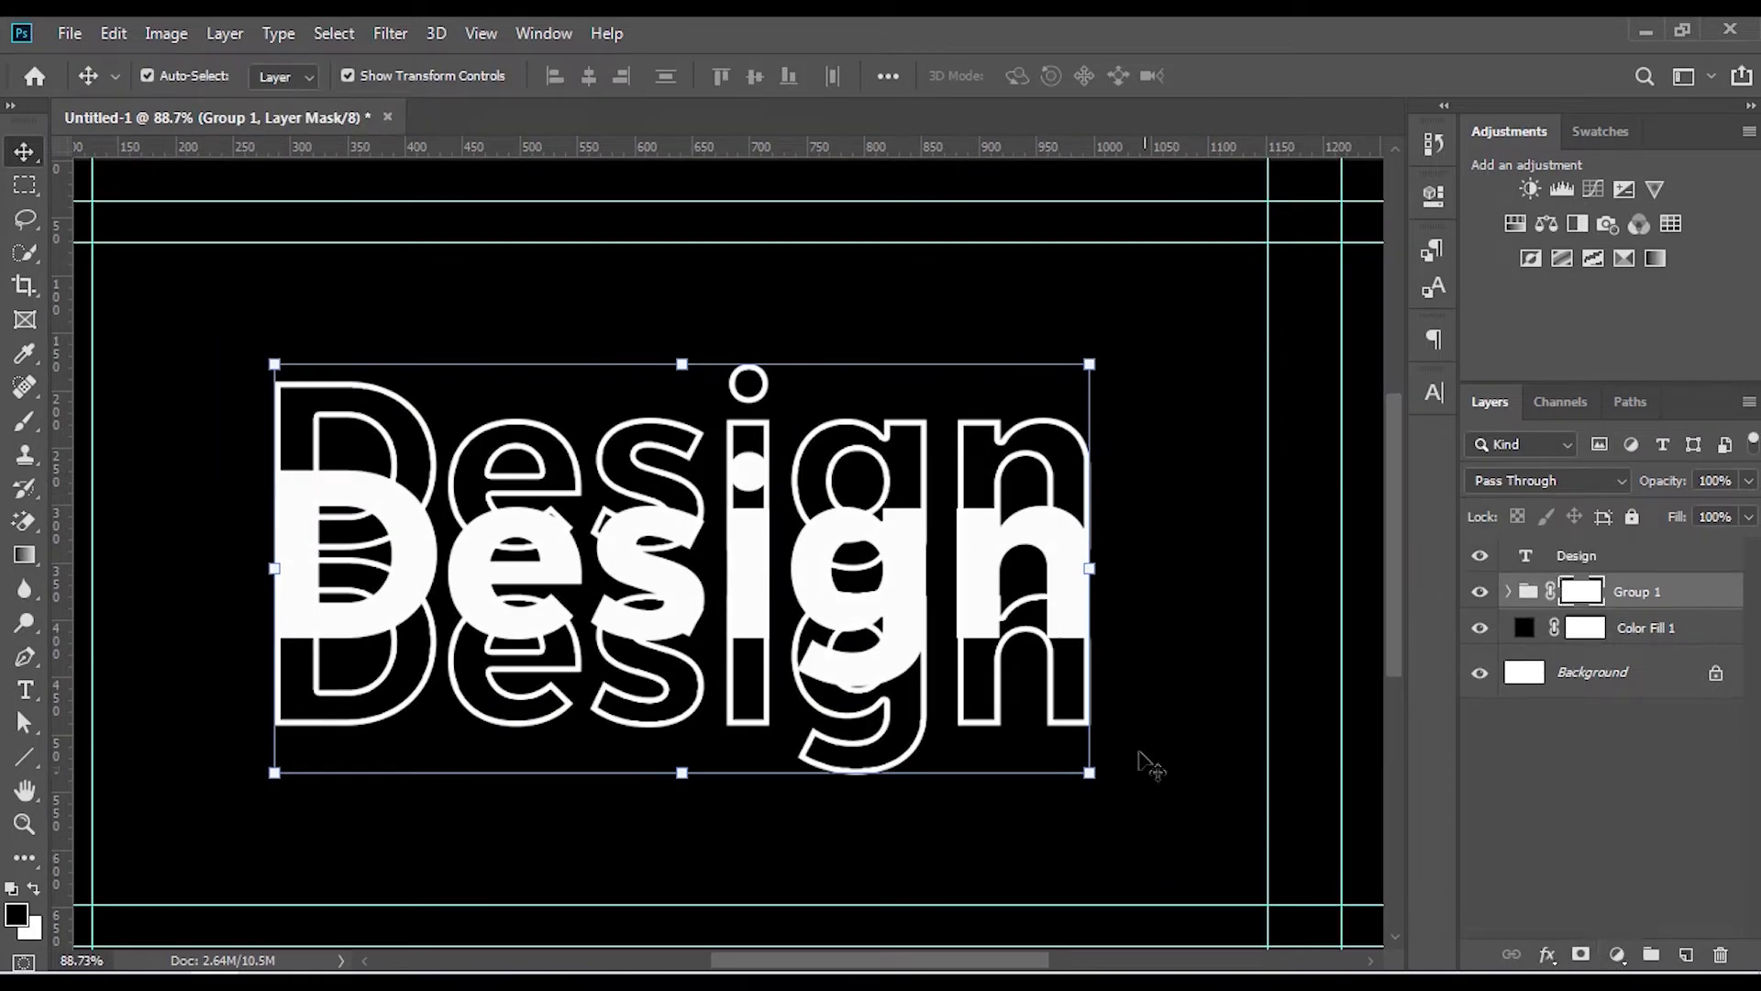
Brush black on the Group 1 mask to fade out the outlines where they meet and overlap the solid Design word
{"action": "key", "text": "b"}
{"action": "right_click", "coordinate": [1037, 538], "text": "alt"}
{"action": "mouse_move", "coordinate": [1073, 541]}
{"action": "left_mouse_down"}
{"action": "mouse_move", "coordinate": [766, 567]}
{"action": "mouse_move", "coordinate": [323, 535]}
{"action": "mouse_move", "coordinate": [495, 553]}
{"action": "mouse_move", "coordinate": [780, 532]}
{"action": "left_mouse_up"}
{"action": "scroll", "coordinate": [802, 518], "scroll_direction": "up", "scroll_amount": 10}
{"action": "right_click", "coordinate": [735, 492], "text": "alt"}
{"action": "mouse_move", "coordinate": [712, 463]}
{"action": "left_mouse_down"}
{"action": "mouse_move", "coordinate": [629, 392]}
{"action": "mouse_move", "coordinate": [1270, 512]}
{"action": "left_mouse_up"}
{"action": "scroll", "coordinate": [1270, 512], "scroll_direction": "down", "scroll_amount": 10}
{"action": "scroll", "coordinate": [644, 632], "scroll_direction": "up", "scroll_amount": 2}
{"action": "mouse_move", "coordinate": [644, 656]}
{"action": "left_mouse_down"}
{"action": "mouse_move", "coordinate": [786, 609]}
{"action": "mouse_move", "coordinate": [1009, 638]}
{"action": "left_mouse_up"}
{"action": "left_click_drag", "start_coordinate": [1061, 654], "coordinate": [874, 671]}
{"action": "right_click", "coordinate": [816, 628], "text": "alt"}
{"action": "left_click_drag", "start_coordinate": [1220, 610], "coordinate": [1055, 628]}
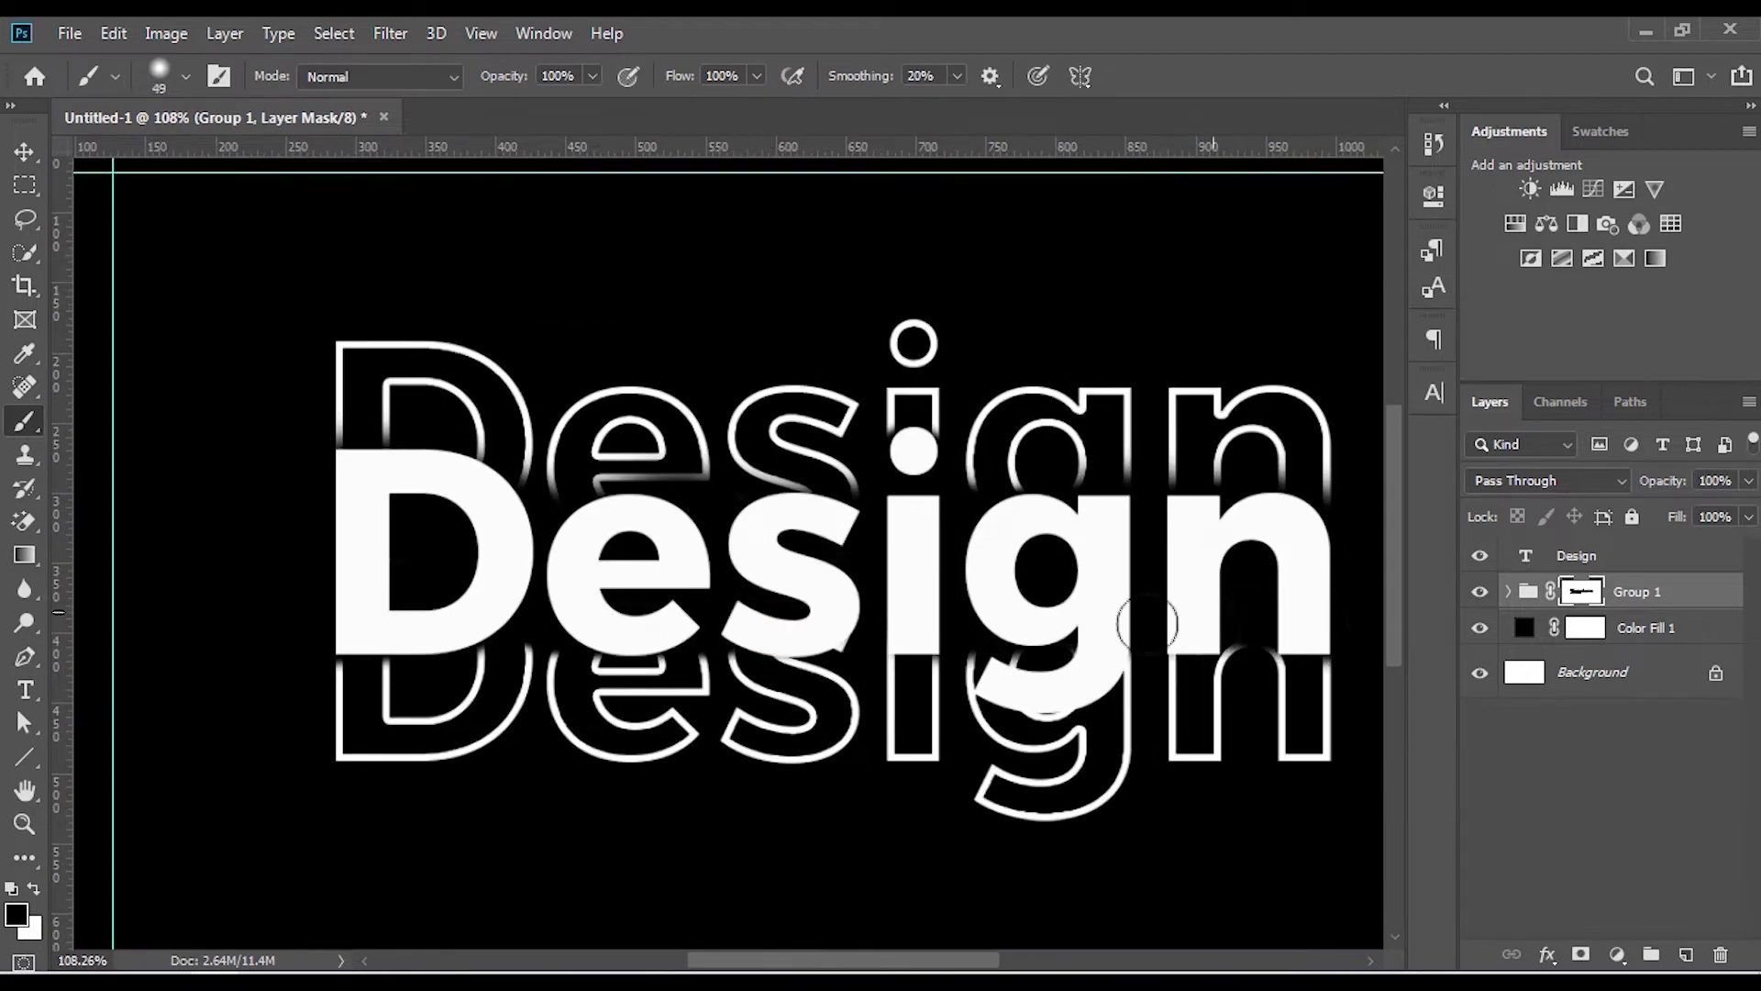
{"action": "left_click_drag", "start_coordinate": [908, 617], "coordinate": [602, 589]}
{"action": "scroll", "coordinate": [1223, 615], "scroll_direction": "down", "scroll_amount": 2}
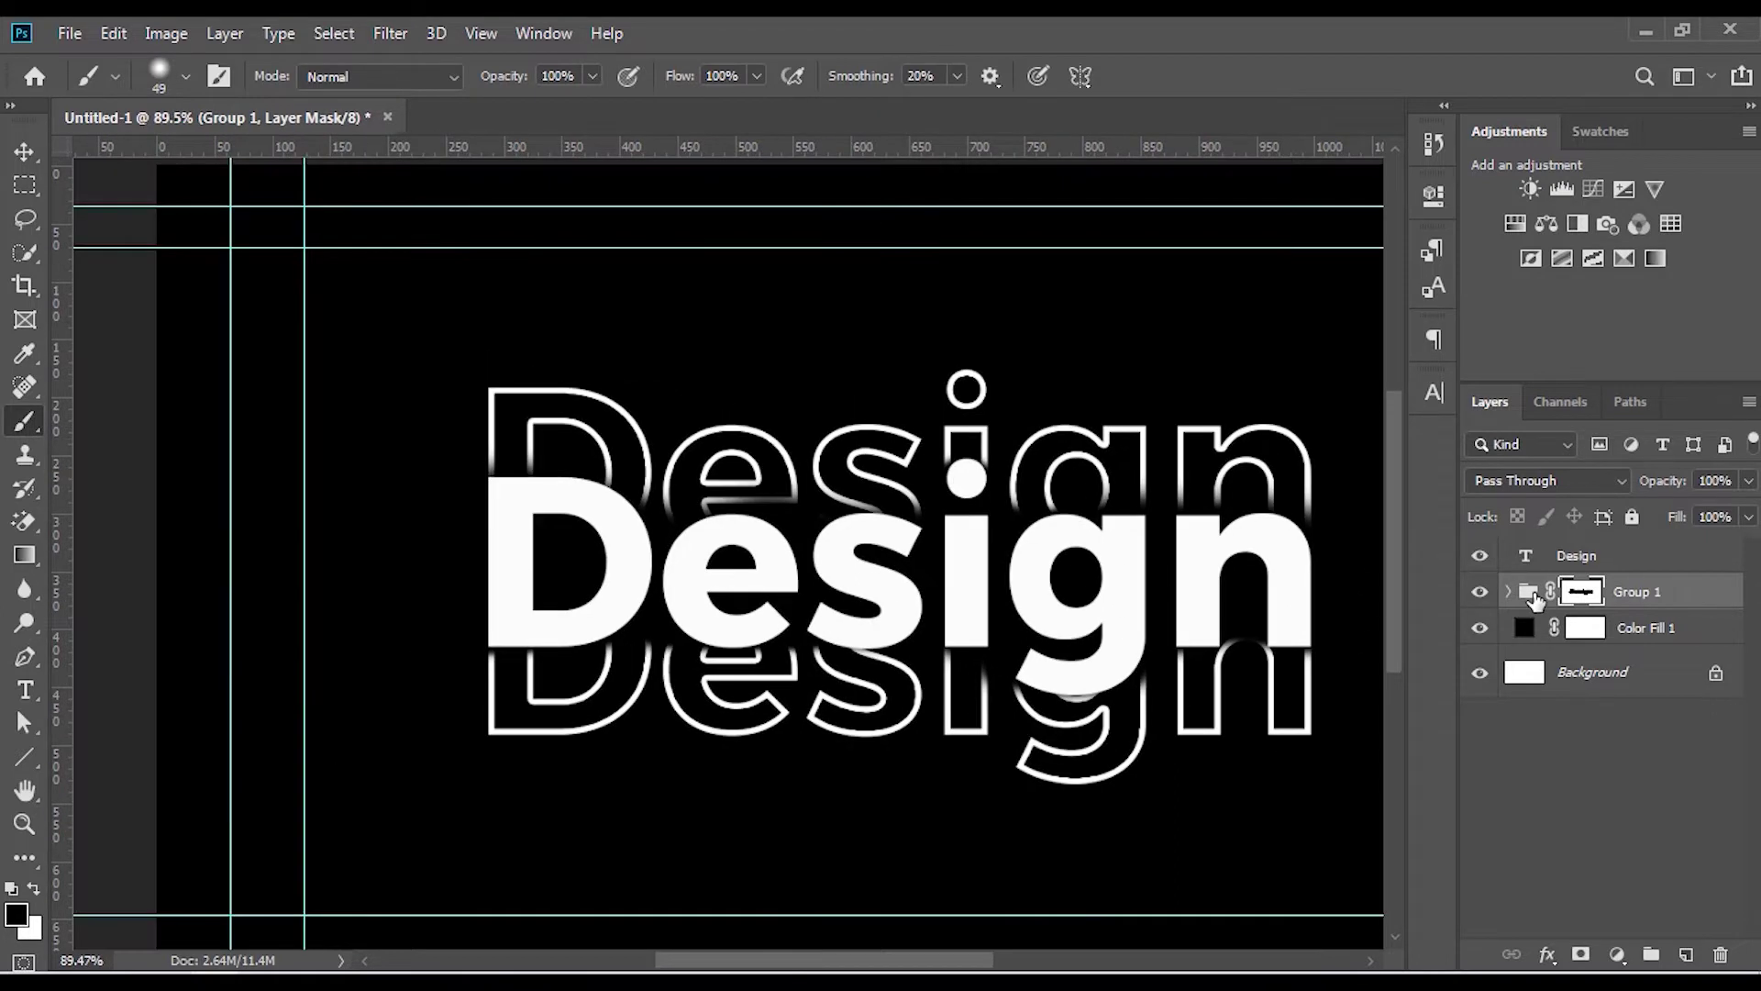
Duplicate Group 1 and move the upper outline, Design copy, in the original group up about 70 px
{"action": "key", "text": "ctrl+j"}
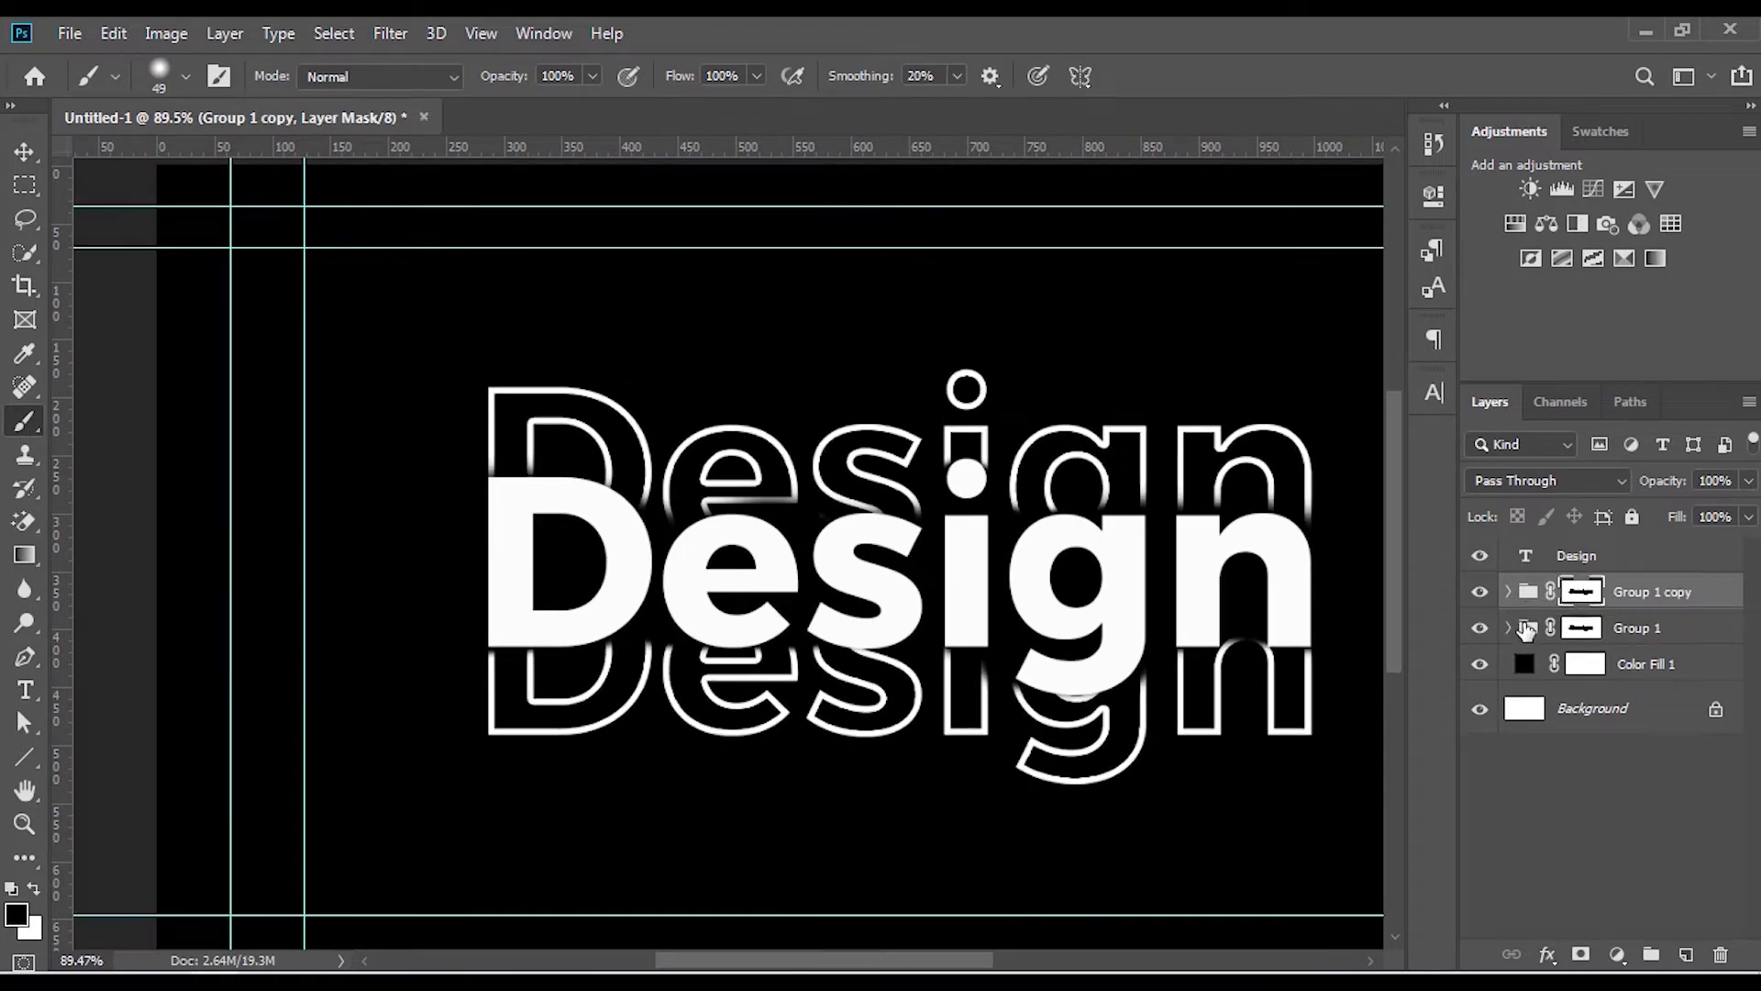
{"action": "left_click", "coordinate": [1525, 631]}
{"action": "left_click", "coordinate": [1508, 629]}
{"action": "left_click", "coordinate": [1542, 675]}
{"action": "key", "text": "v"}
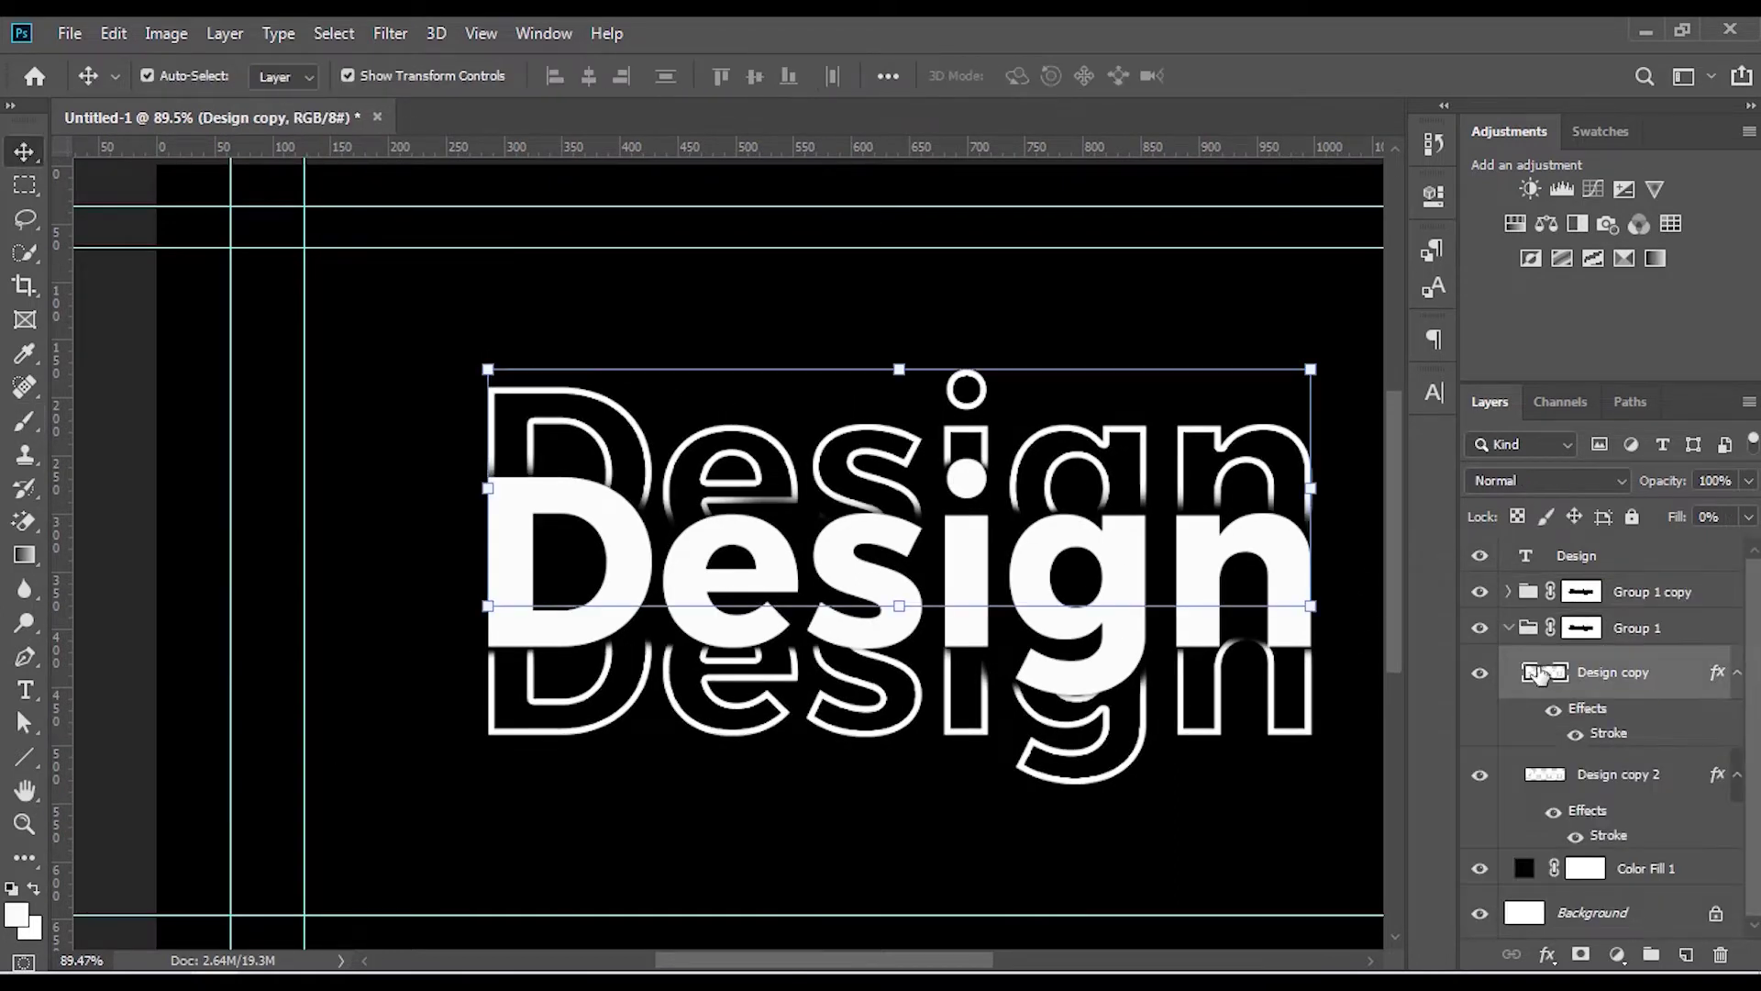
{"action": "key", "text": "shift+Up"}
{"action": "key", "text": "shift+Up"}
{"action": "key", "text": "shift+Up"}
{"action": "key", "text": "shift+Up"}
{"action": "key", "text": "shift+Up"}
{"action": "key", "text": "shift+Up"}
{"action": "key", "text": "shift+Up"}
{"action": "key", "text": "shift+Up"}
{"action": "key", "text": "shift+Up"}
{"action": "key", "text": "shift+Up"}
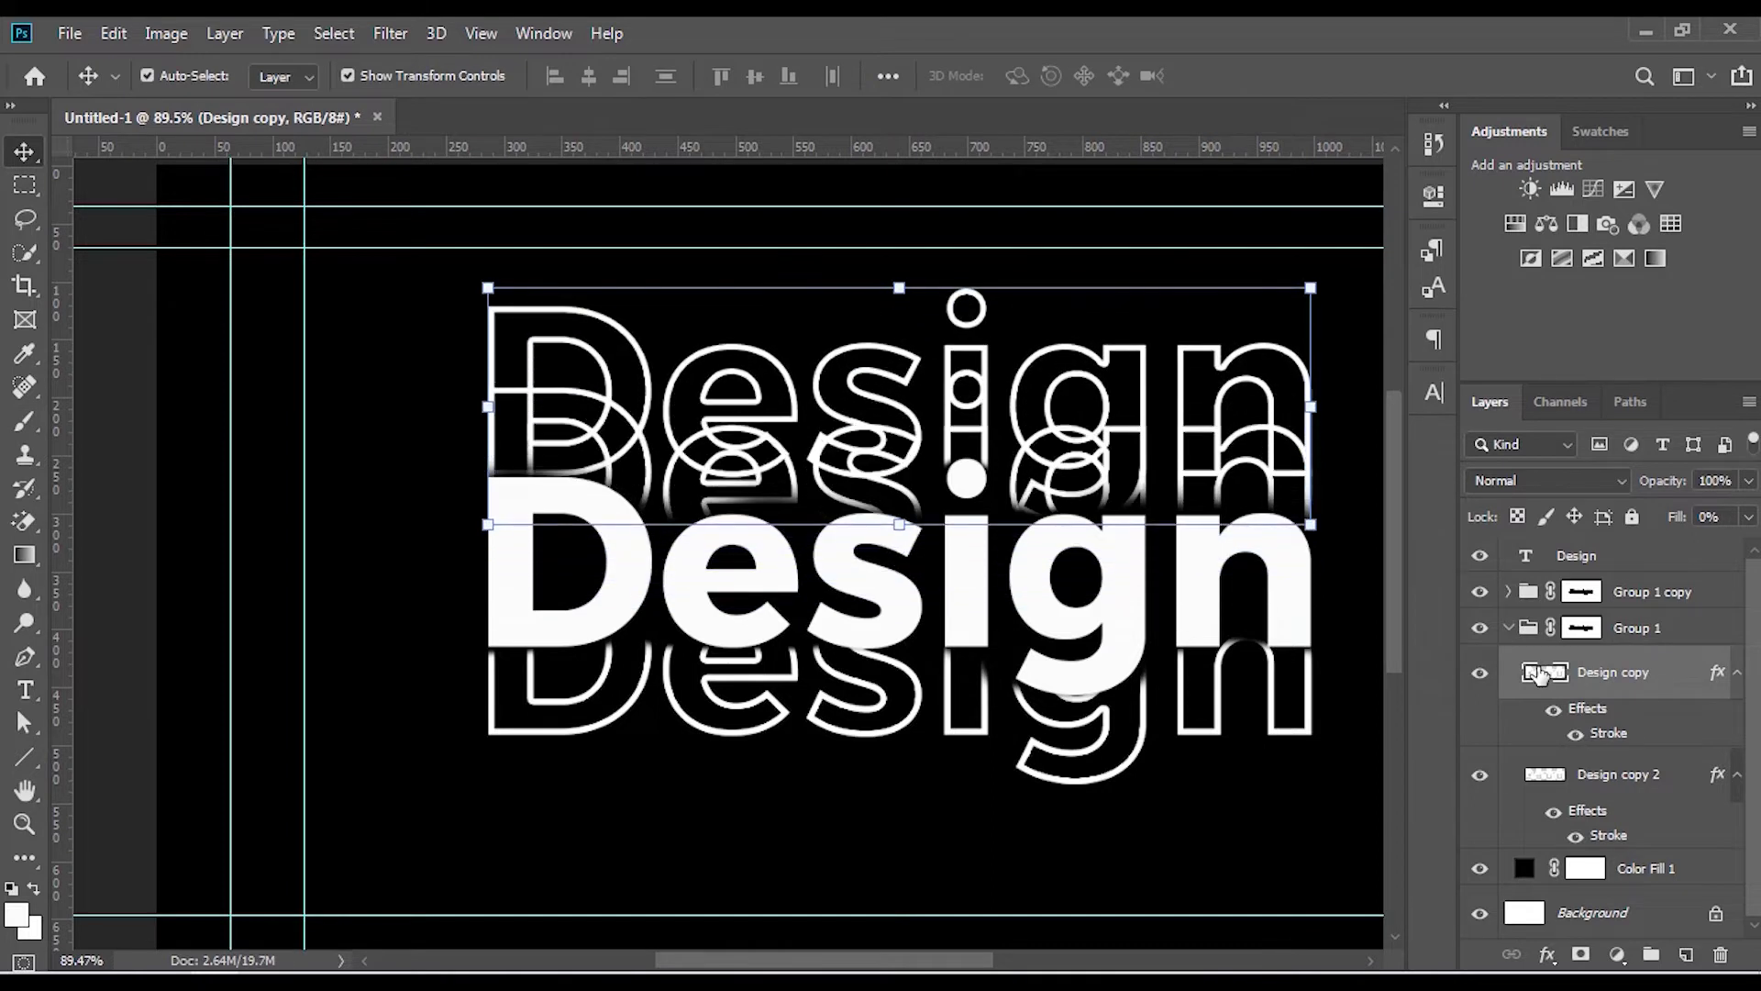
Move the lower outline, Design copy 2, inside Group 1 down about 70 px
{"action": "left_click", "coordinate": [1545, 778]}
{"action": "key", "text": "shift+Down"}
{"action": "key", "text": "shift+Down"}
{"action": "key", "text": "shift+Down"}
{"action": "key", "text": "shift+Down"}
{"action": "key", "text": "shift+Down"}
{"action": "key", "text": "shift+Down"}
{"action": "key", "text": "shift+Down"}
{"action": "key", "text": "shift+Down"}
{"action": "key", "text": "shift+Down"}
{"action": "key", "text": "shift+Down"}
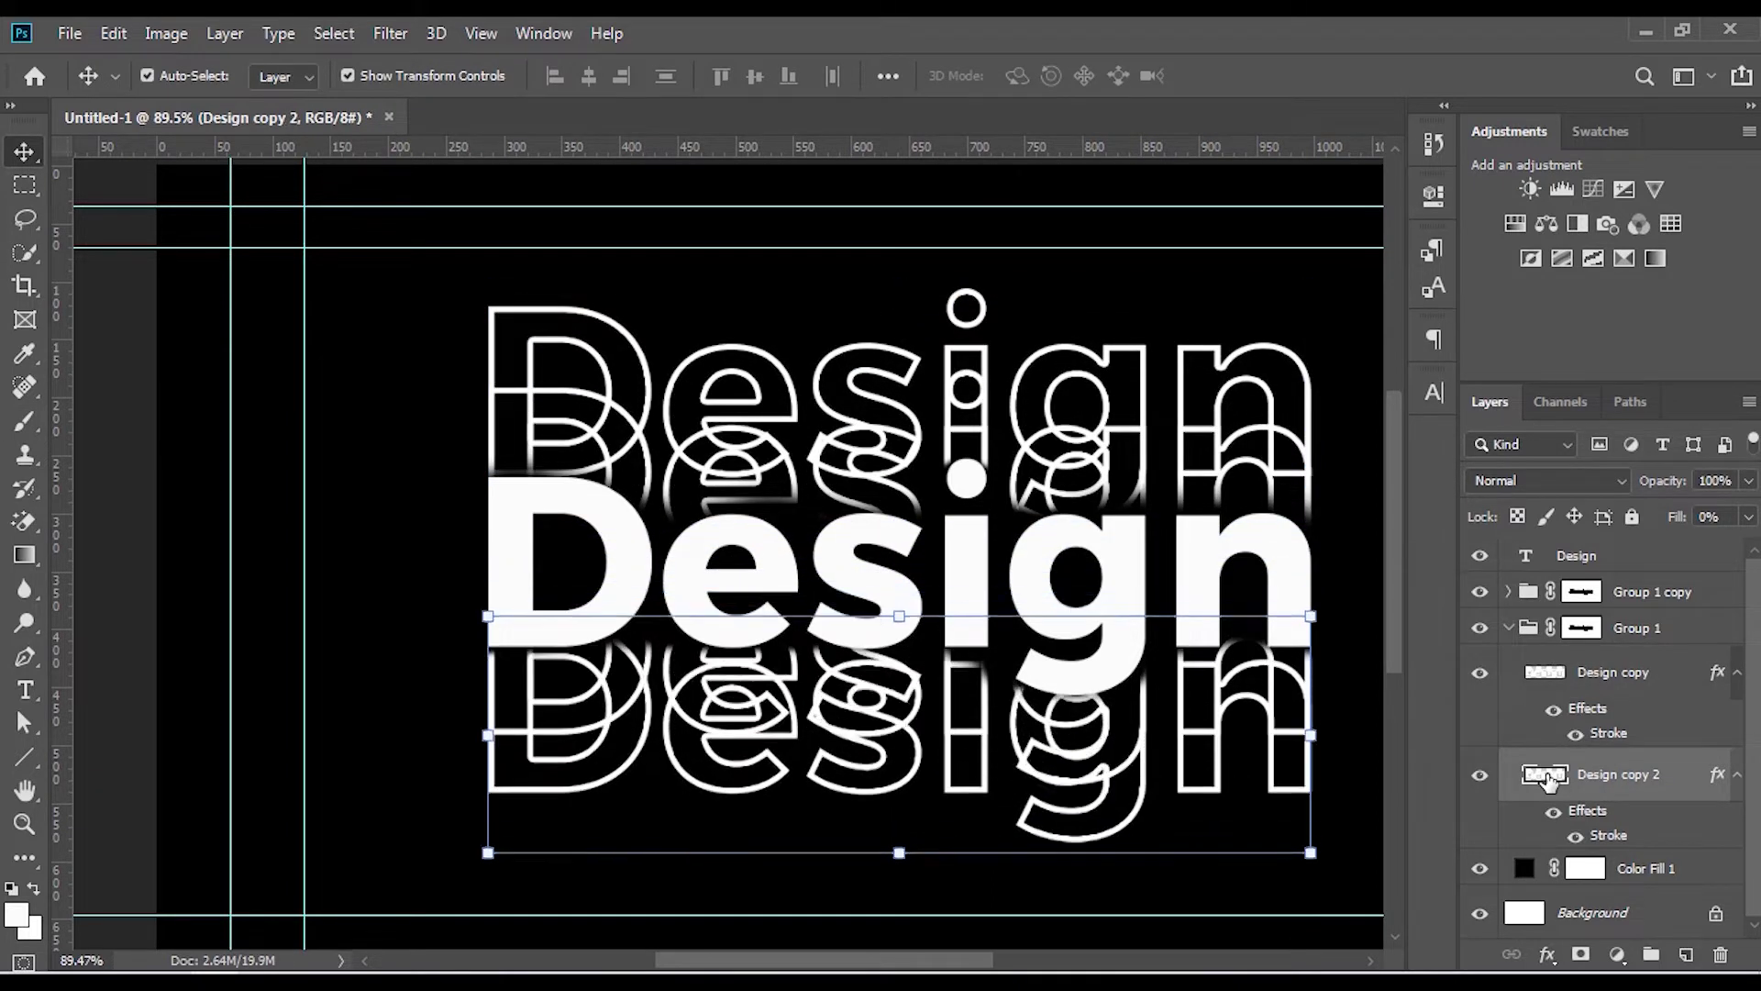
Paint black on the Group 1 mask to hide the outer outlines where they overlap the inner ones
{"action": "left_click", "coordinate": [1581, 635]}
{"action": "key", "text": "b"}
{"action": "left_click_drag", "start_coordinate": [1307, 710], "coordinate": [1244, 725]}
{"action": "left_click_drag", "start_coordinate": [1214, 700], "coordinate": [1268, 700]}
{"action": "mouse_move", "coordinate": [1267, 702]}
{"action": "left_mouse_down"}
{"action": "mouse_move", "coordinate": [609, 669]}
{"action": "mouse_move", "coordinate": [1285, 684]}
{"action": "mouse_move", "coordinate": [1074, 711]}
{"action": "mouse_move", "coordinate": [1118, 729]}
{"action": "mouse_move", "coordinate": [1266, 702]}
{"action": "mouse_move", "coordinate": [595, 684]}
{"action": "mouse_move", "coordinate": [1255, 677]}
{"action": "left_mouse_up"}
{"action": "mouse_move", "coordinate": [1282, 500]}
{"action": "left_mouse_down"}
{"action": "mouse_move", "coordinate": [1210, 479]}
{"action": "mouse_move", "coordinate": [870, 489]}
{"action": "mouse_move", "coordinate": [638, 457]}
{"action": "left_mouse_up"}
{"action": "scroll", "coordinate": [963, 417], "scroll_direction": "up", "scroll_amount": 7}
{"action": "left_click_drag", "start_coordinate": [956, 420], "coordinate": [743, 503]}
{"action": "left_click_drag", "start_coordinate": [992, 312], "coordinate": [651, 408]}
{"action": "scroll", "coordinate": [651, 409], "scroll_direction": "down", "scroll_amount": 8}
{"action": "left_click", "coordinate": [24, 152]}
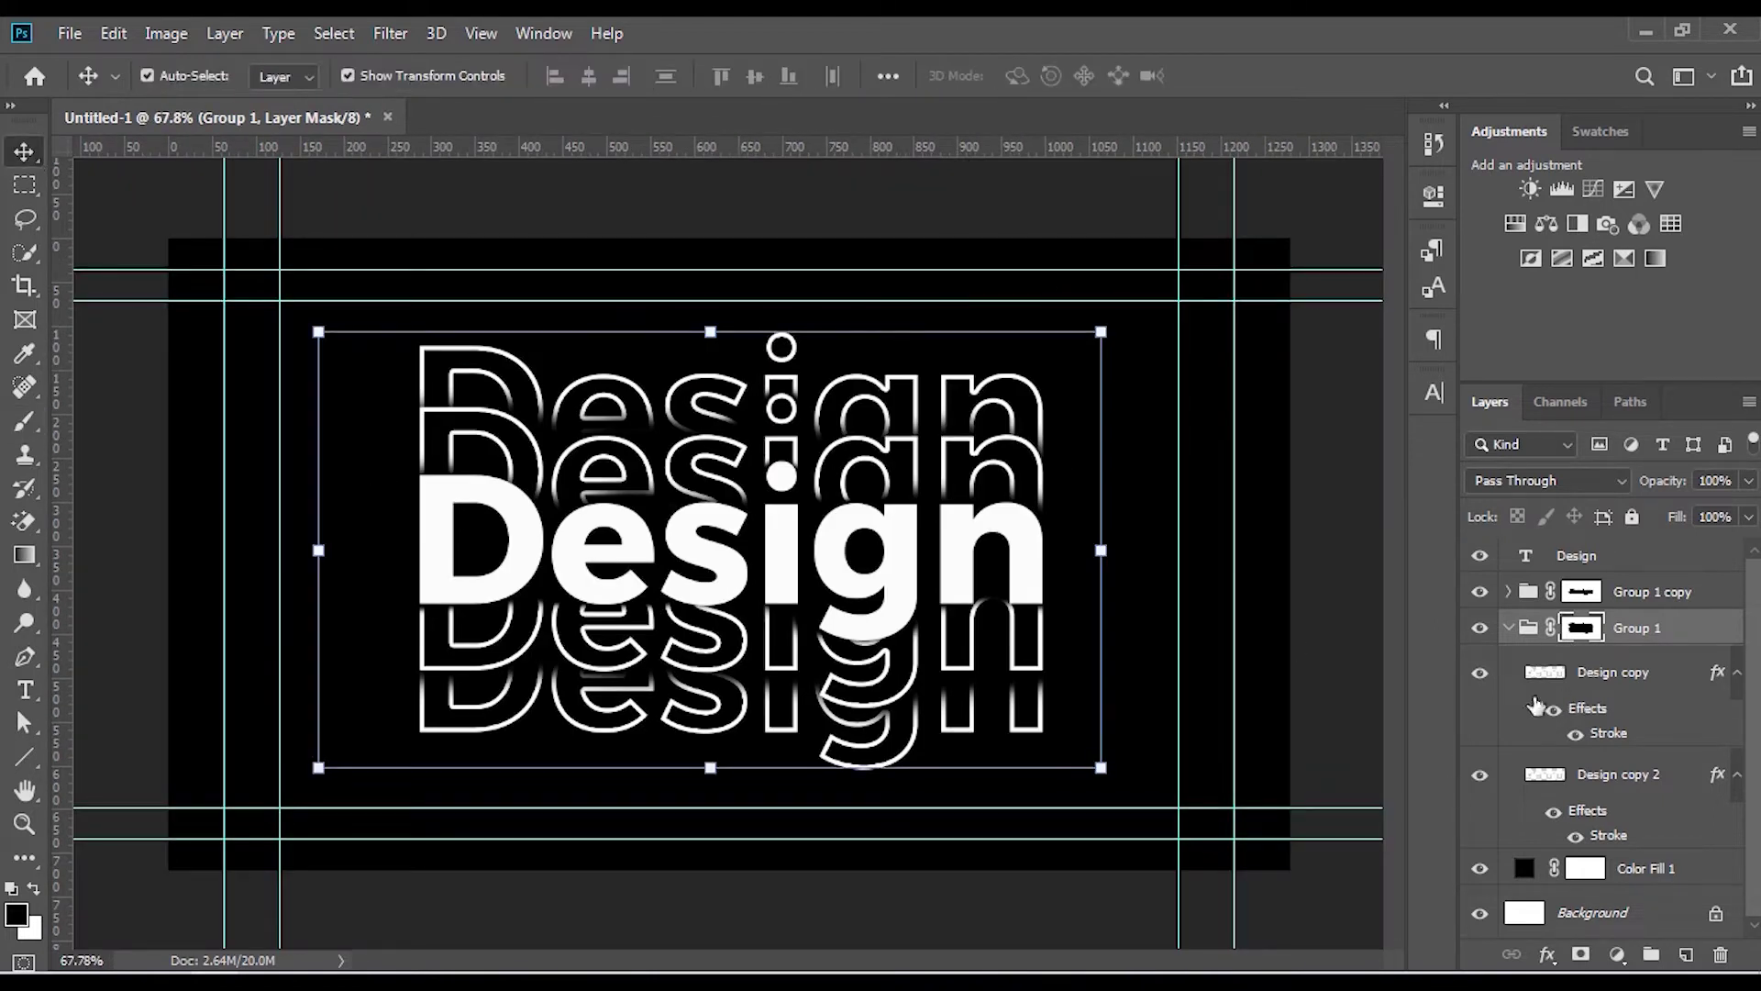
Add a Gradient Overlay to Group 1 running from magenta to cyan 00deff
{"action": "left_click", "coordinate": [1529, 632]}
{"action": "left_click", "coordinate": [1508, 628]}
{"action": "double_click", "coordinate": [1705, 636]}
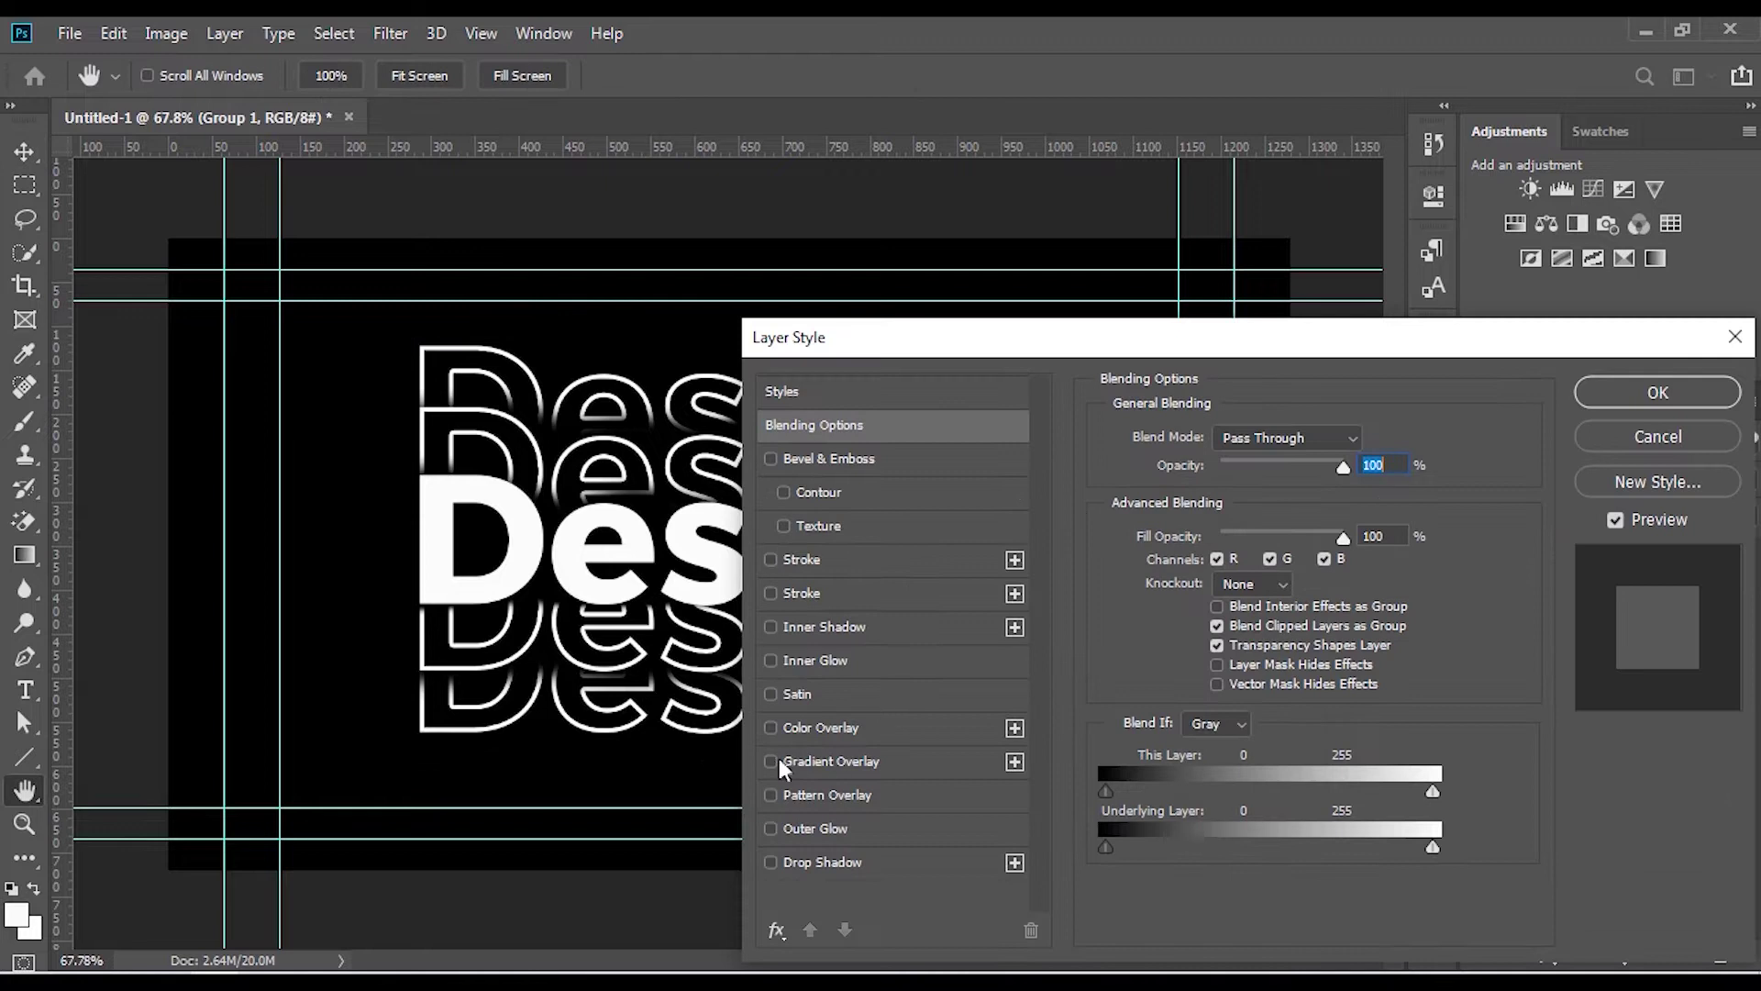
{"action": "left_click", "coordinate": [772, 761]}
{"action": "left_click", "coordinate": [845, 761]}
{"action": "left_click", "coordinate": [1275, 505]}
{"action": "left_click", "coordinate": [1181, 566]}
{"action": "left_click", "coordinate": [1692, 534]}
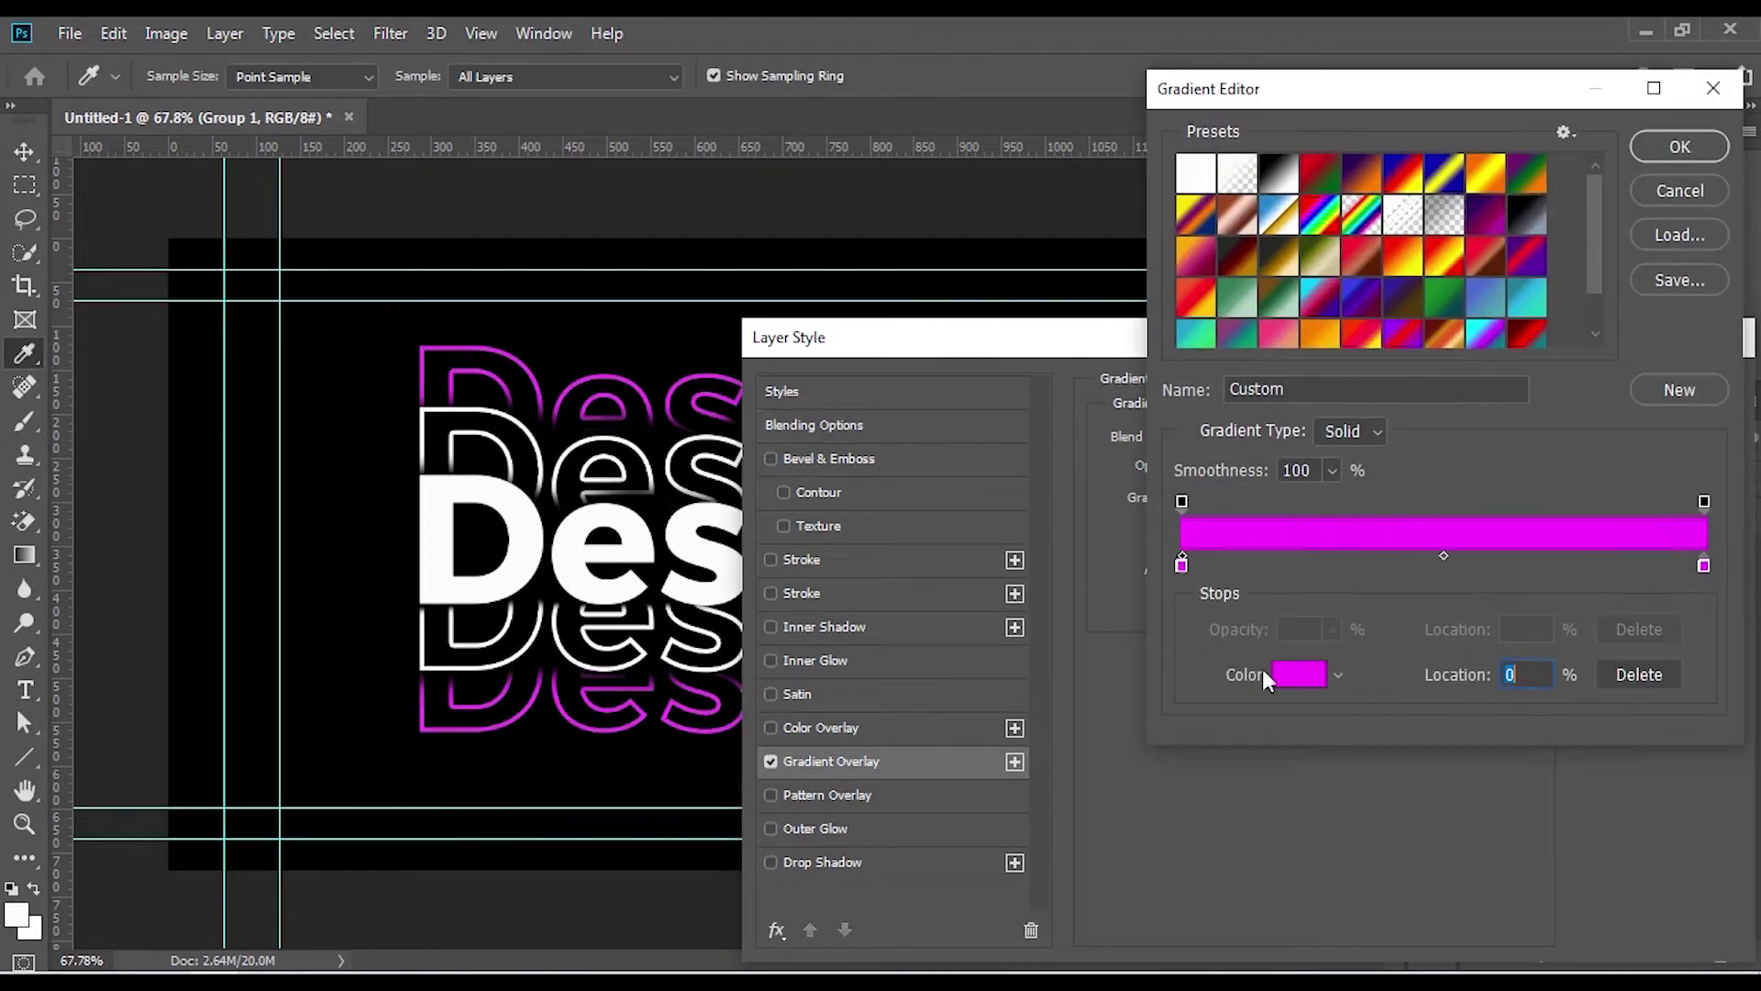
{"action": "double_click", "coordinate": [1703, 568]}
{"action": "left_click_drag", "start_coordinate": [1404, 684], "coordinate": [1403, 678]}
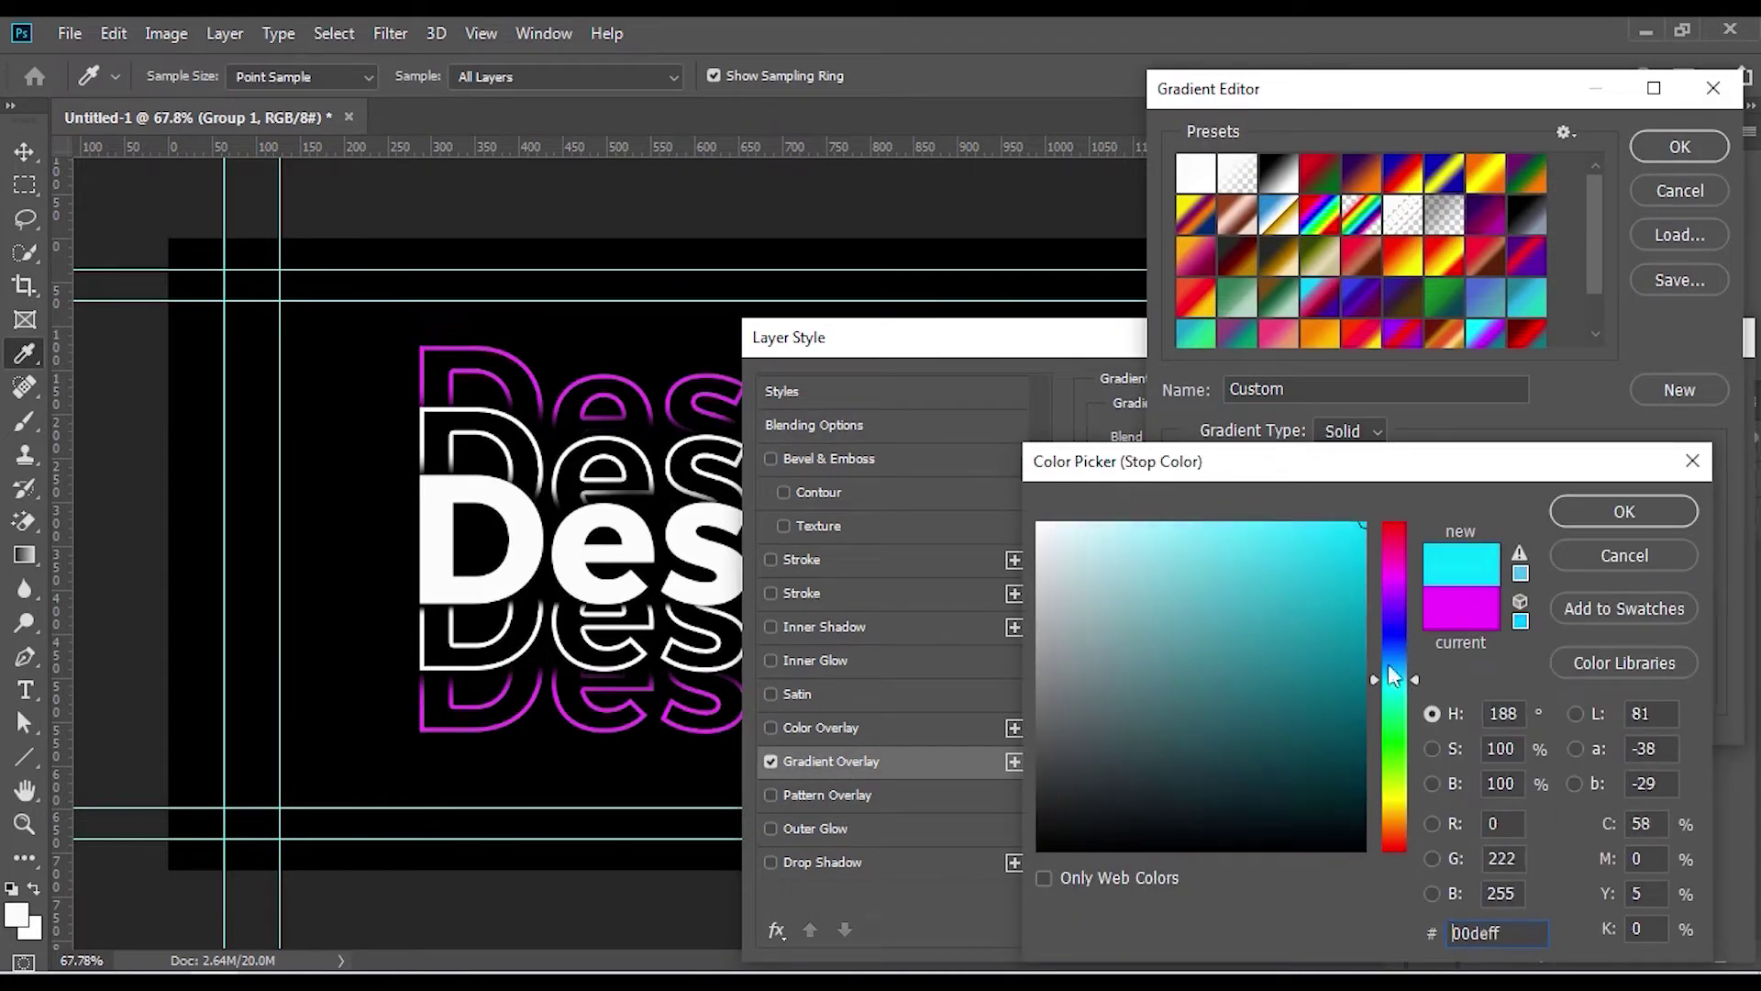
{"action": "left_click", "coordinate": [1622, 511]}
{"action": "left_click", "coordinate": [1674, 149]}
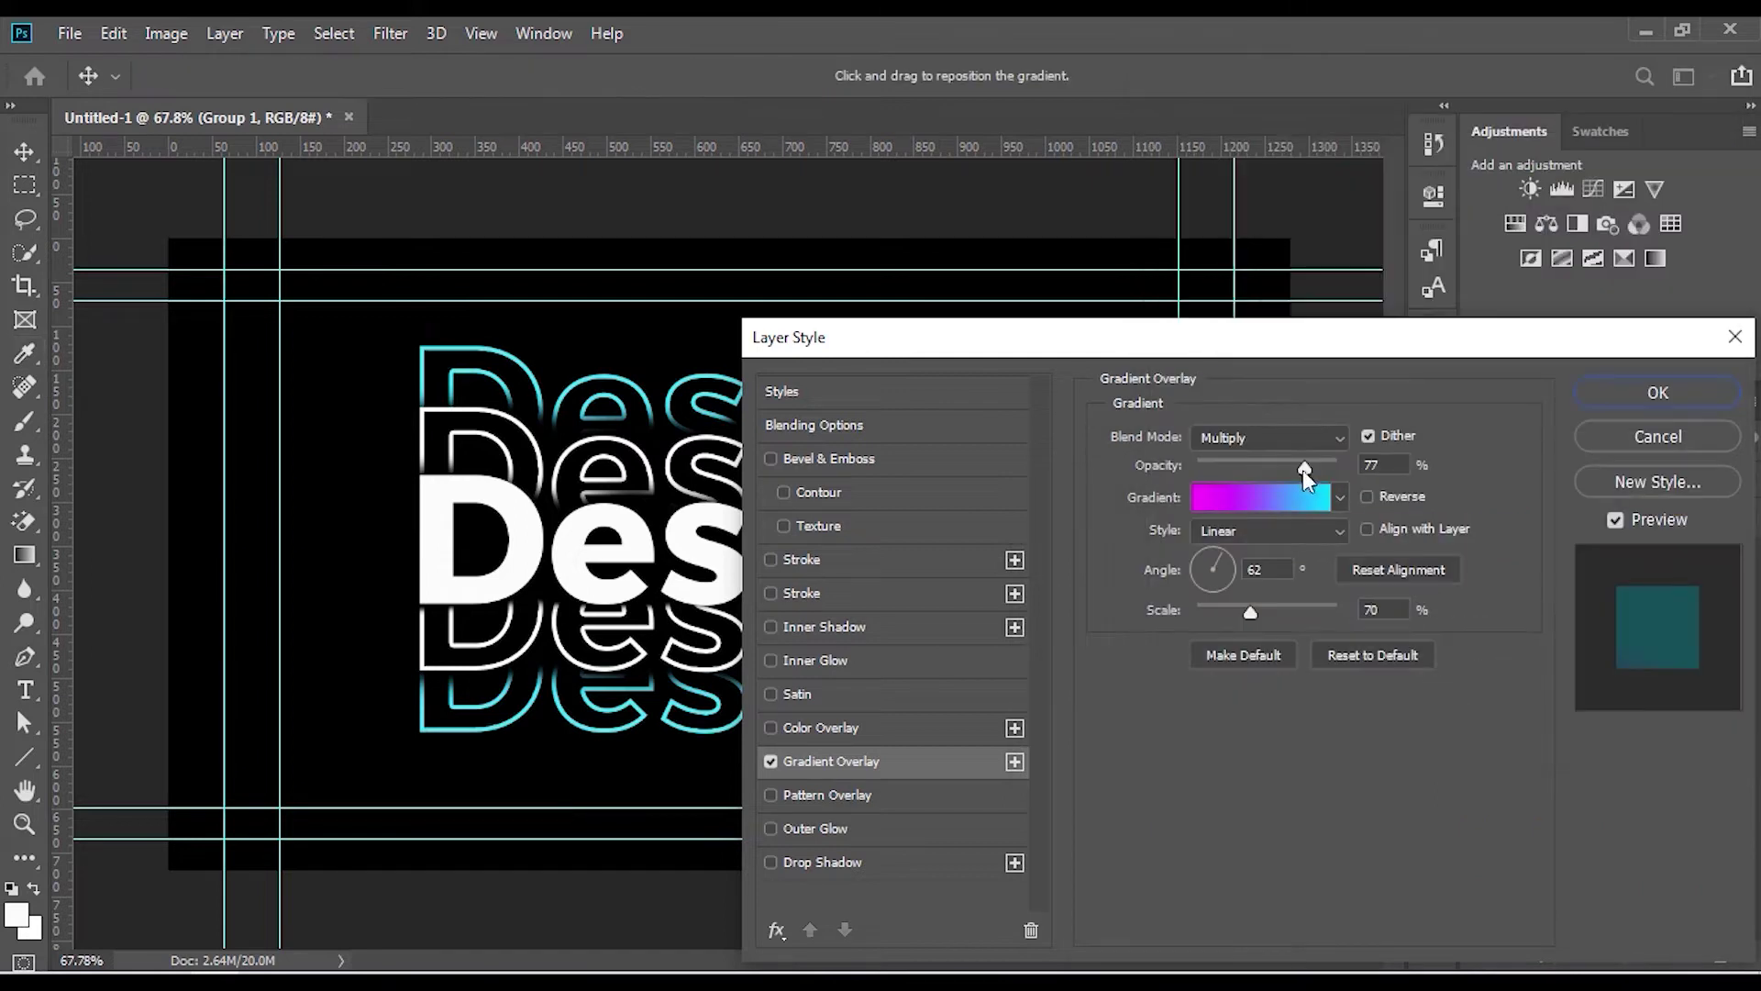
Reverse the Group 1 gradient, set its opacity to 72%, adjust its angle and increase its scale
{"action": "left_click", "coordinate": [1366, 495]}
{"action": "left_click_drag", "start_coordinate": [1314, 466], "coordinate": [1297, 467]}
{"action": "left_click_drag", "start_coordinate": [1228, 556], "coordinate": [1201, 546]}
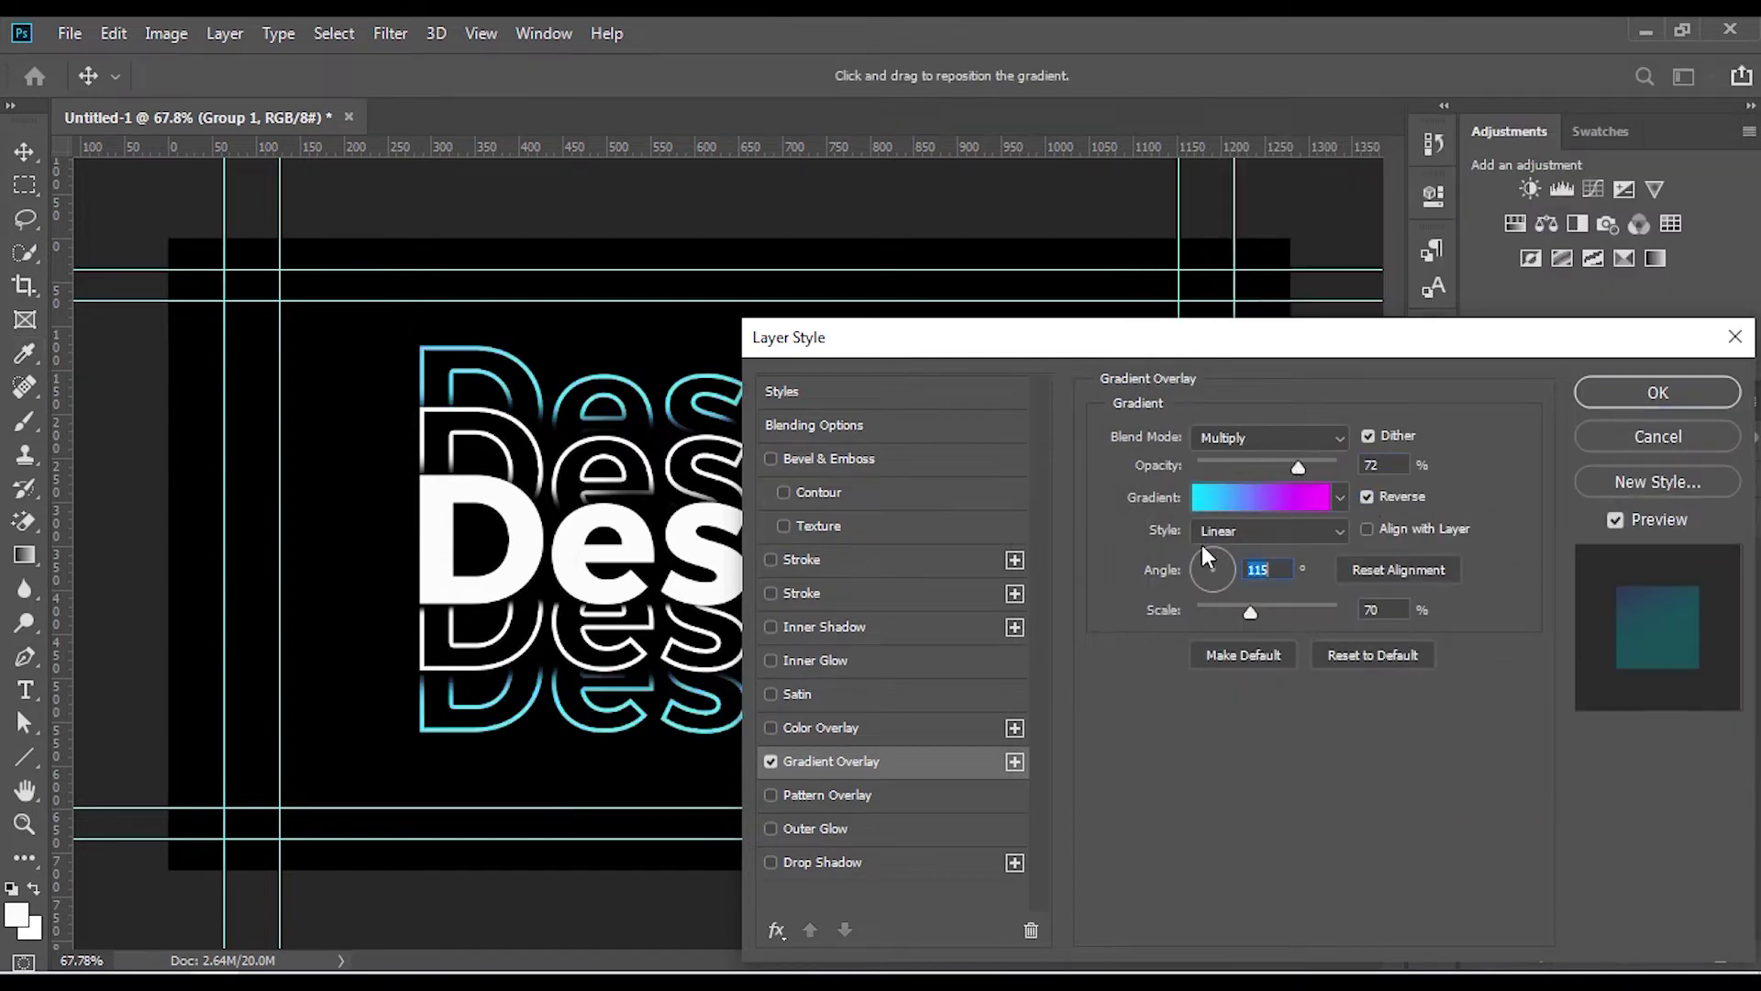
{"action": "left_click", "coordinate": [1219, 547]}
{"action": "left_click_drag", "start_coordinate": [1251, 612], "coordinate": [1267, 612]}
{"action": "left_click", "coordinate": [1650, 395]}
Copy the Gradient Overlay effect from Group 1 to Group 1 copy and scale the artwork down slightly
{"action": "left_click_drag", "start_coordinate": [1720, 625], "coordinate": [1718, 606]}
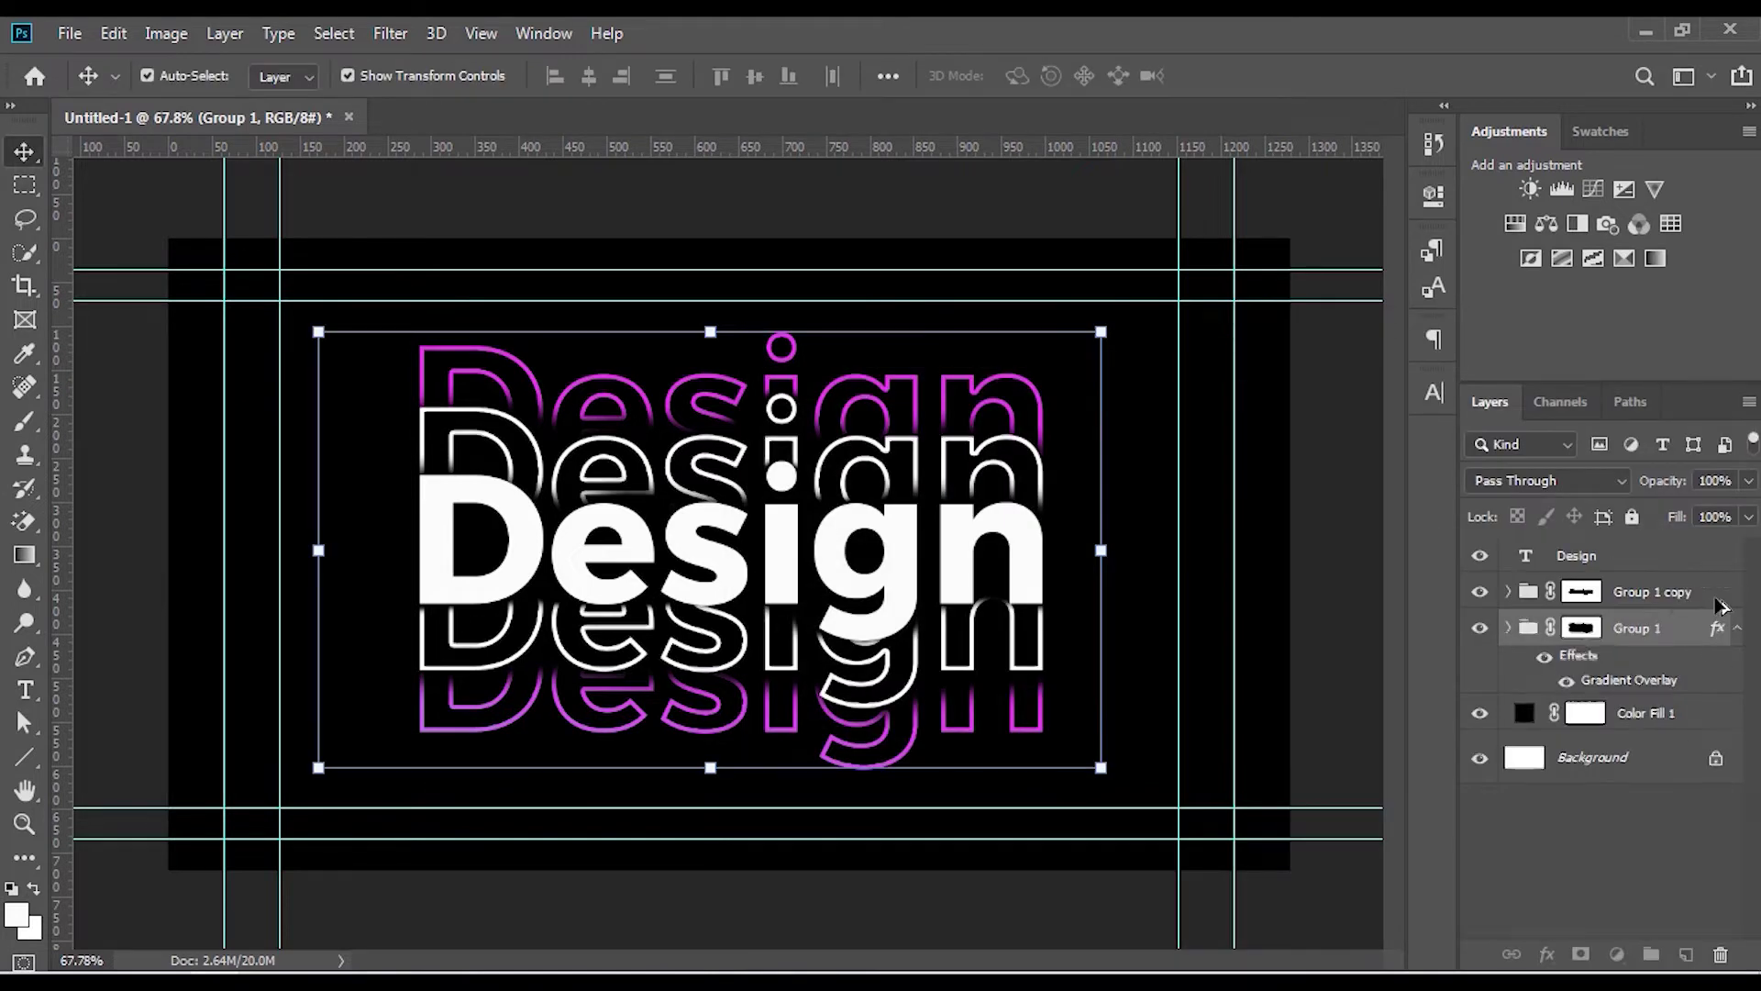
{"action": "scroll", "coordinate": [858, 642], "scroll_direction": "up", "scroll_amount": 2}
{"action": "left_click", "coordinate": [1165, 277]}
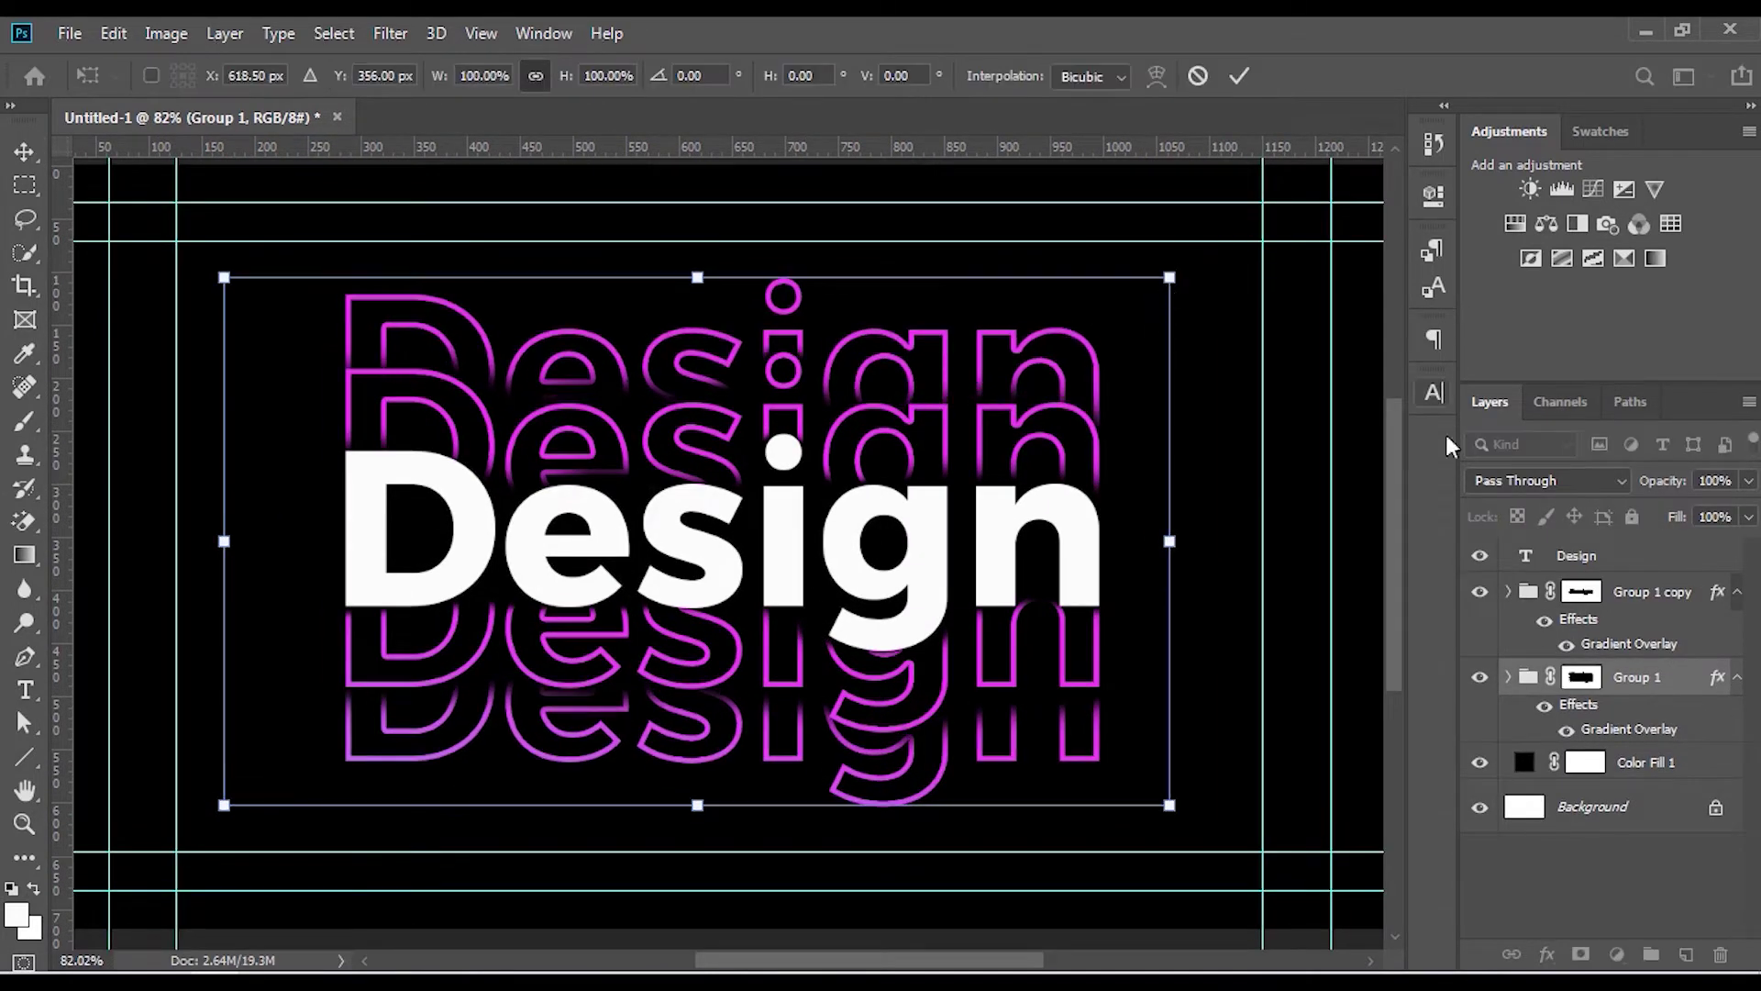
{"action": "key", "text": "Return"}
{"action": "left_click_drag", "start_coordinate": [1169, 277], "coordinate": [1114, 281]}
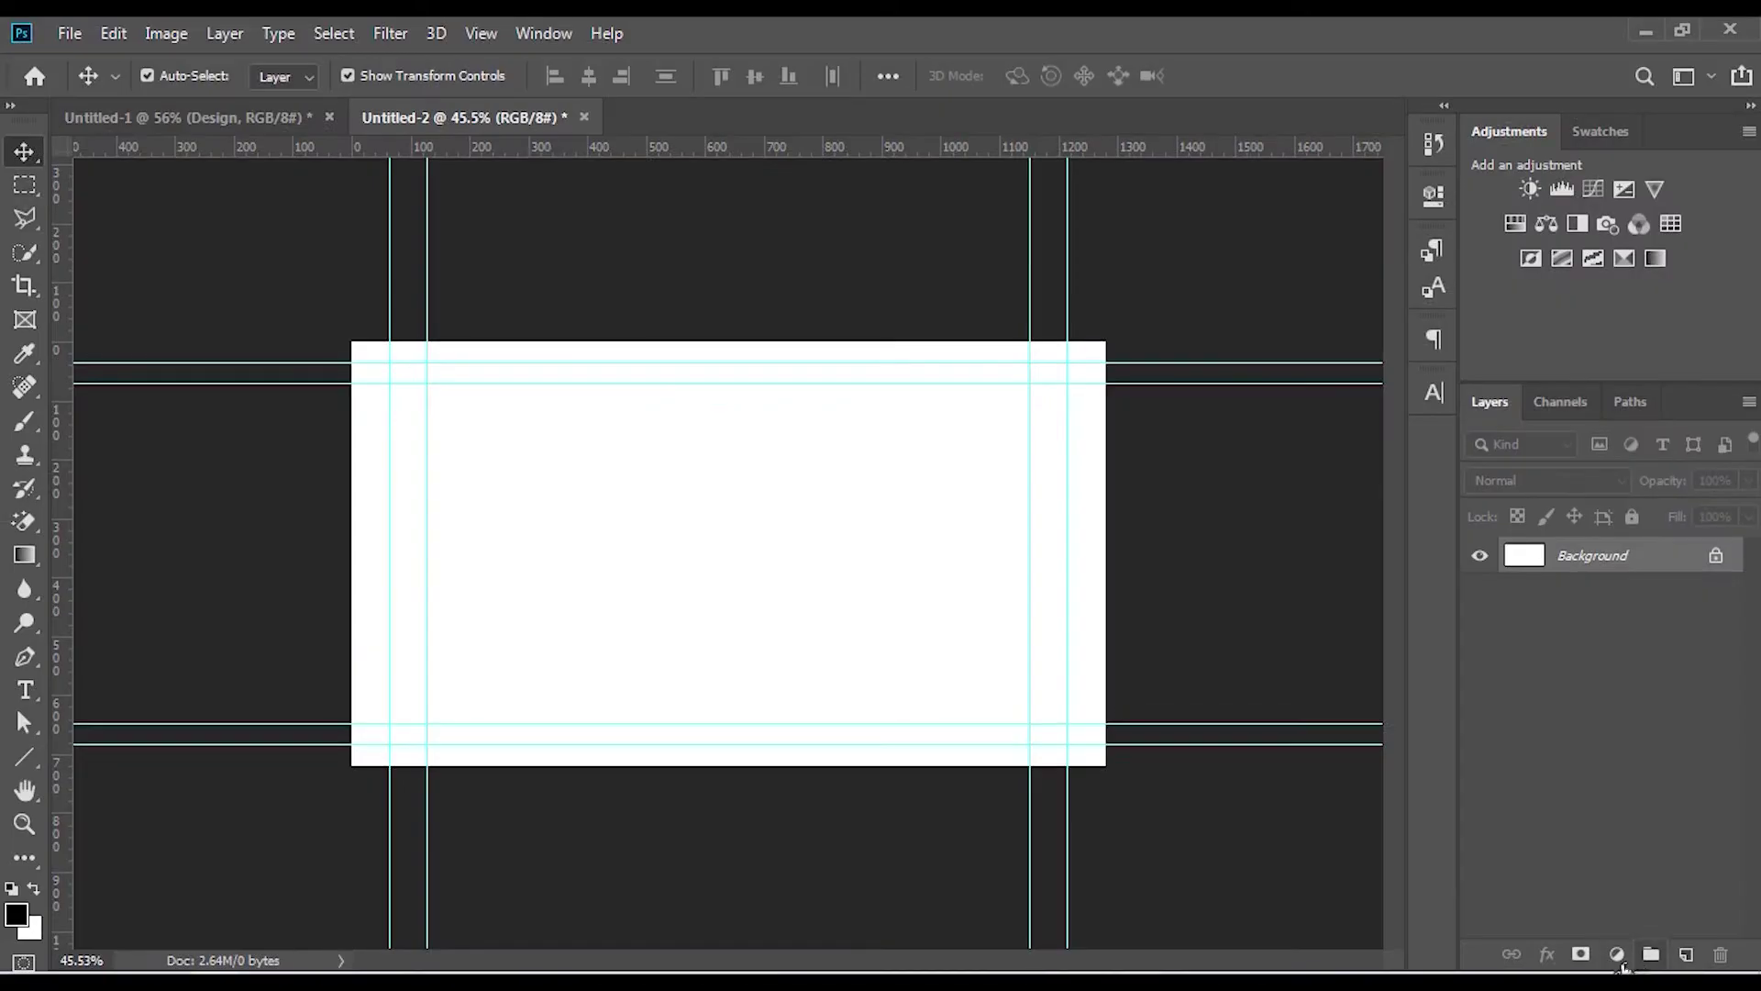
Add a black Solid Color fill layer above the background of Untitled-2
{"action": "left_click", "coordinate": [1620, 957]}
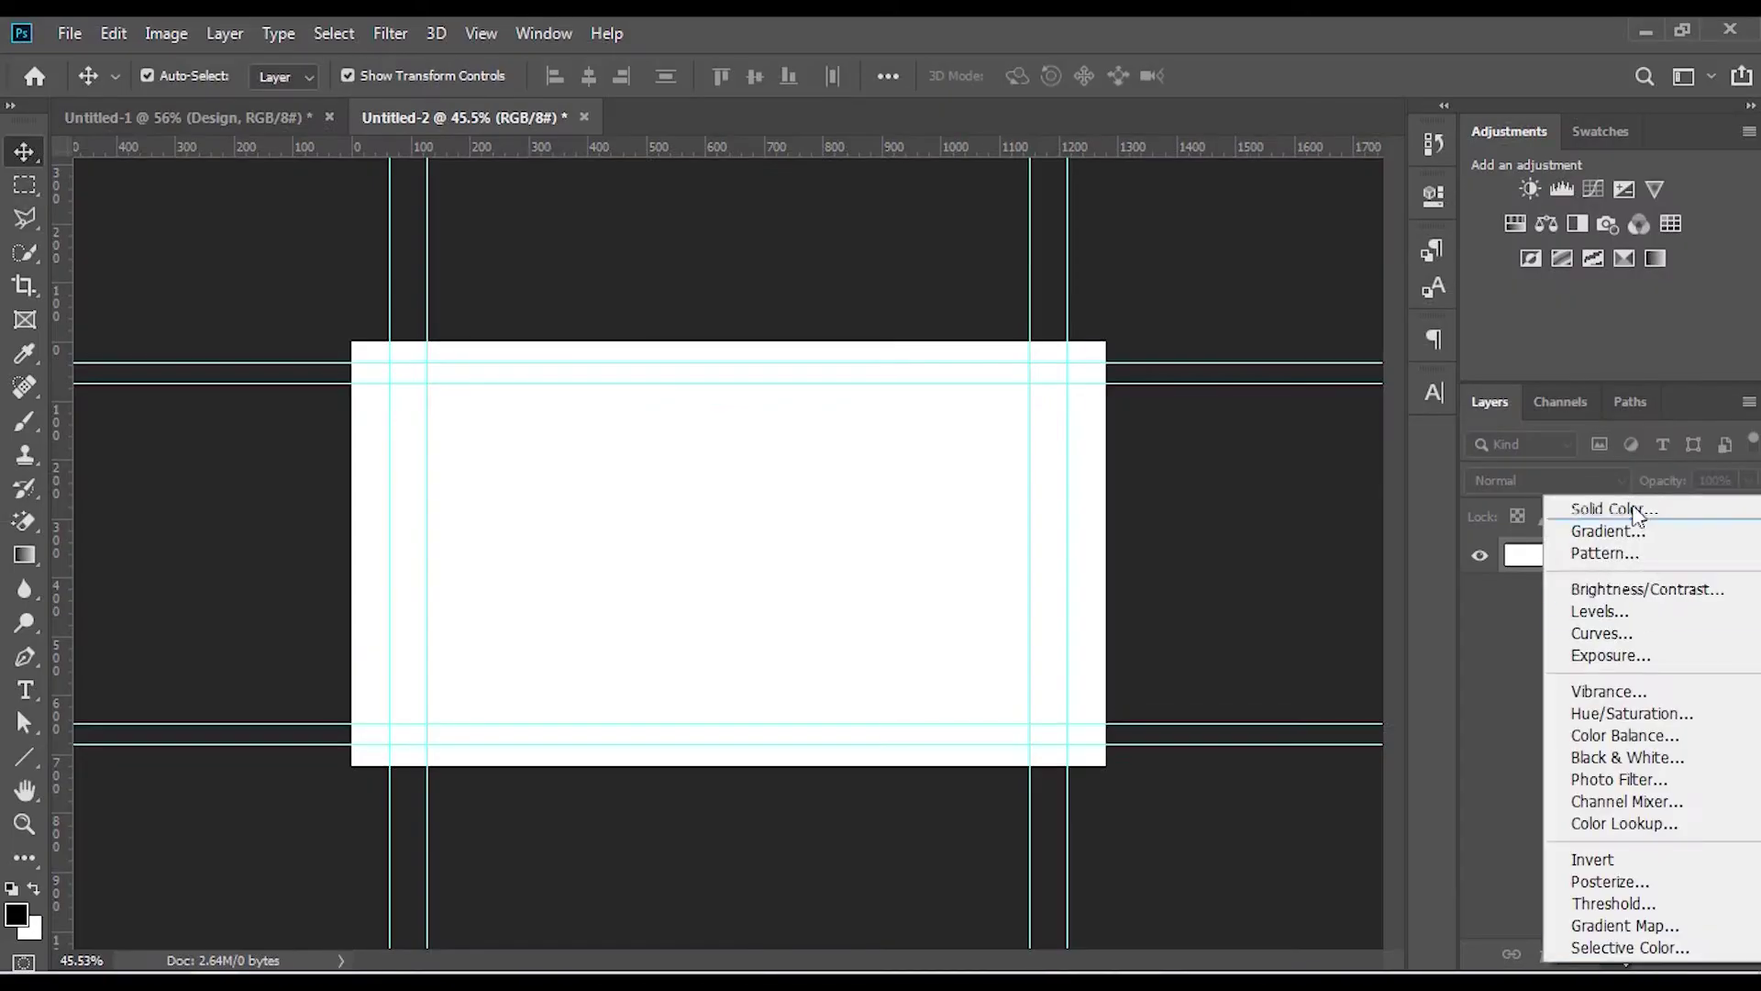
{"action": "left_click", "coordinate": [1637, 509]}
{"action": "left_click", "coordinate": [1624, 511]}
Add the white text CAT on the black canvas
{"action": "key", "text": "t"}
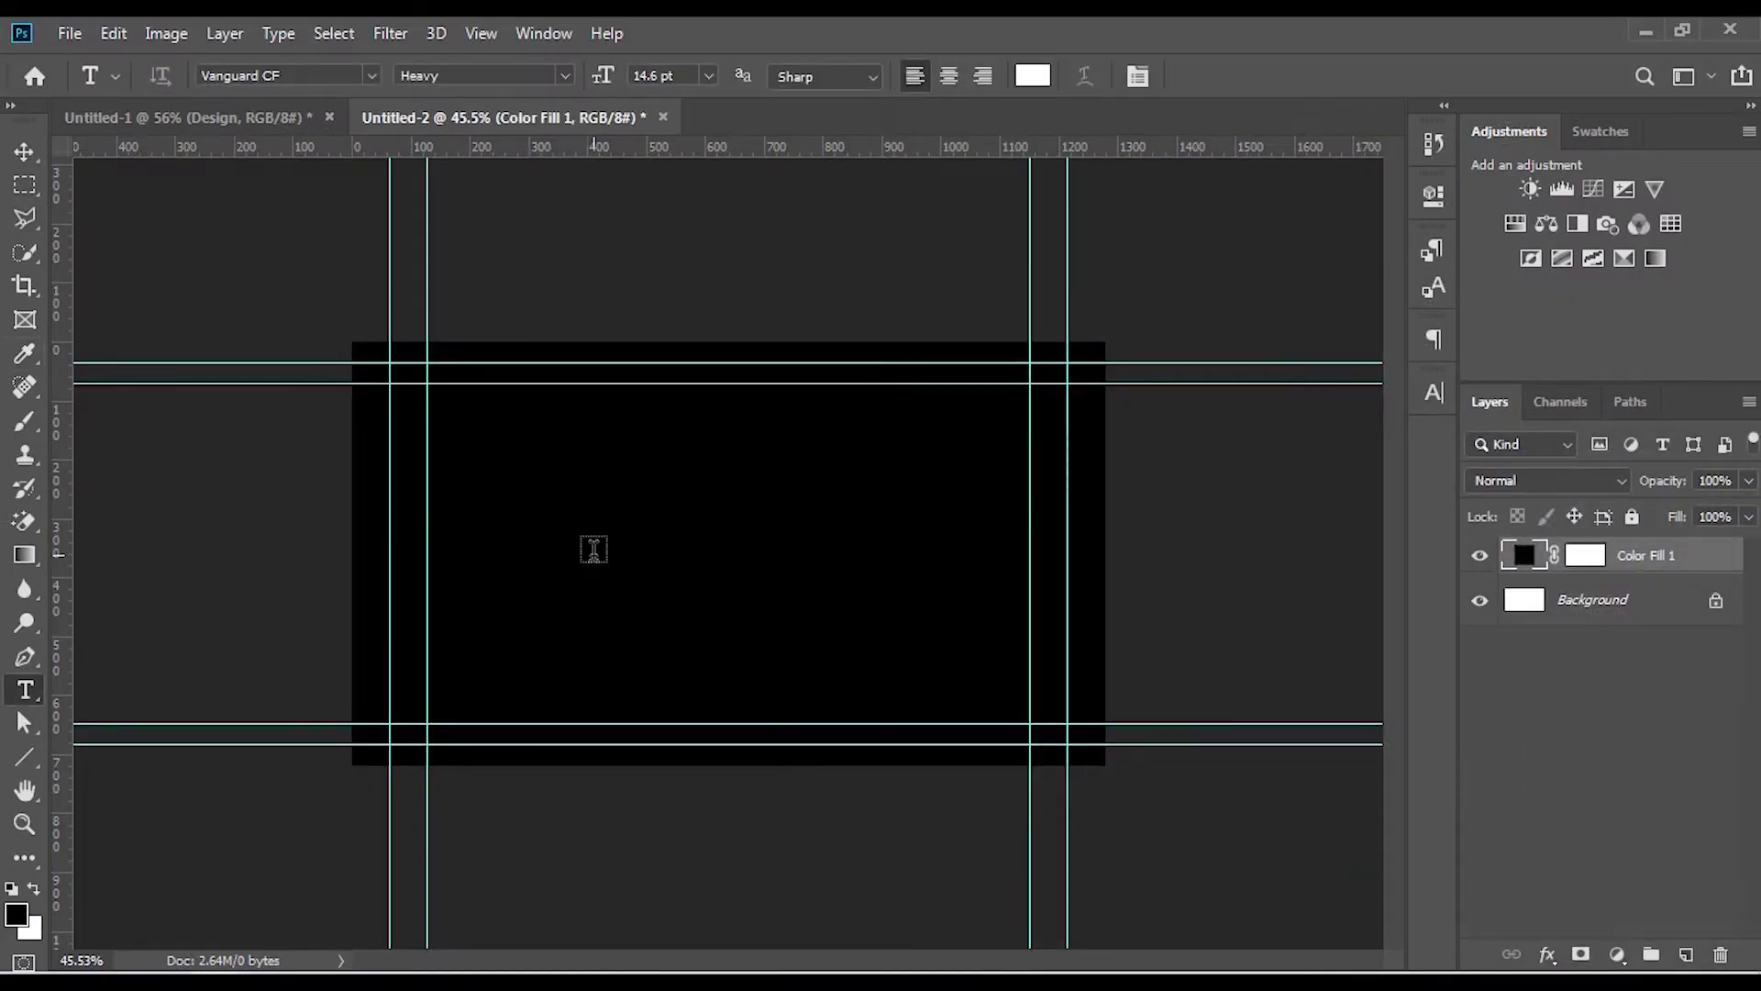
{"action": "left_click", "coordinate": [594, 549]}
{"action": "type", "text": "CAT"}
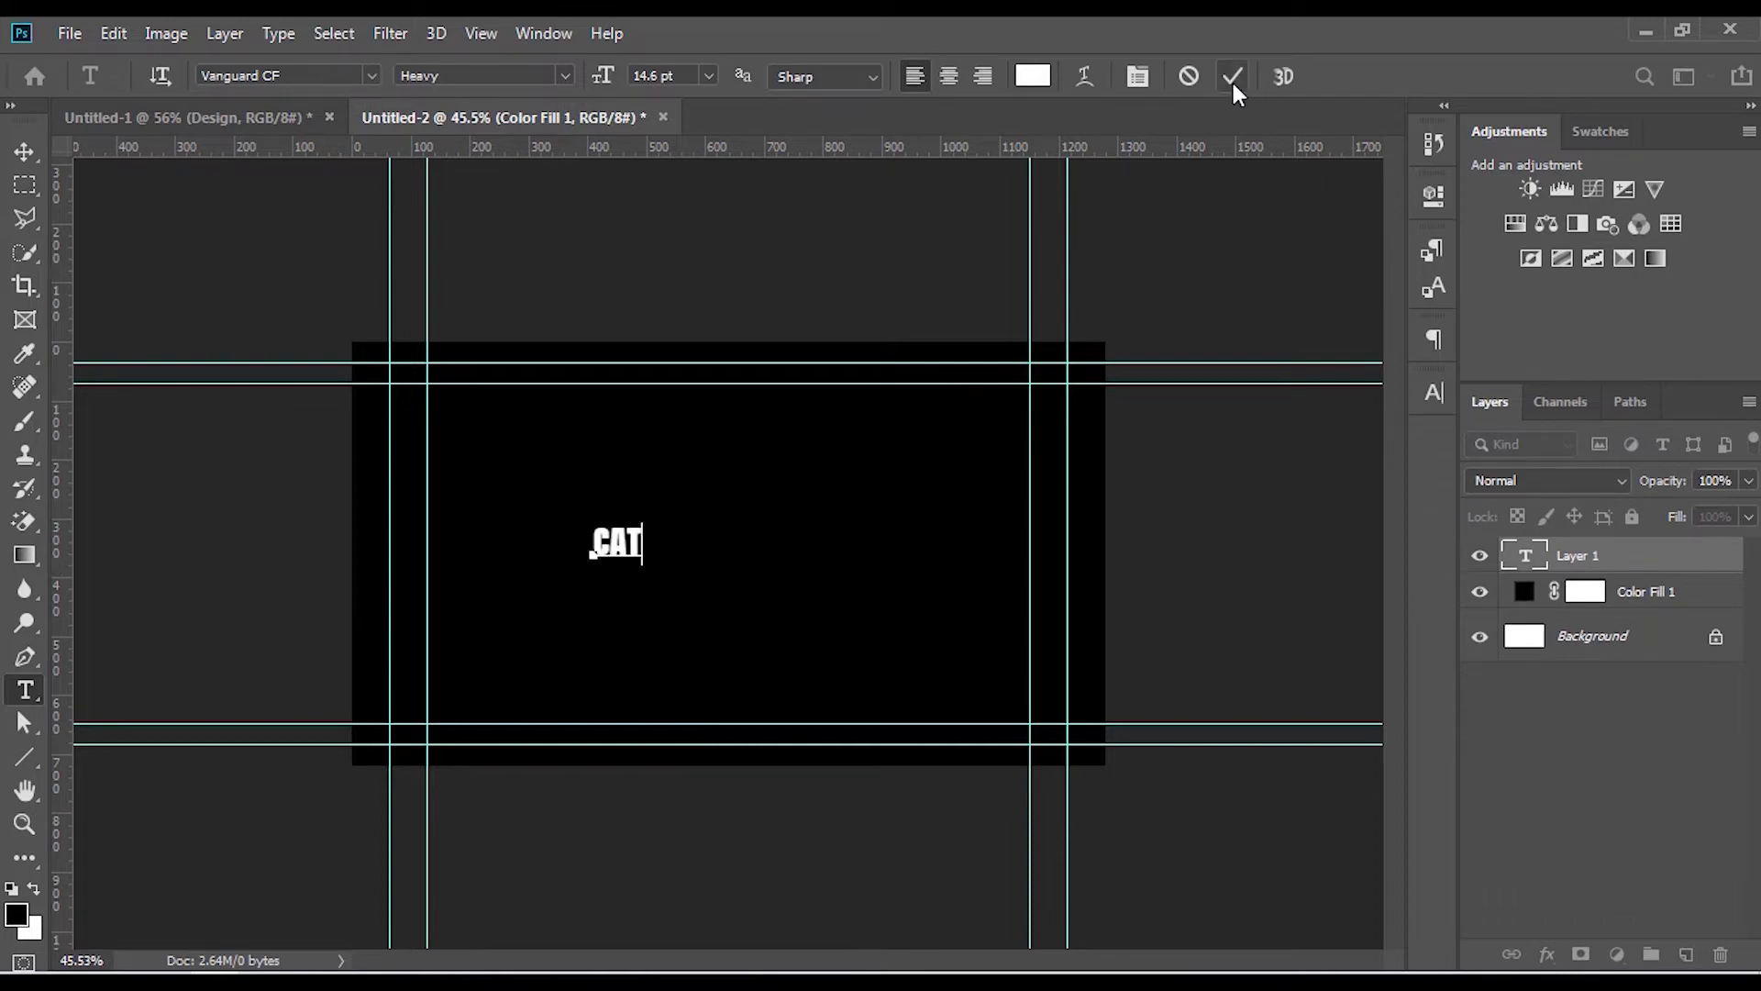
{"action": "left_click", "coordinate": [1233, 78]}
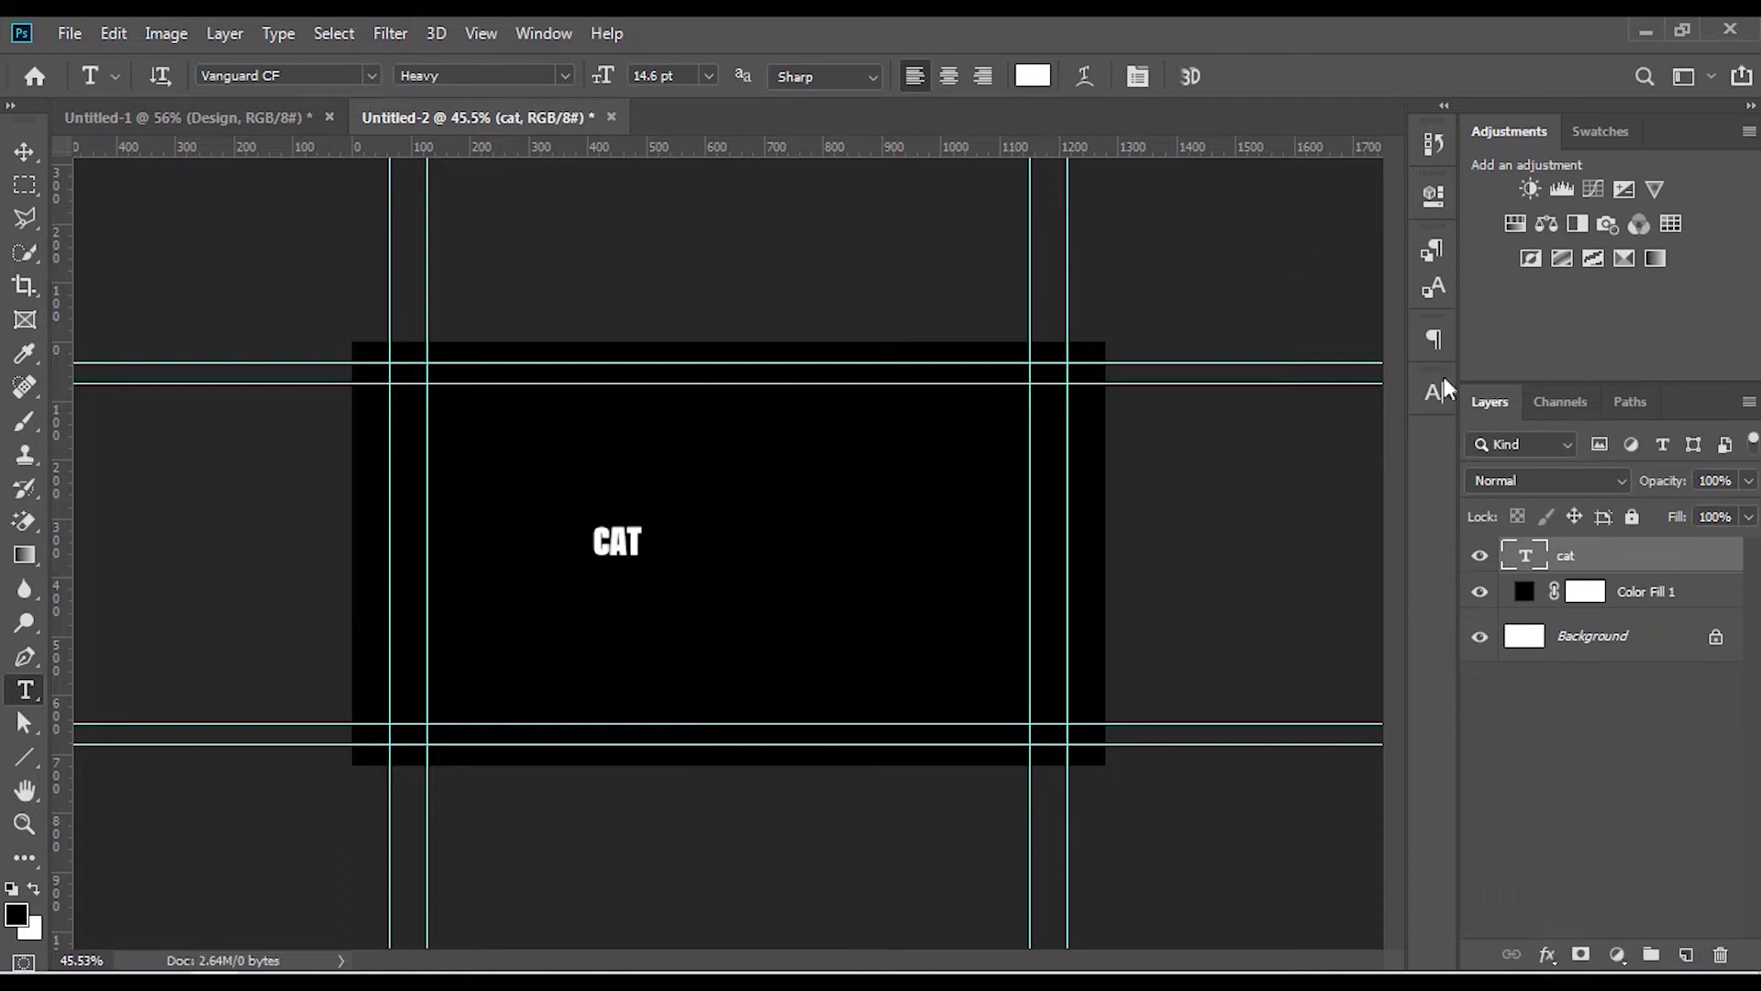
Set the font of the CAT text to Vanguard CF Demi Bold
{"action": "left_click", "coordinate": [1431, 395]}
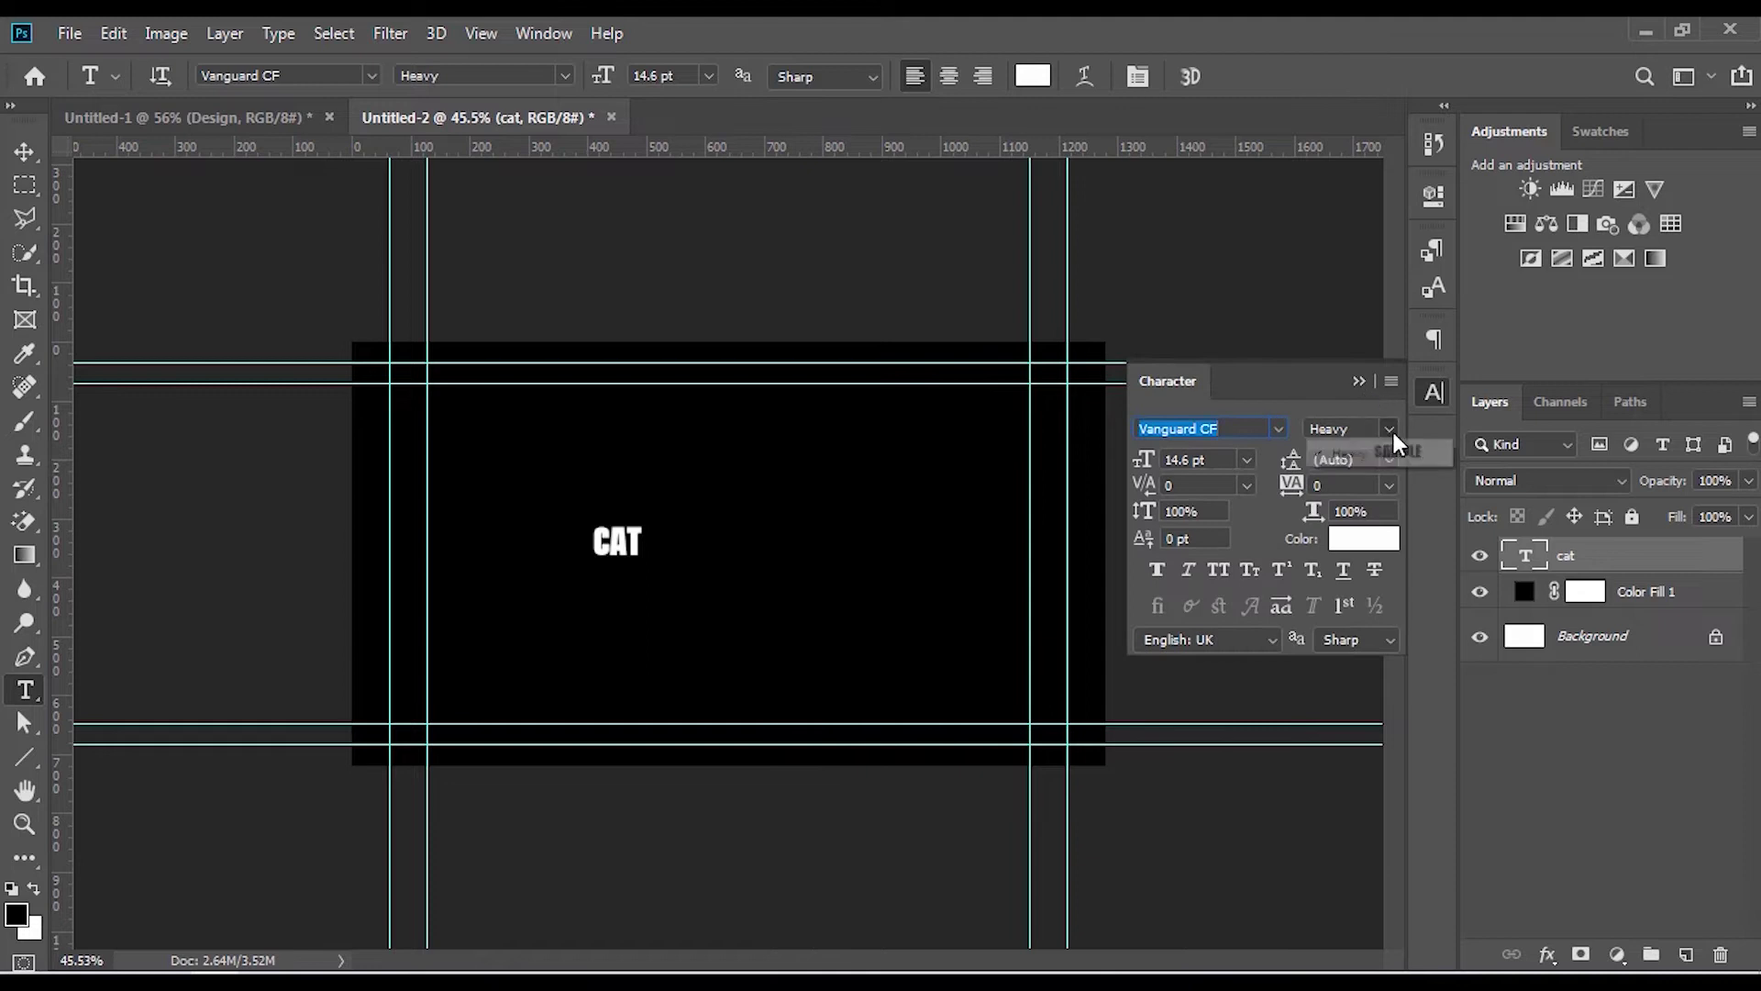
{"action": "type", "text": "van"}
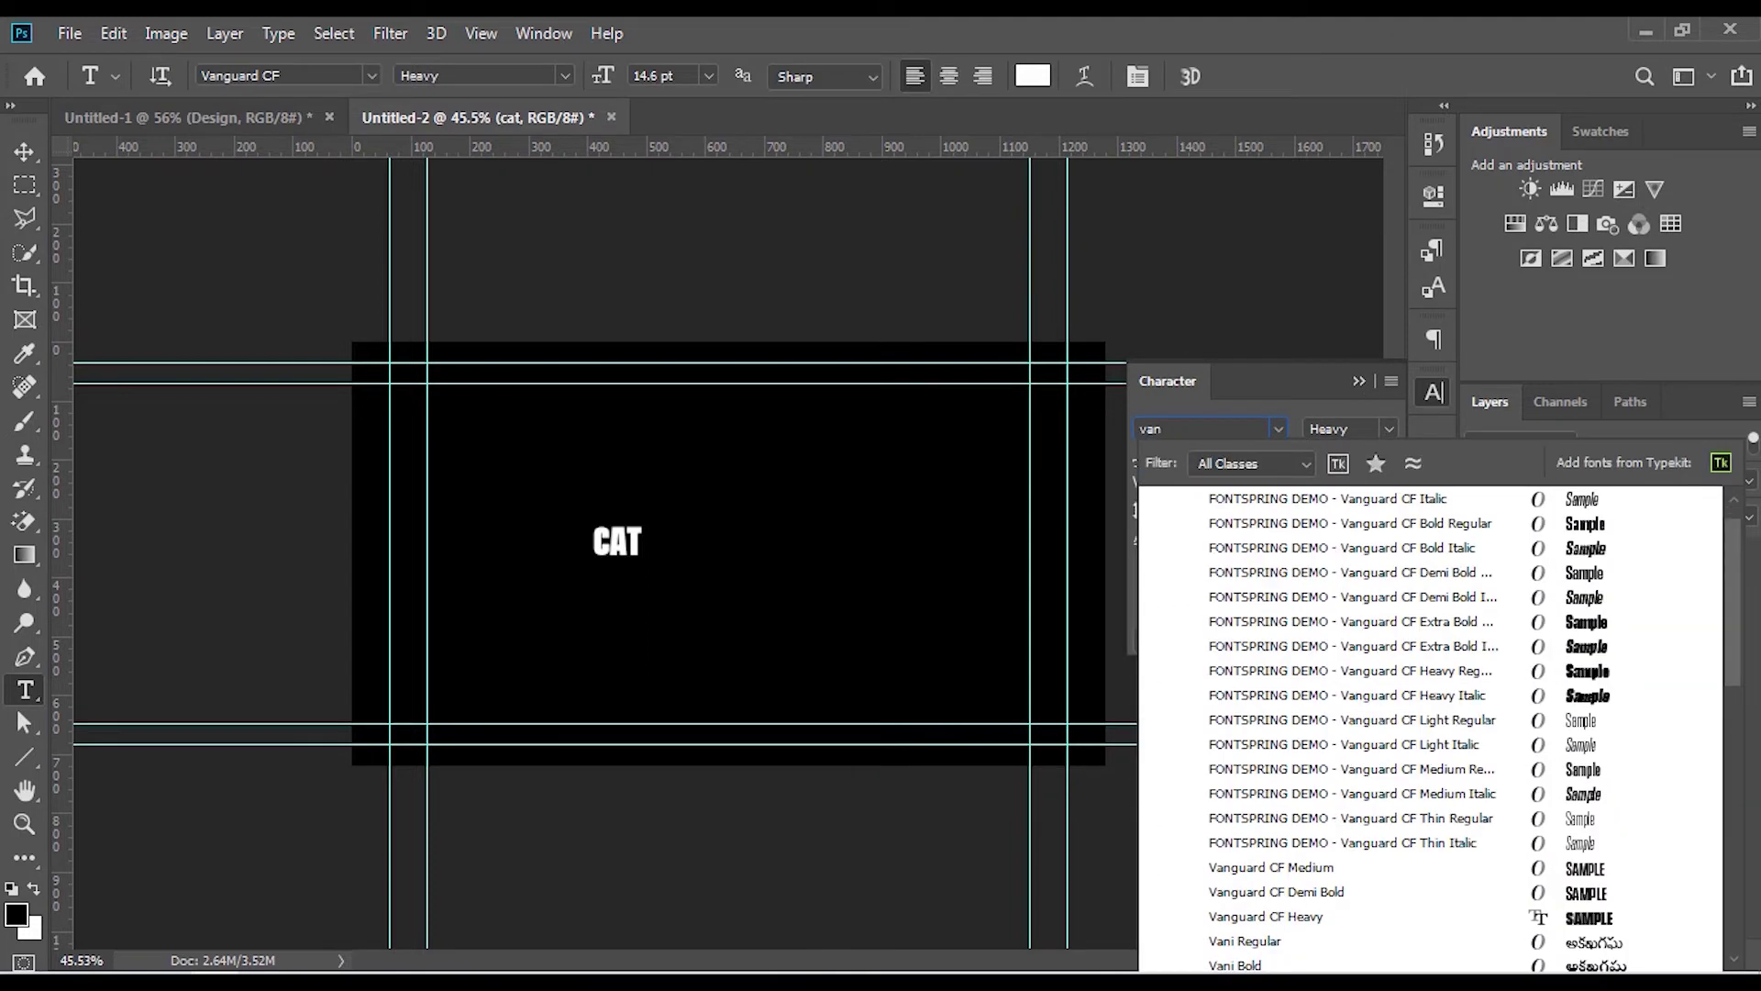
{"action": "left_click", "coordinate": [1274, 891]}
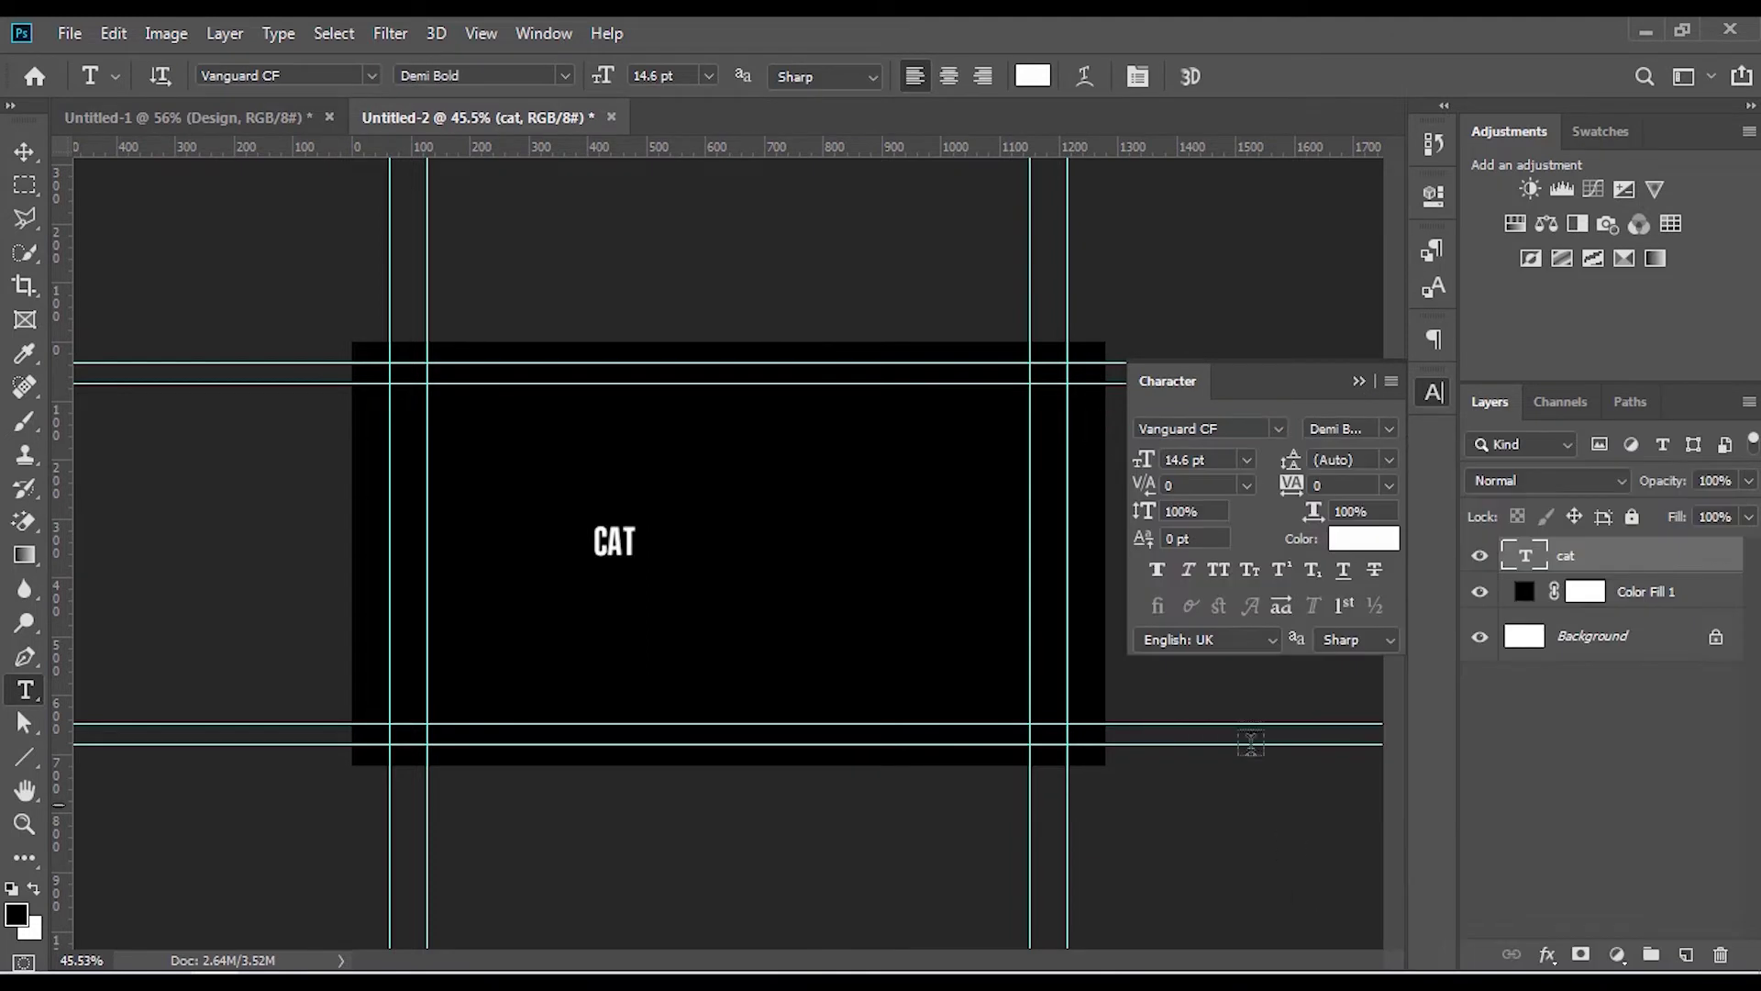
{"action": "left_click", "coordinate": [1359, 381]}
Move the CAT text to the middle of the canvas and enlarge it
{"action": "left_click", "coordinate": [13, 154]}
{"action": "left_click_drag", "start_coordinate": [634, 520], "coordinate": [763, 538]}
{"action": "scroll", "coordinate": [769, 558], "scroll_direction": "up", "scroll_amount": 2}
{"action": "scroll", "coordinate": [769, 558], "scroll_direction": "up", "scroll_amount": 4}
{"action": "left_click_drag", "start_coordinate": [1001, 294], "coordinate": [971, 326]}
{"action": "left_click", "coordinate": [1239, 75]}
Rasterize the CAT text layer and scale it up to about 119.56% around its centre
{"action": "right_click", "coordinate": [1560, 557]}
{"action": "left_click", "coordinate": [1373, 440]}
{"action": "scroll", "coordinate": [890, 576], "scroll_direction": "down", "scroll_amount": 1}
{"action": "left_click_drag", "start_coordinate": [943, 390], "coordinate": [983, 355]}
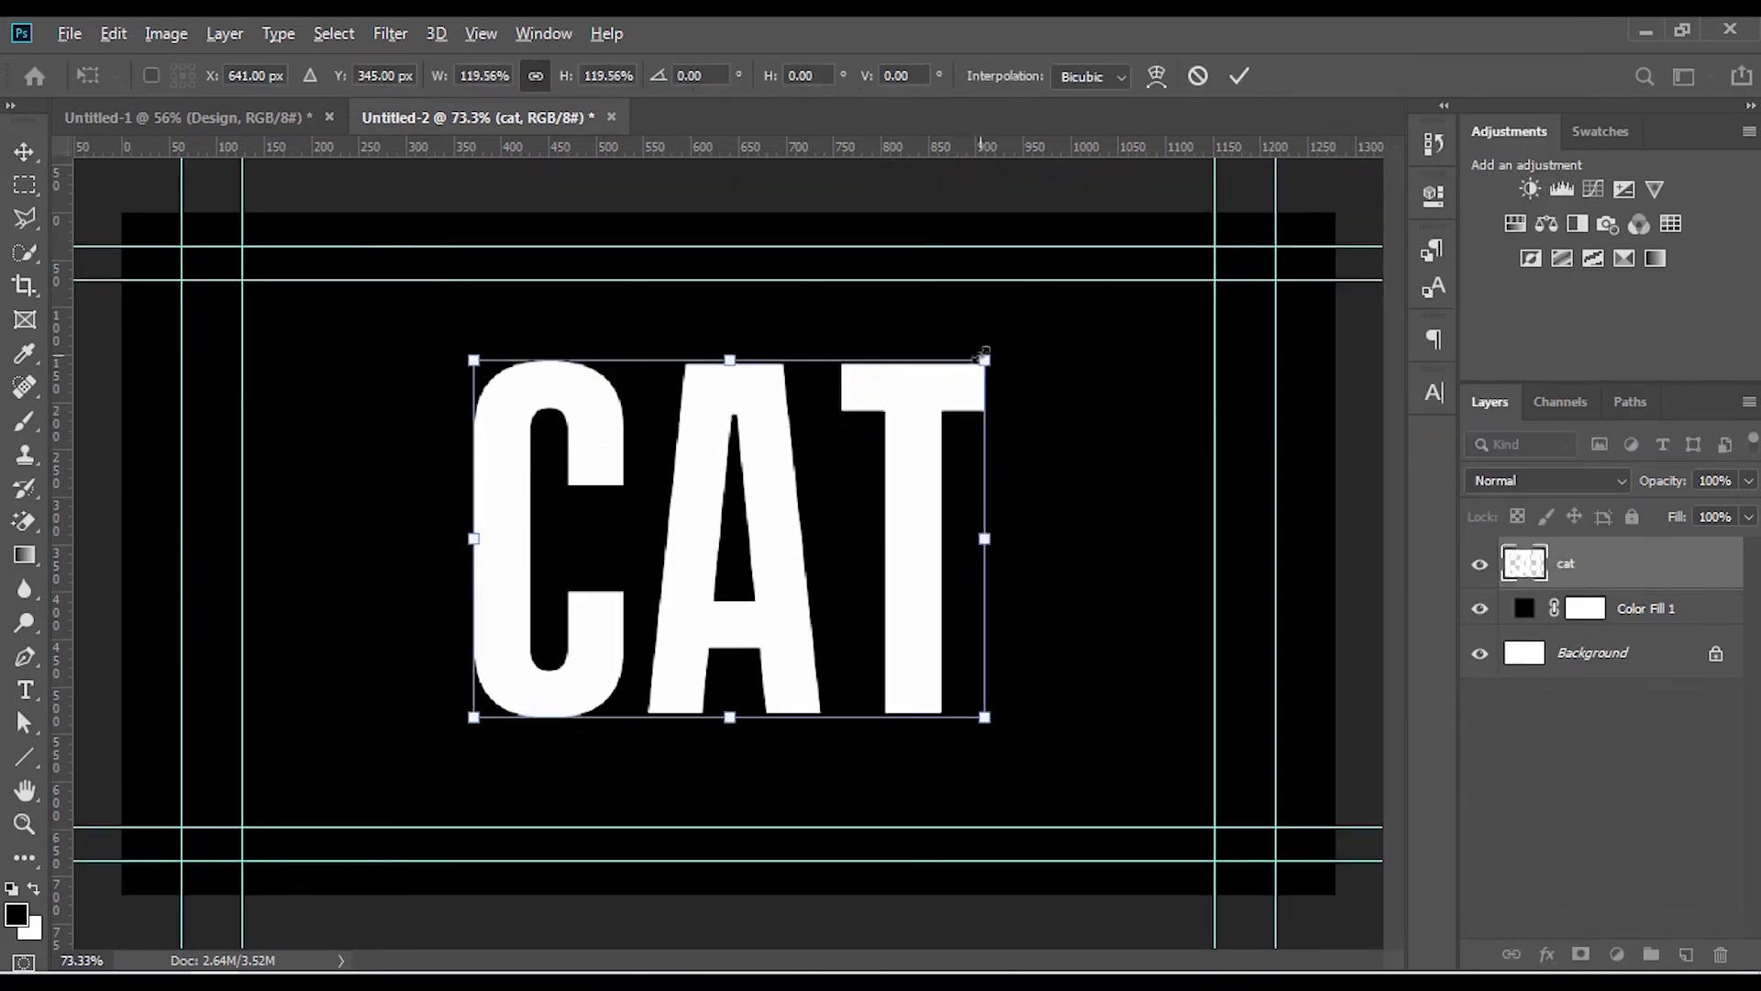
{"action": "left_click", "coordinate": [1239, 75]}
Select the upper part of the CAT letters with the Polygonal Lasso, cutting diagonally across all three letters
{"action": "right_click", "coordinate": [25, 217]}
{"action": "left_click", "coordinate": [101, 236]}
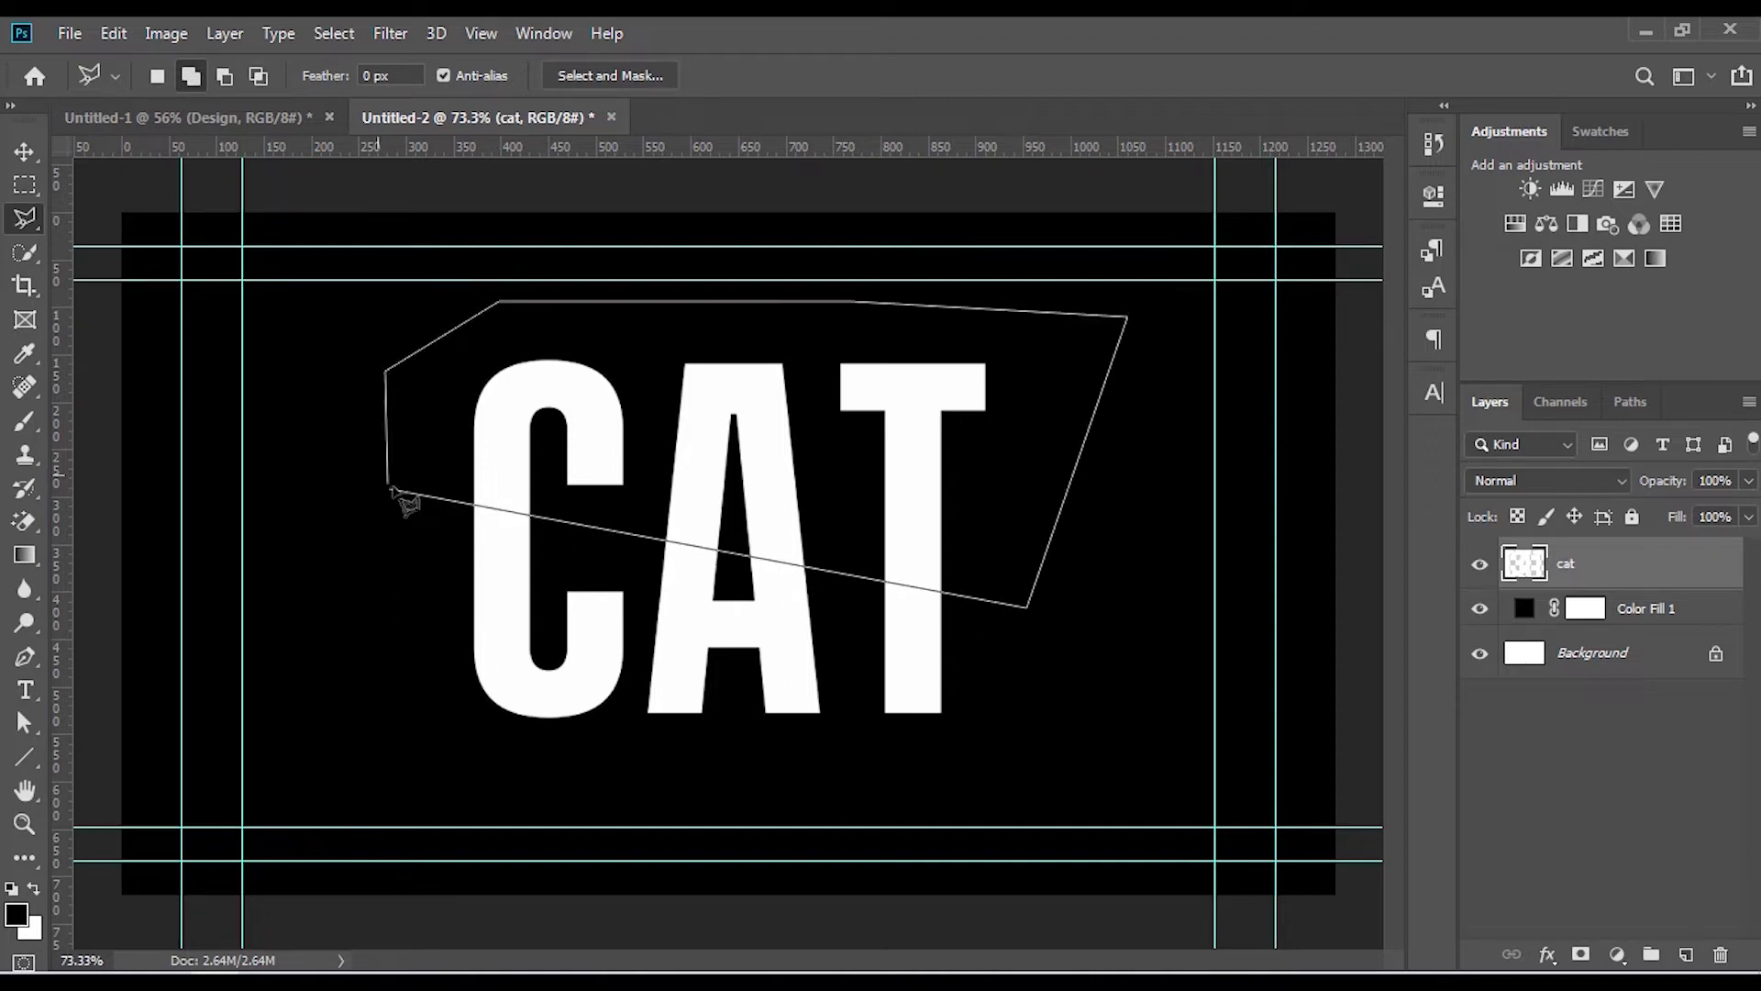
{"action": "left_click", "coordinate": [392, 492]}
Transform the selected upper slice of CAT, shifting it about 19 px up and 8 px to the left
{"action": "key", "text": "ctrl+t"}
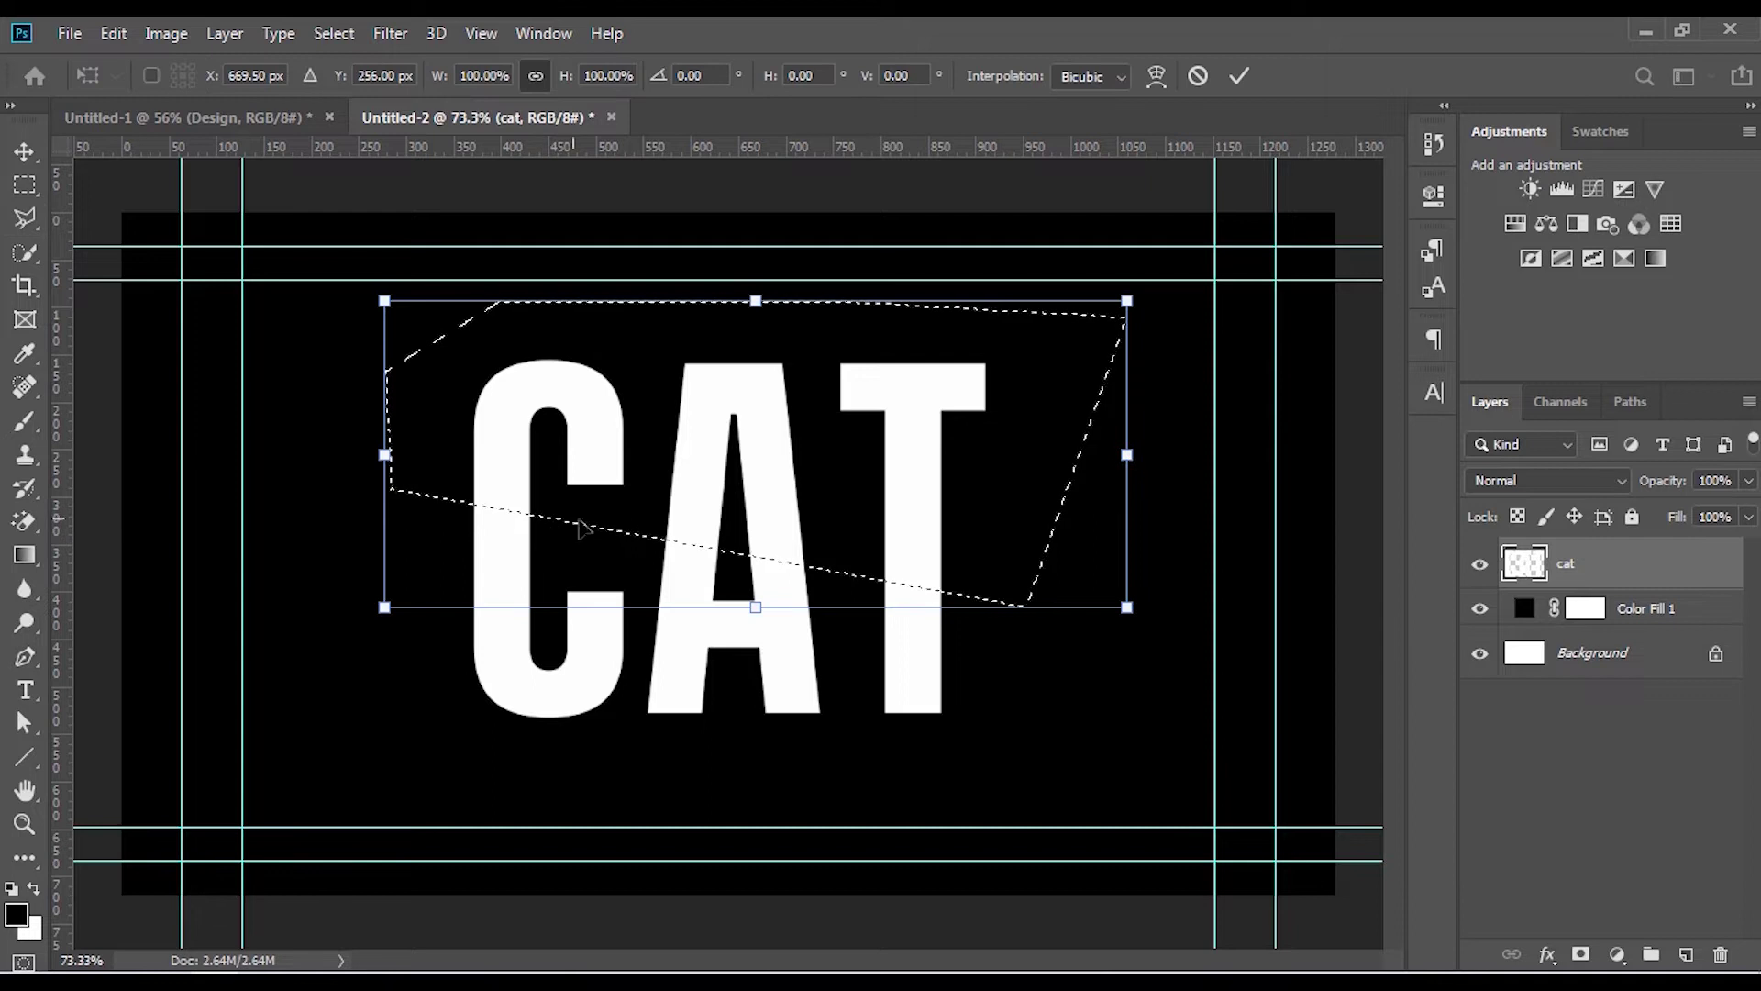
{"action": "key", "text": "Up"}
{"action": "key", "text": "Up"}
{"action": "key", "text": "Up"}
{"action": "key", "text": "Up"}
{"action": "key", "text": "Up"}
{"action": "key", "text": "Up"}
{"action": "key", "text": "Up"}
{"action": "key", "text": "Up"}
{"action": "key", "text": "Up"}
{"action": "key", "text": "Left"}
{"action": "key", "text": "Left"}
{"action": "key", "text": "Up"}
{"action": "key", "text": "Up"}
{"action": "key", "text": "Up"}
{"action": "key", "text": "Left"}
{"action": "key", "text": "Left"}
{"action": "key", "text": "Left"}
{"action": "key", "text": "Up"}
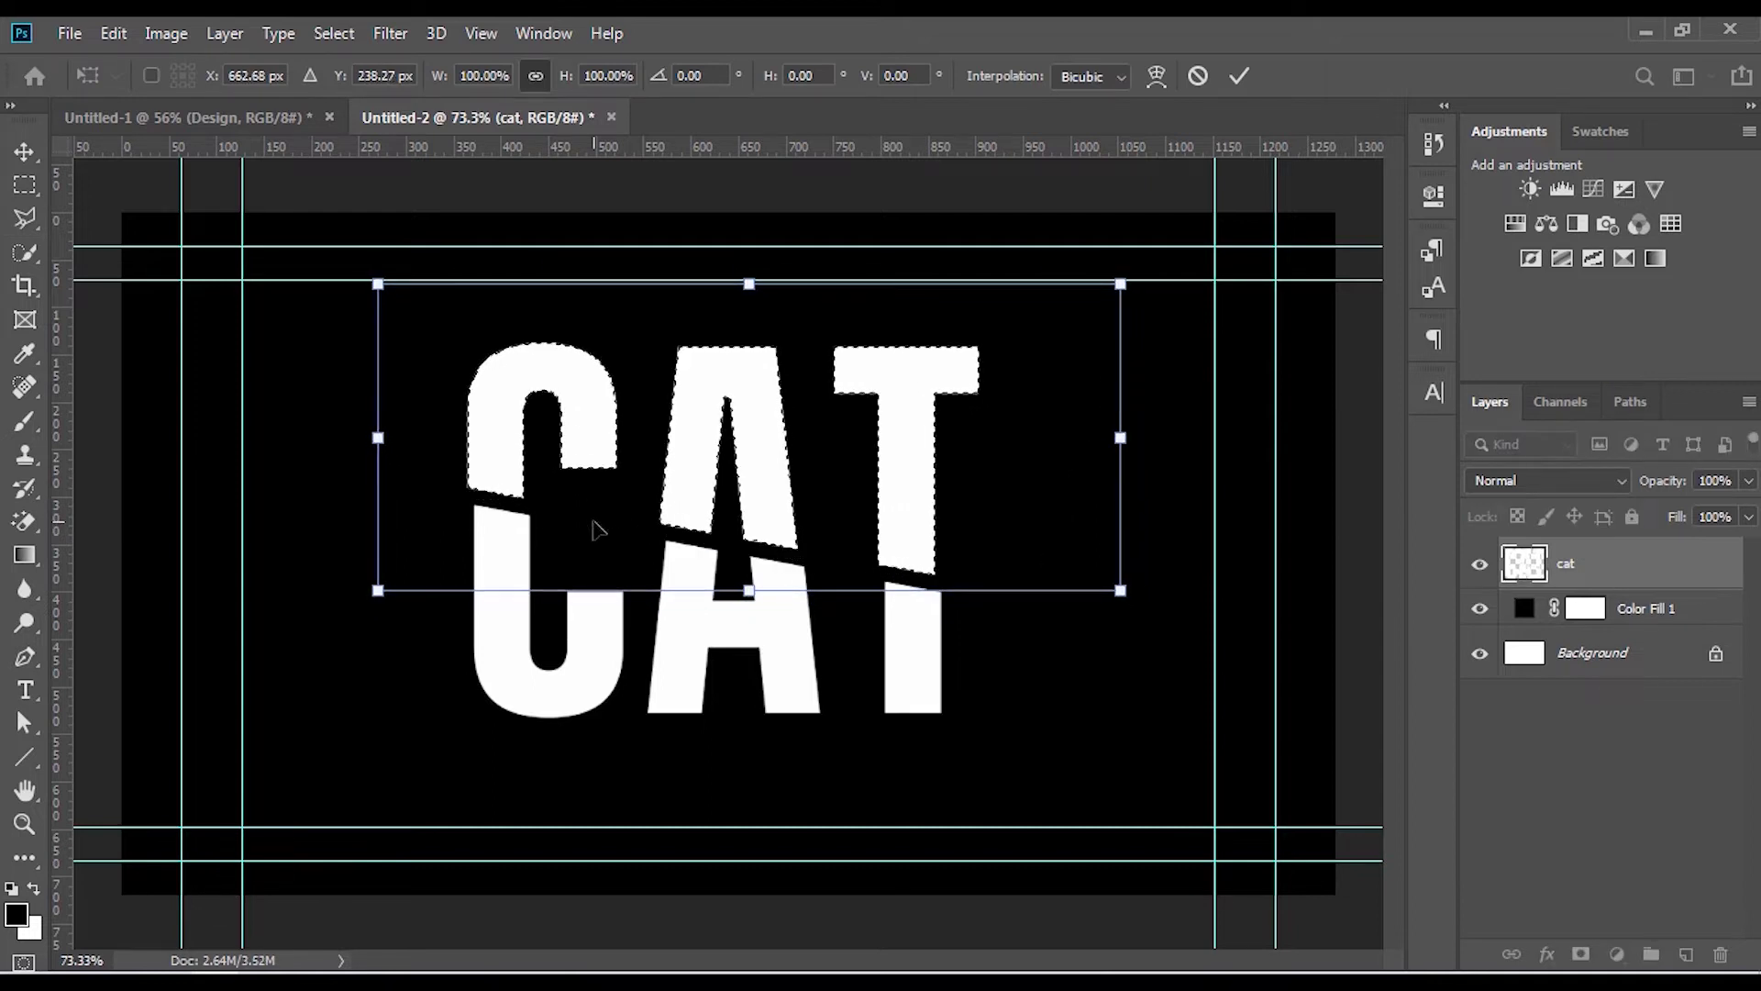
{"action": "key", "text": "Left"}
{"action": "key", "text": "Up"}
{"action": "key", "text": "Up"}
{"action": "key", "text": "Up"}
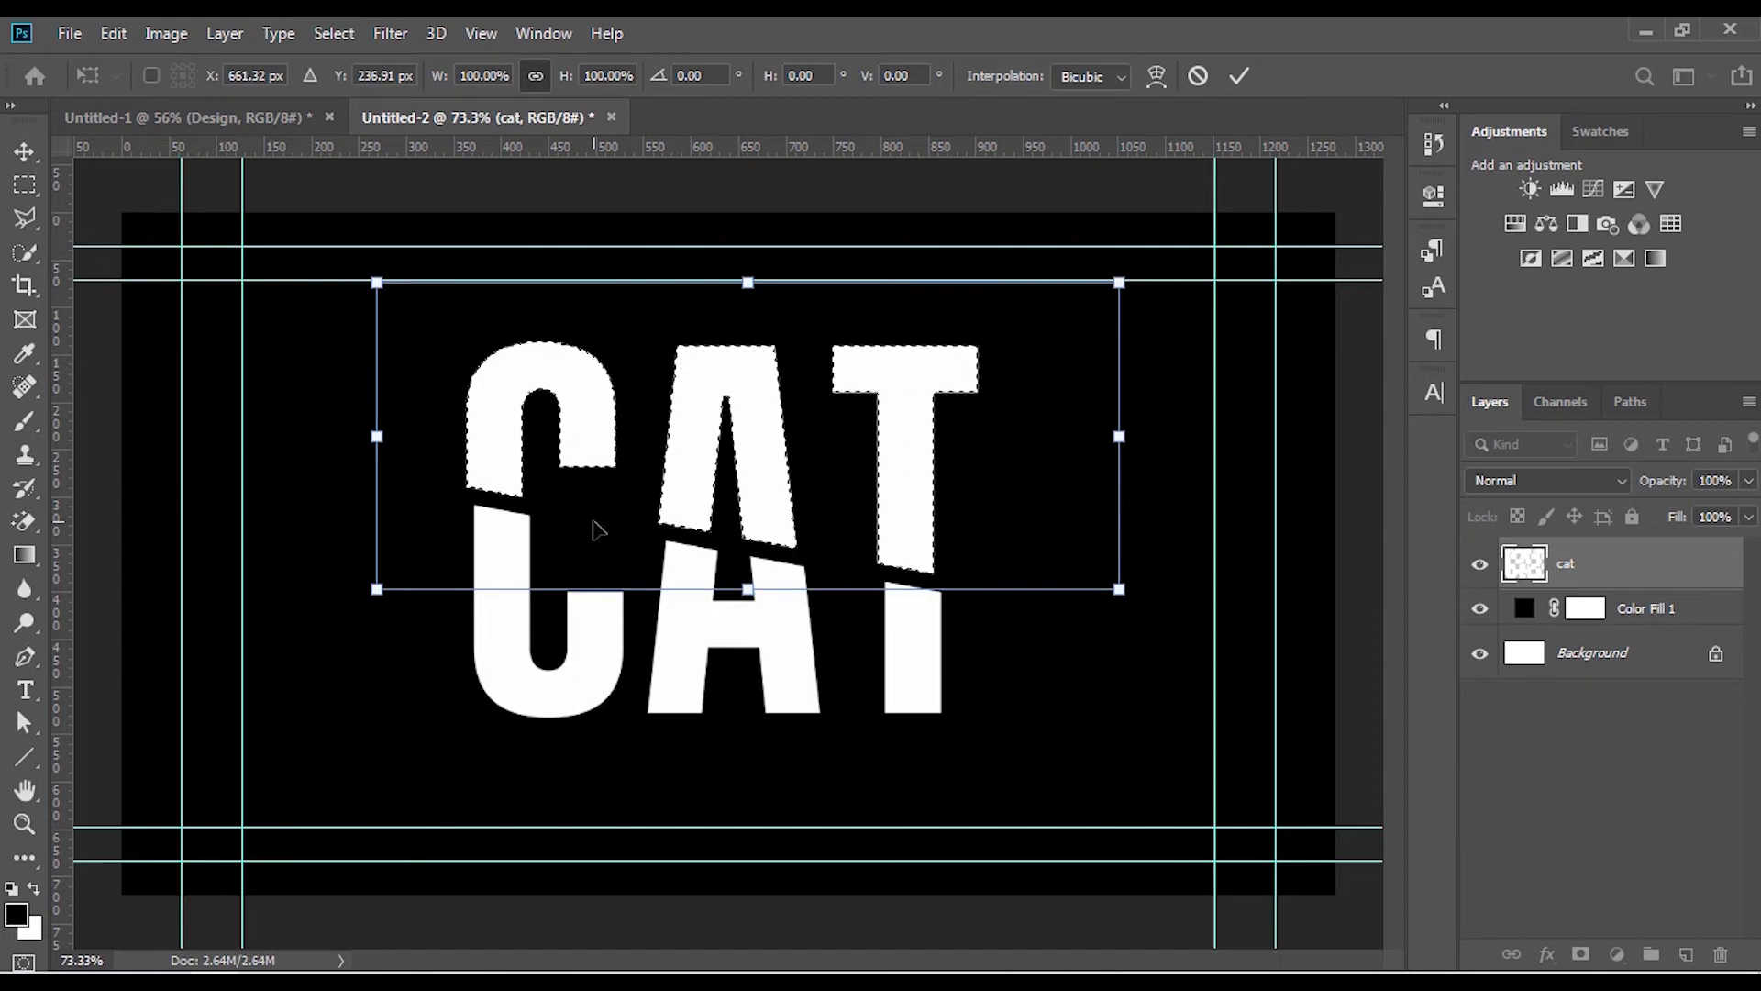
{"action": "key", "text": "Return"}
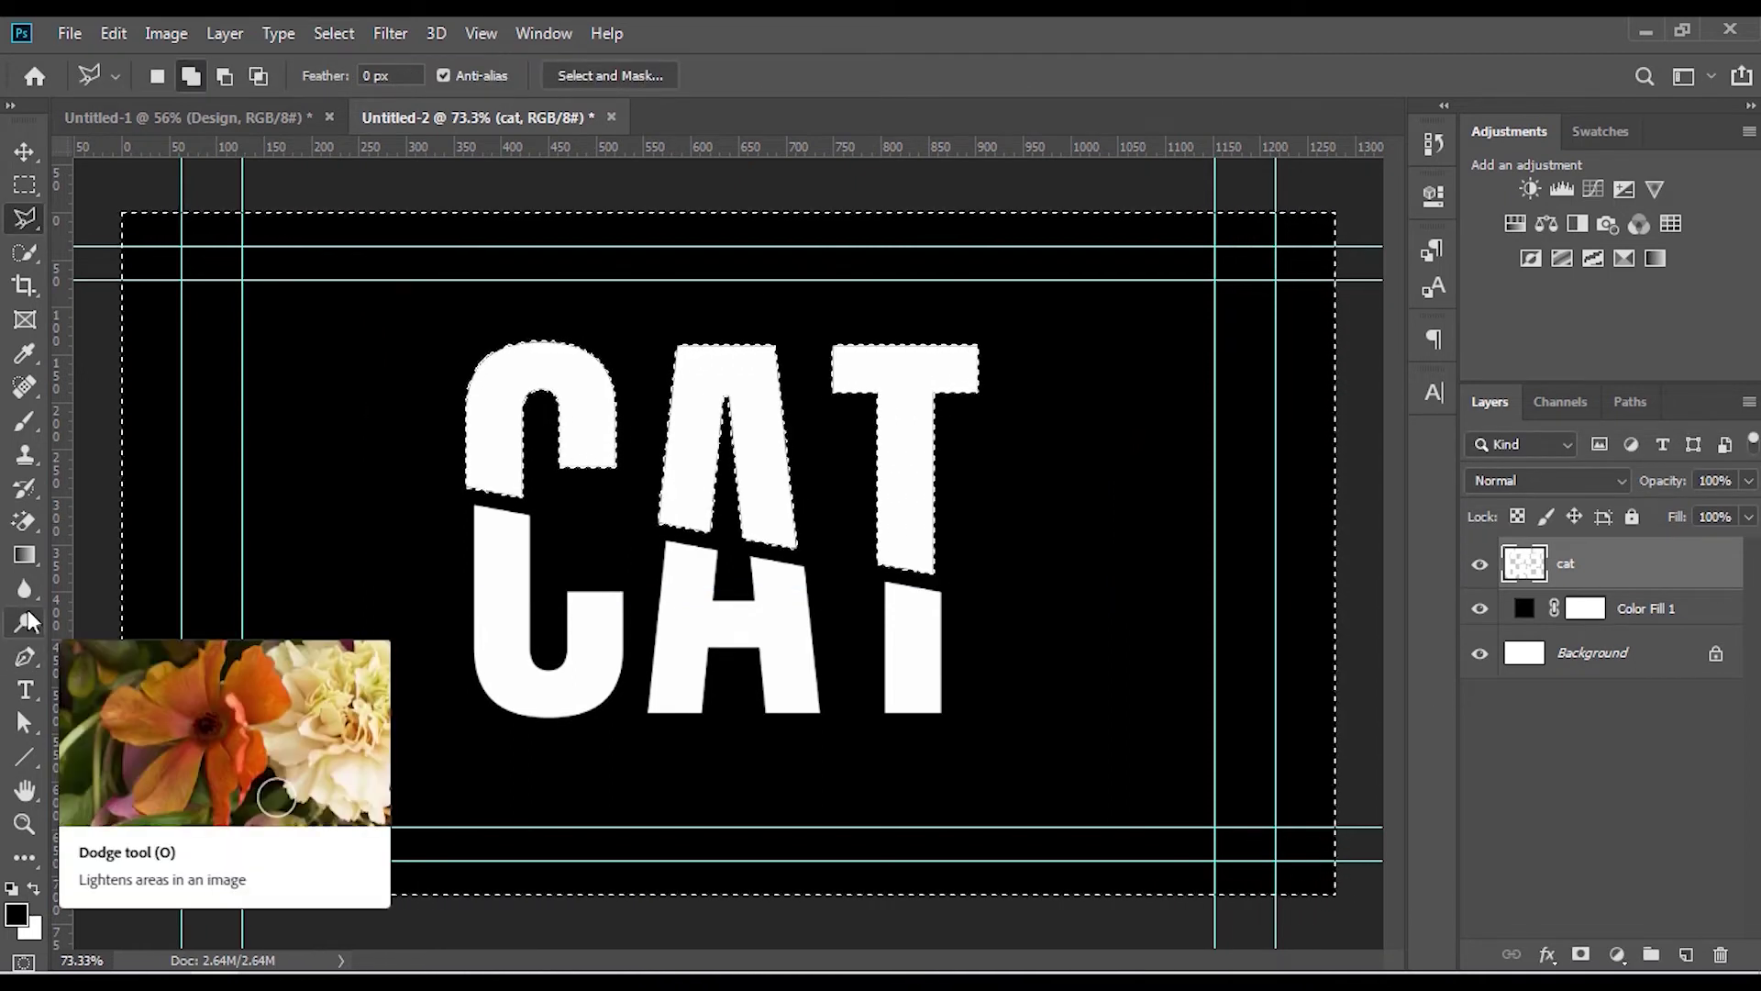
Brush soft black shading along the diagonal cut on the lower half of CAT, outside the upper slice, and deselect
{"action": "key", "text": "b"}
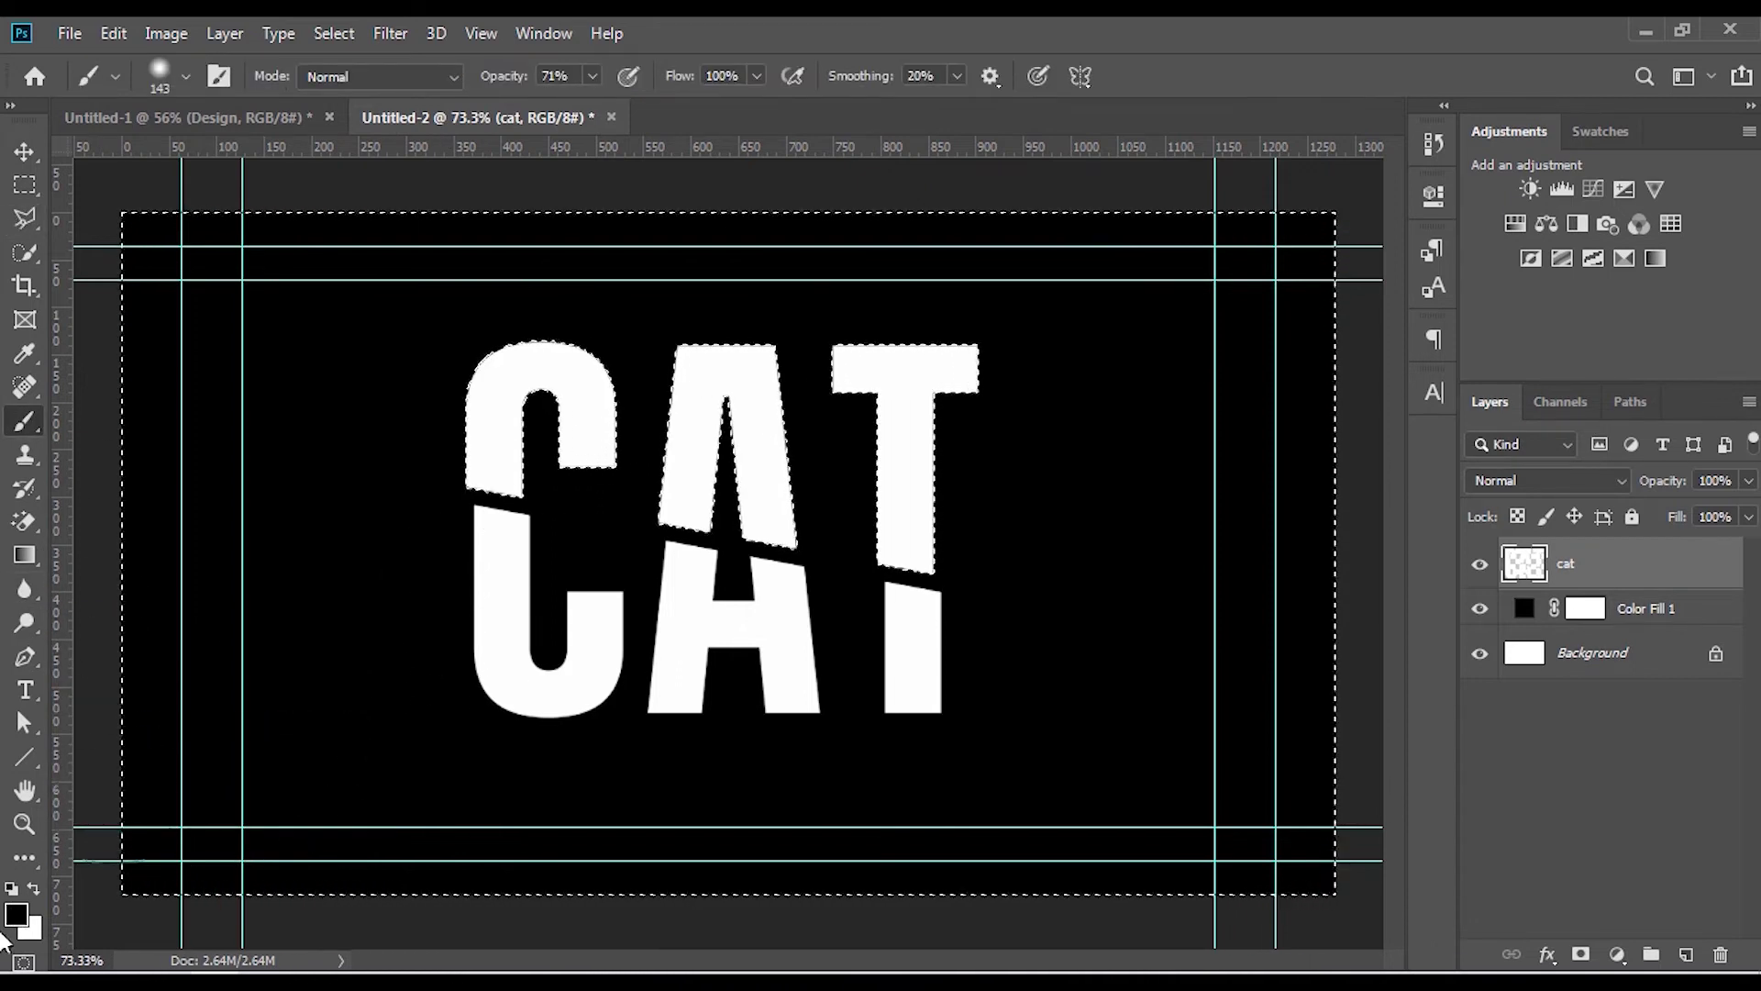
{"action": "mouse_move", "coordinate": [482, 496]}
{"action": "left_mouse_down", "text": "alt"}
{"action": "mouse_move", "coordinate": [515, 495]}
{"action": "mouse_move", "coordinate": [441, 499]}
{"action": "mouse_move", "coordinate": [700, 511]}
{"action": "mouse_move", "coordinate": [905, 548]}
{"action": "mouse_move", "coordinate": [487, 466]}
{"action": "left_mouse_up", "text": "alt"}
{"action": "key", "text": "ctrl+z"}
{"action": "scroll", "coordinate": [459, 674], "scroll_direction": "down", "scroll_amount": 5}
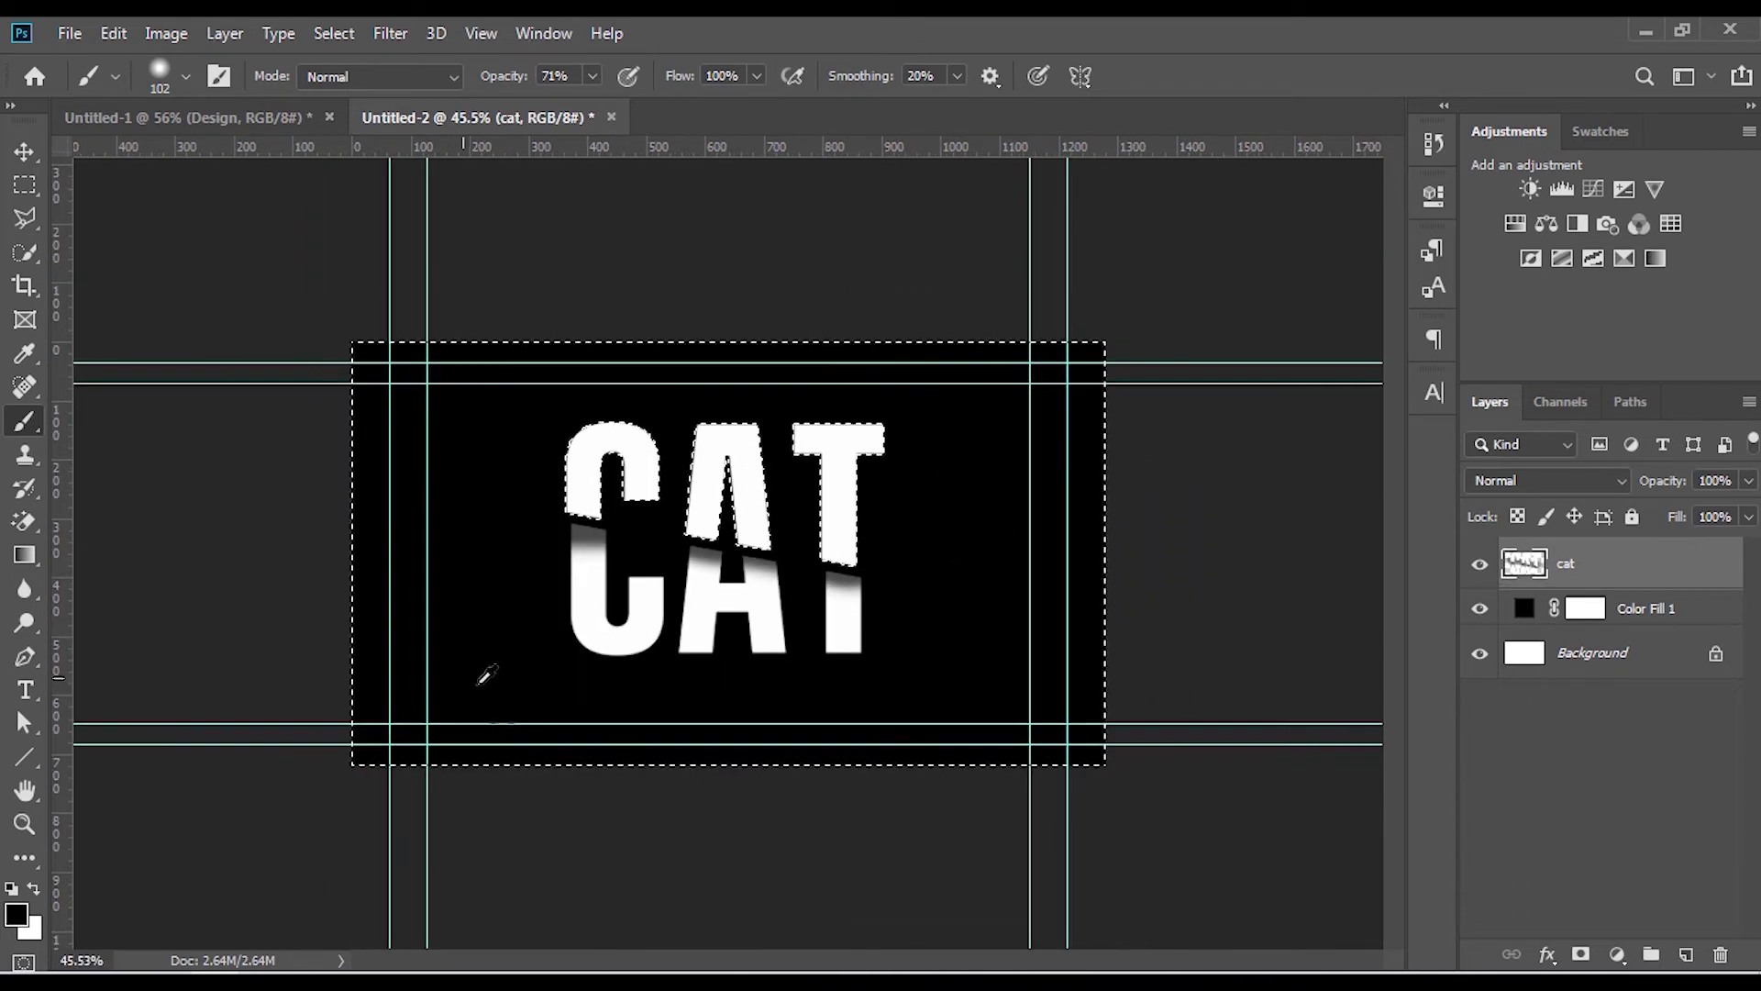
{"action": "key", "text": "ctrl+d"}
{"action": "scroll", "coordinate": [656, 707], "scroll_direction": "down", "scroll_amount": 2}
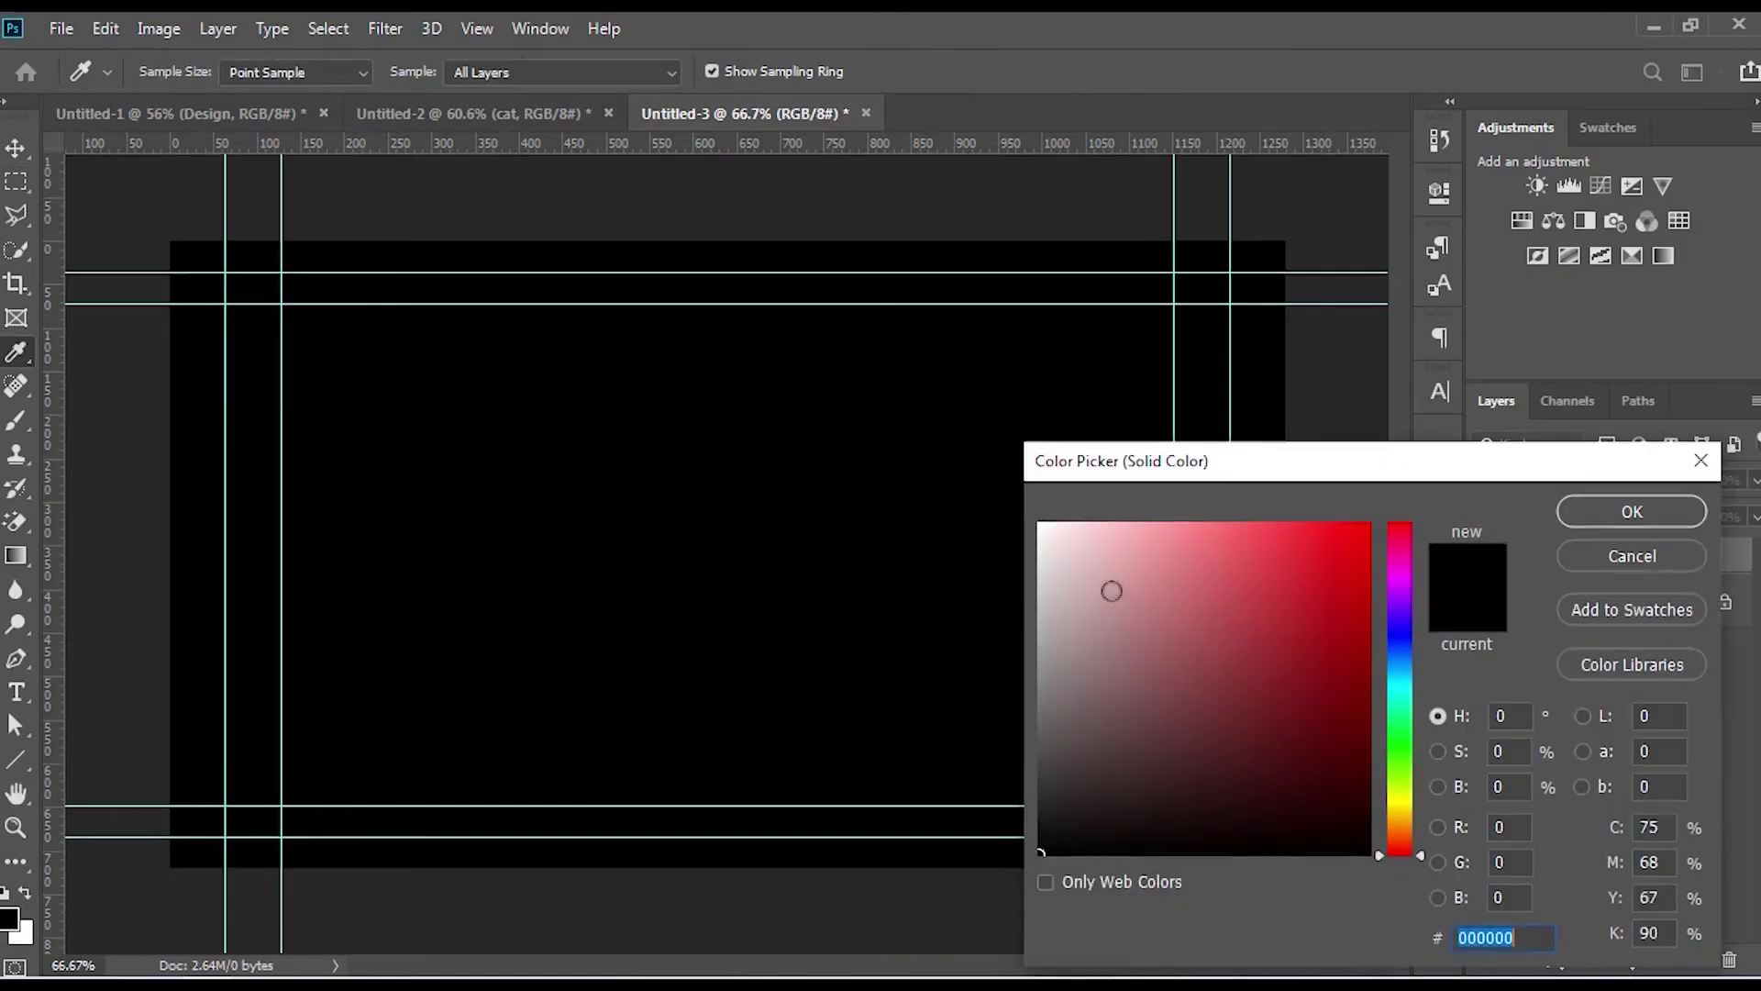
Fill the new canvas with solid colour 000000 and add the white letter G as text
{"action": "left_click", "coordinate": [1587, 514]}
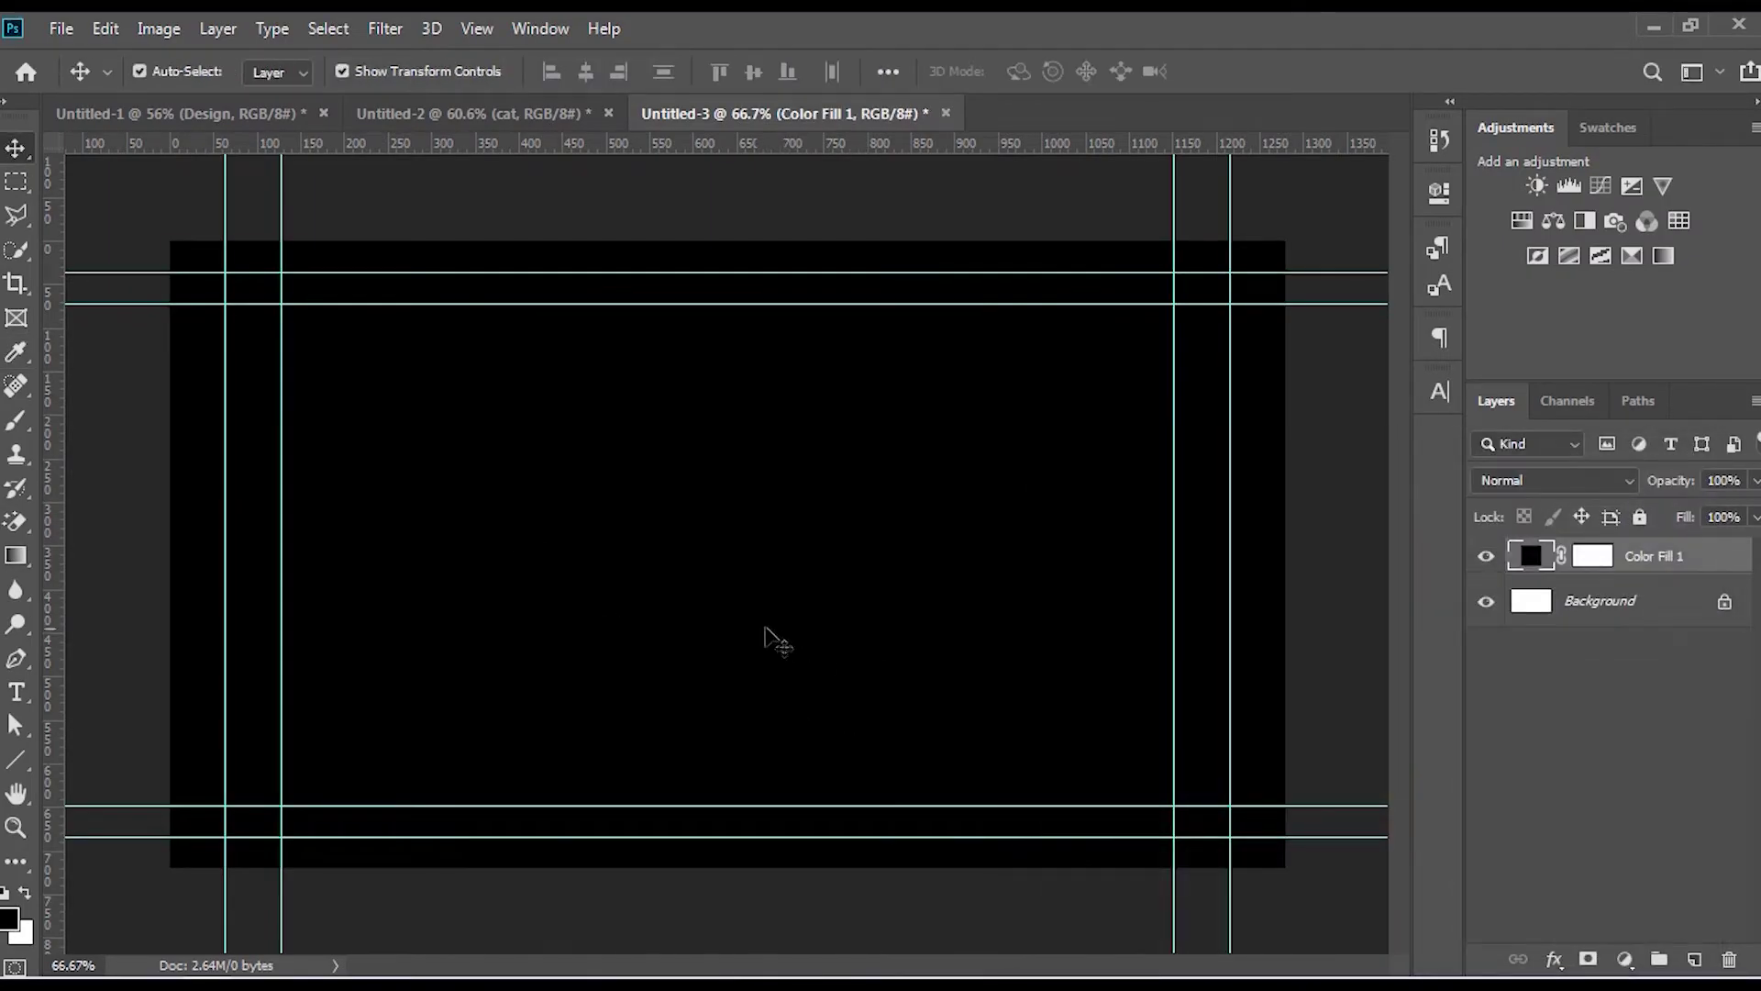
{"action": "key", "text": "t"}
{"action": "left_click", "coordinate": [481, 539]}
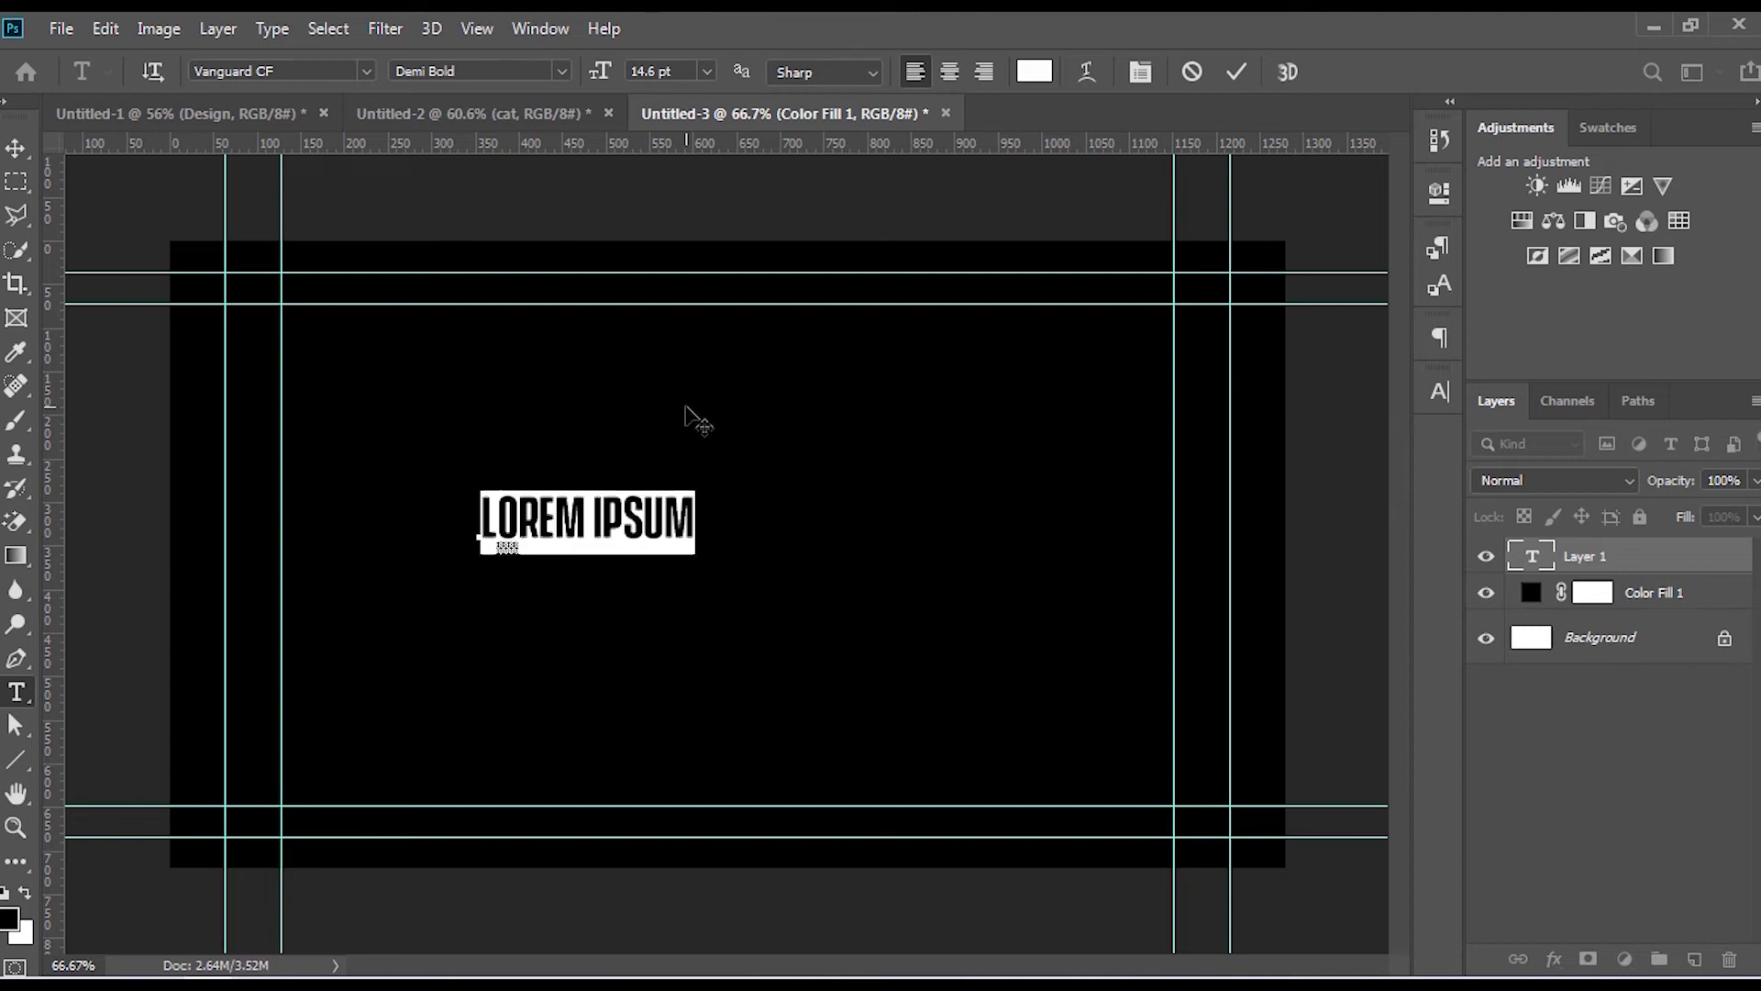
{"action": "type", "text": "G"}
{"action": "left_click", "coordinate": [1237, 72]}
{"action": "key", "text": "v"}
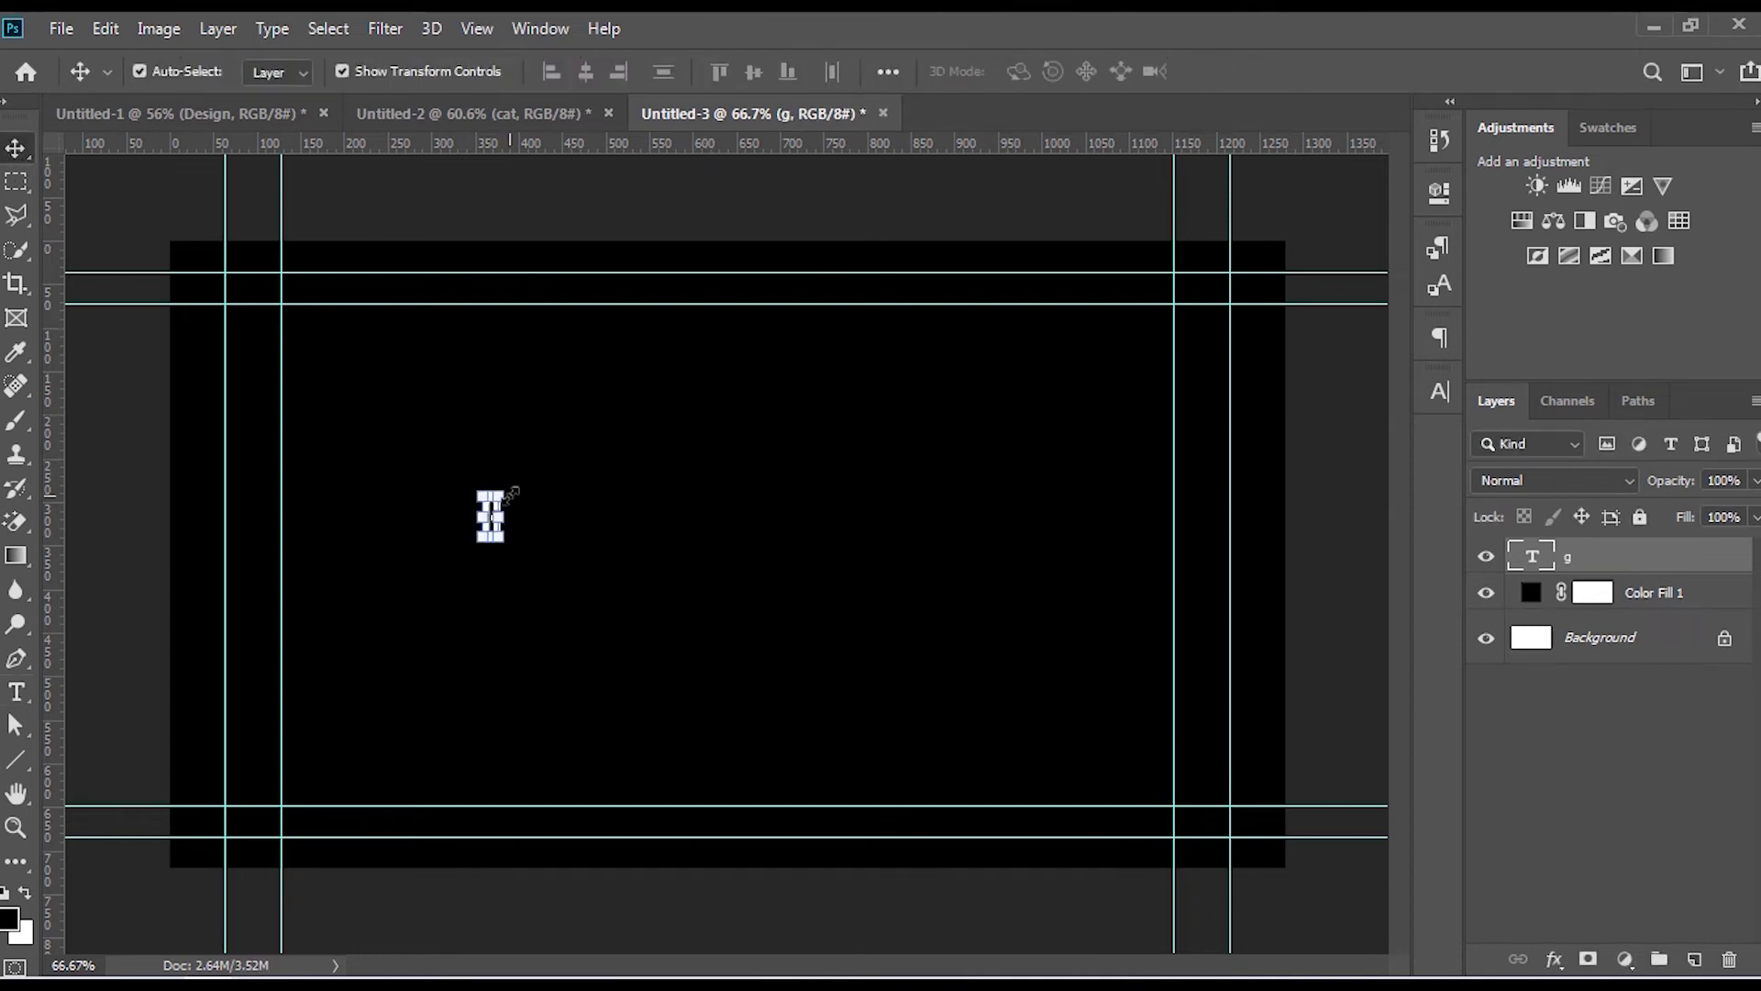
Enlarge the letter G to about 112 pt and position it in the left half of the canvas
{"action": "left_click_drag", "start_coordinate": [503, 496], "coordinate": [736, 349]}
{"action": "left_click_drag", "start_coordinate": [532, 401], "coordinate": [543, 477]}
{"action": "left_click", "coordinate": [1248, 78]}
{"action": "left_click", "coordinate": [1441, 390]}
{"action": "left_click", "coordinate": [1441, 390]}
Add a Multiply drop shadow to the G with opacity 100%, angle 150°, distance 35 px and size 45 px
{"action": "right_click", "coordinate": [1697, 558]}
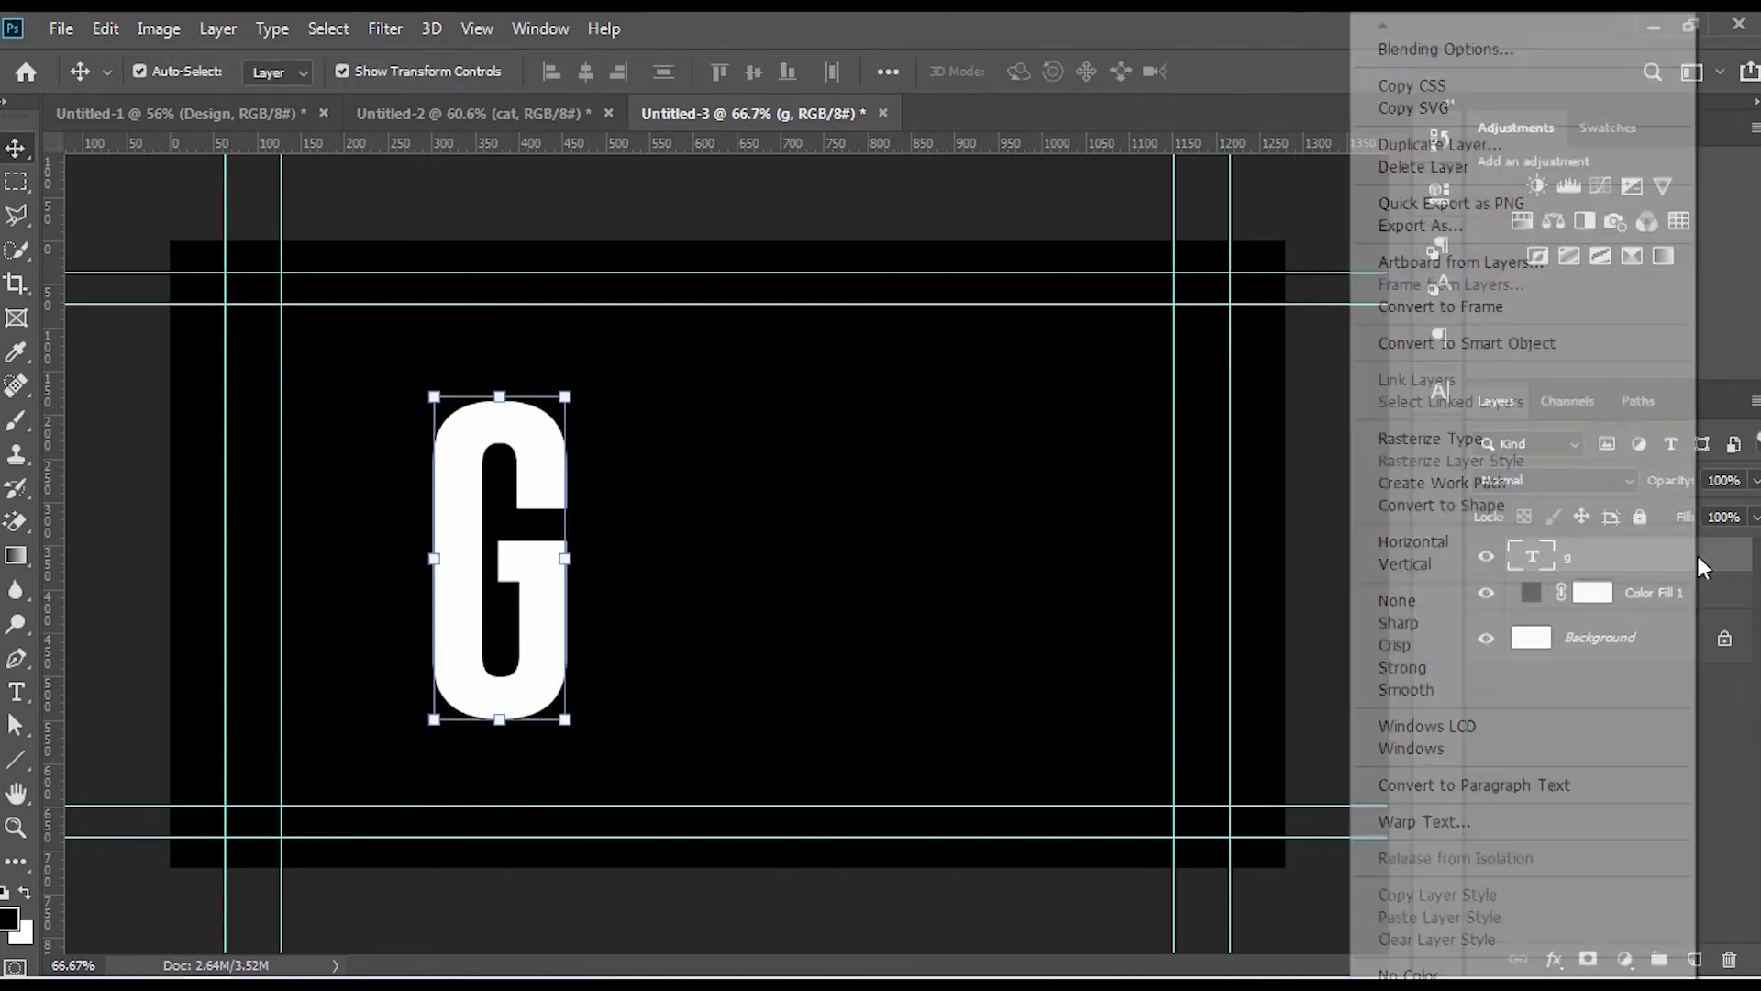
{"action": "left_click", "coordinate": [1403, 48]}
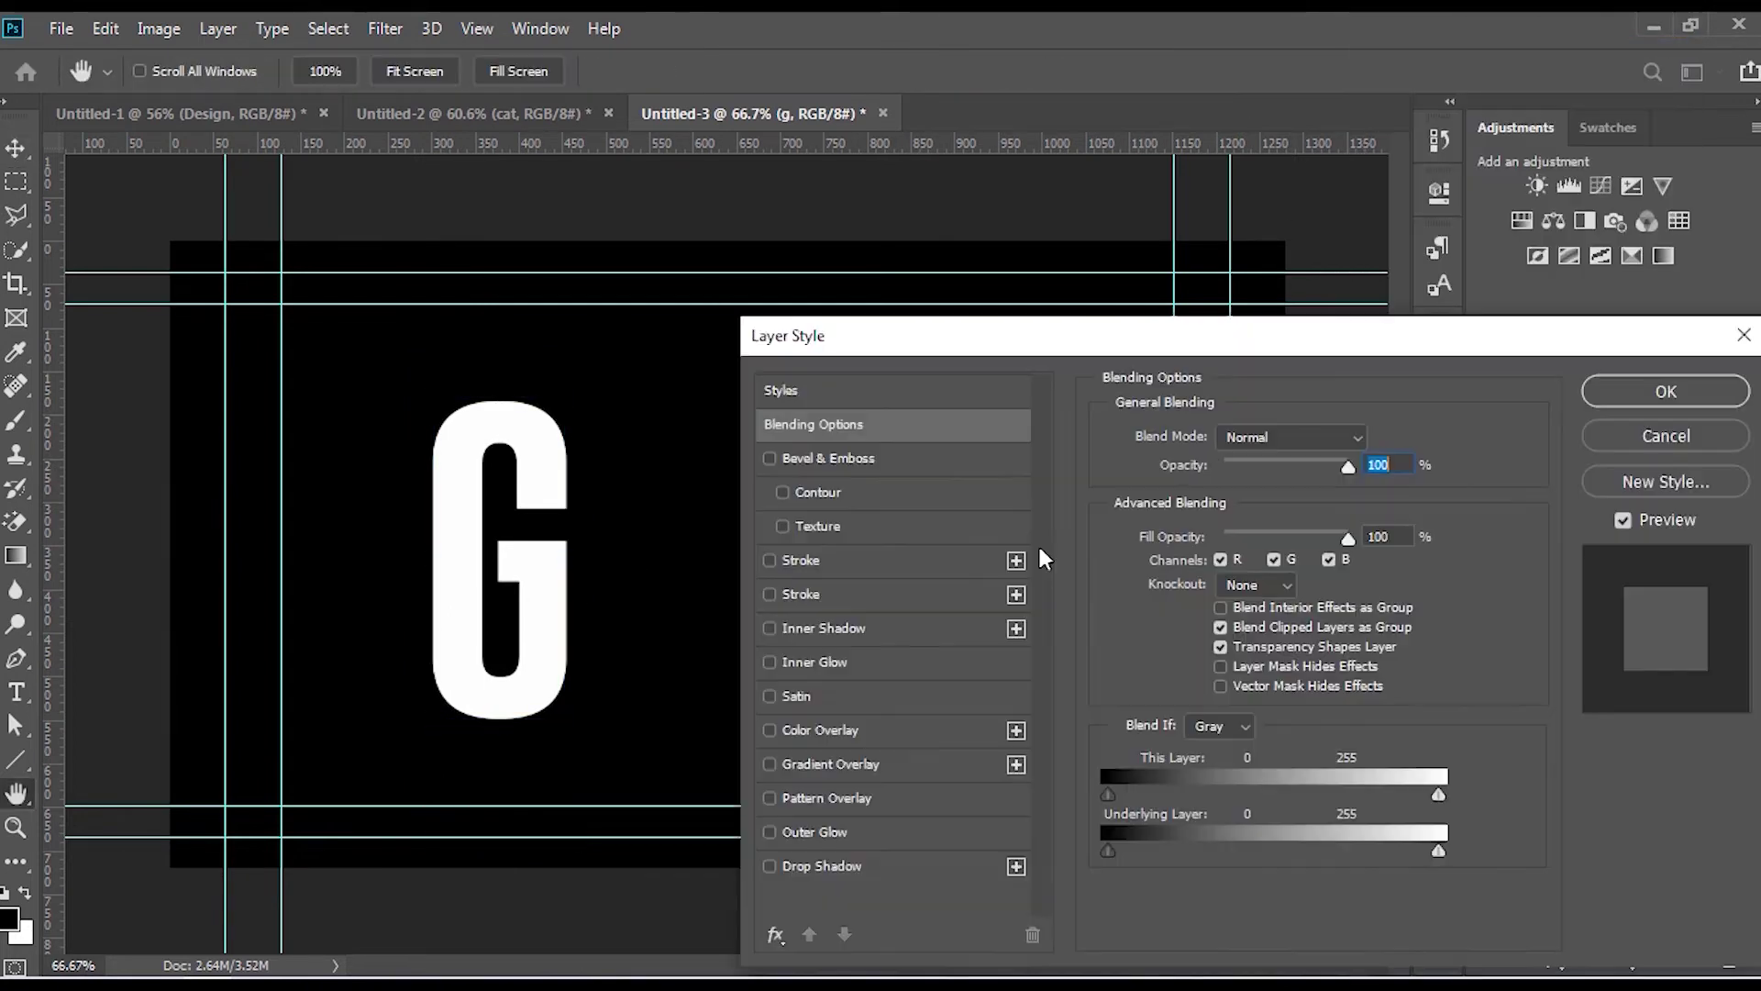
{"action": "left_click", "coordinate": [771, 862]}
{"action": "double_click", "coordinate": [1354, 475]}
{"action": "left_click_drag", "start_coordinate": [1279, 512], "coordinate": [1228, 511]}
{"action": "type", "text": "150"}
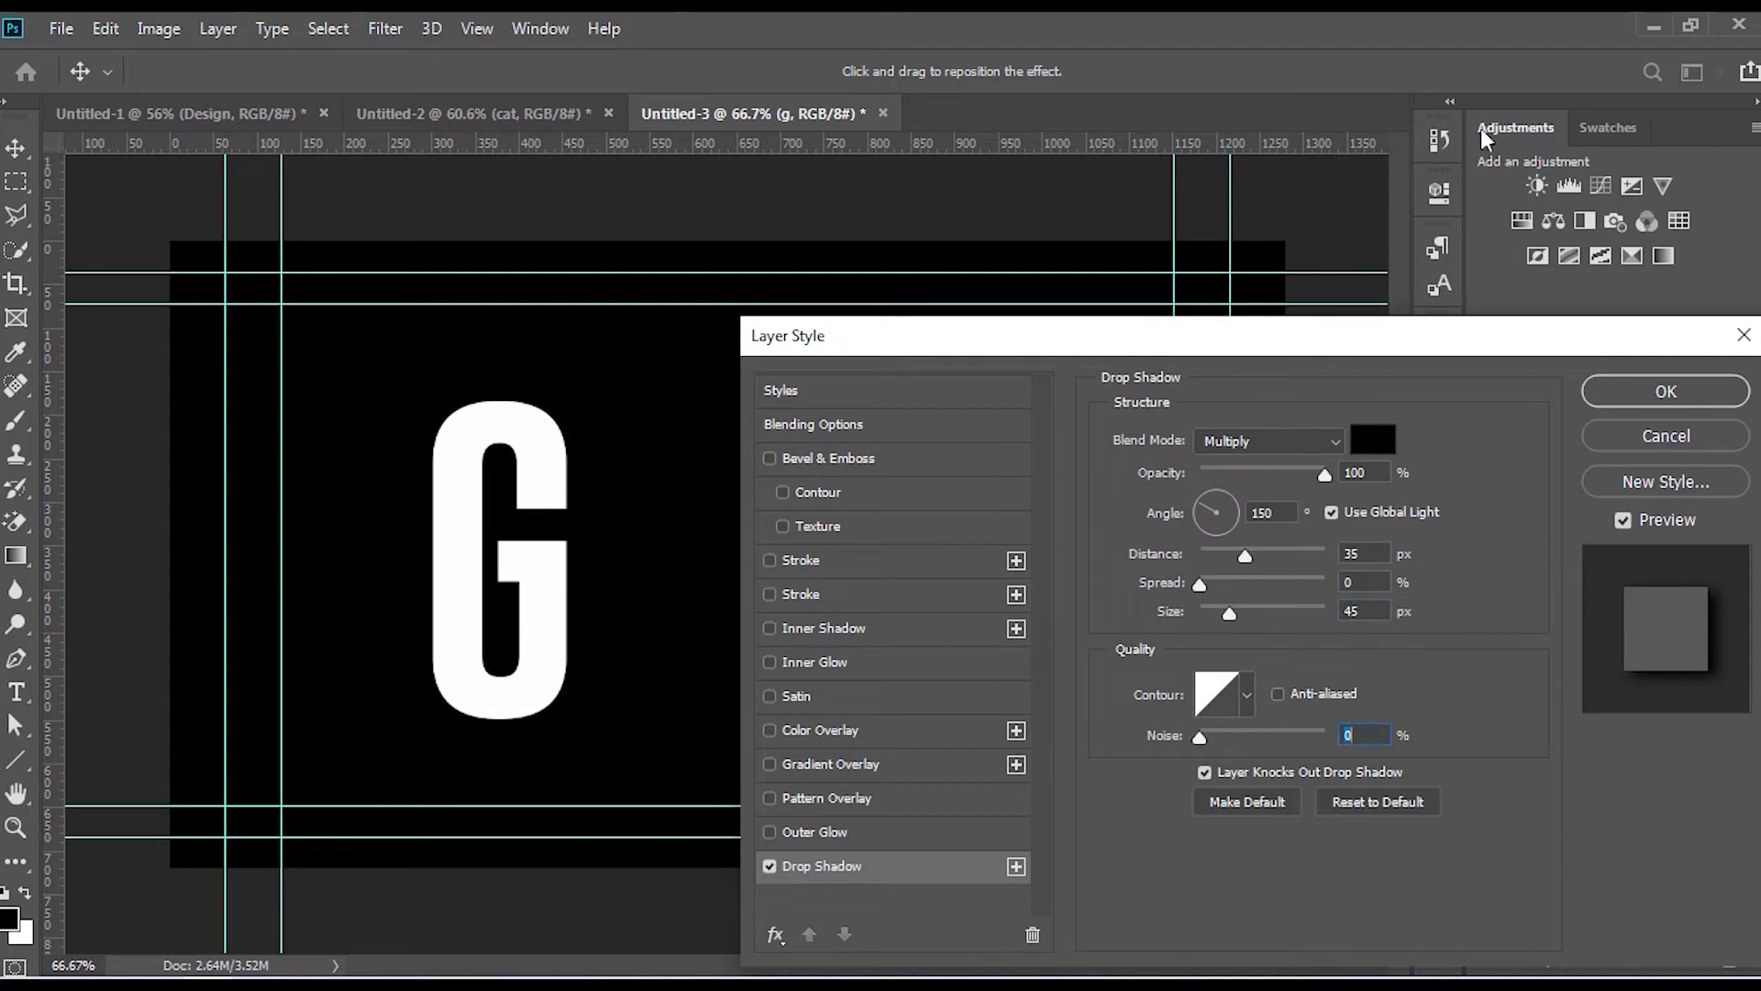
{"action": "left_click", "coordinate": [1682, 387]}
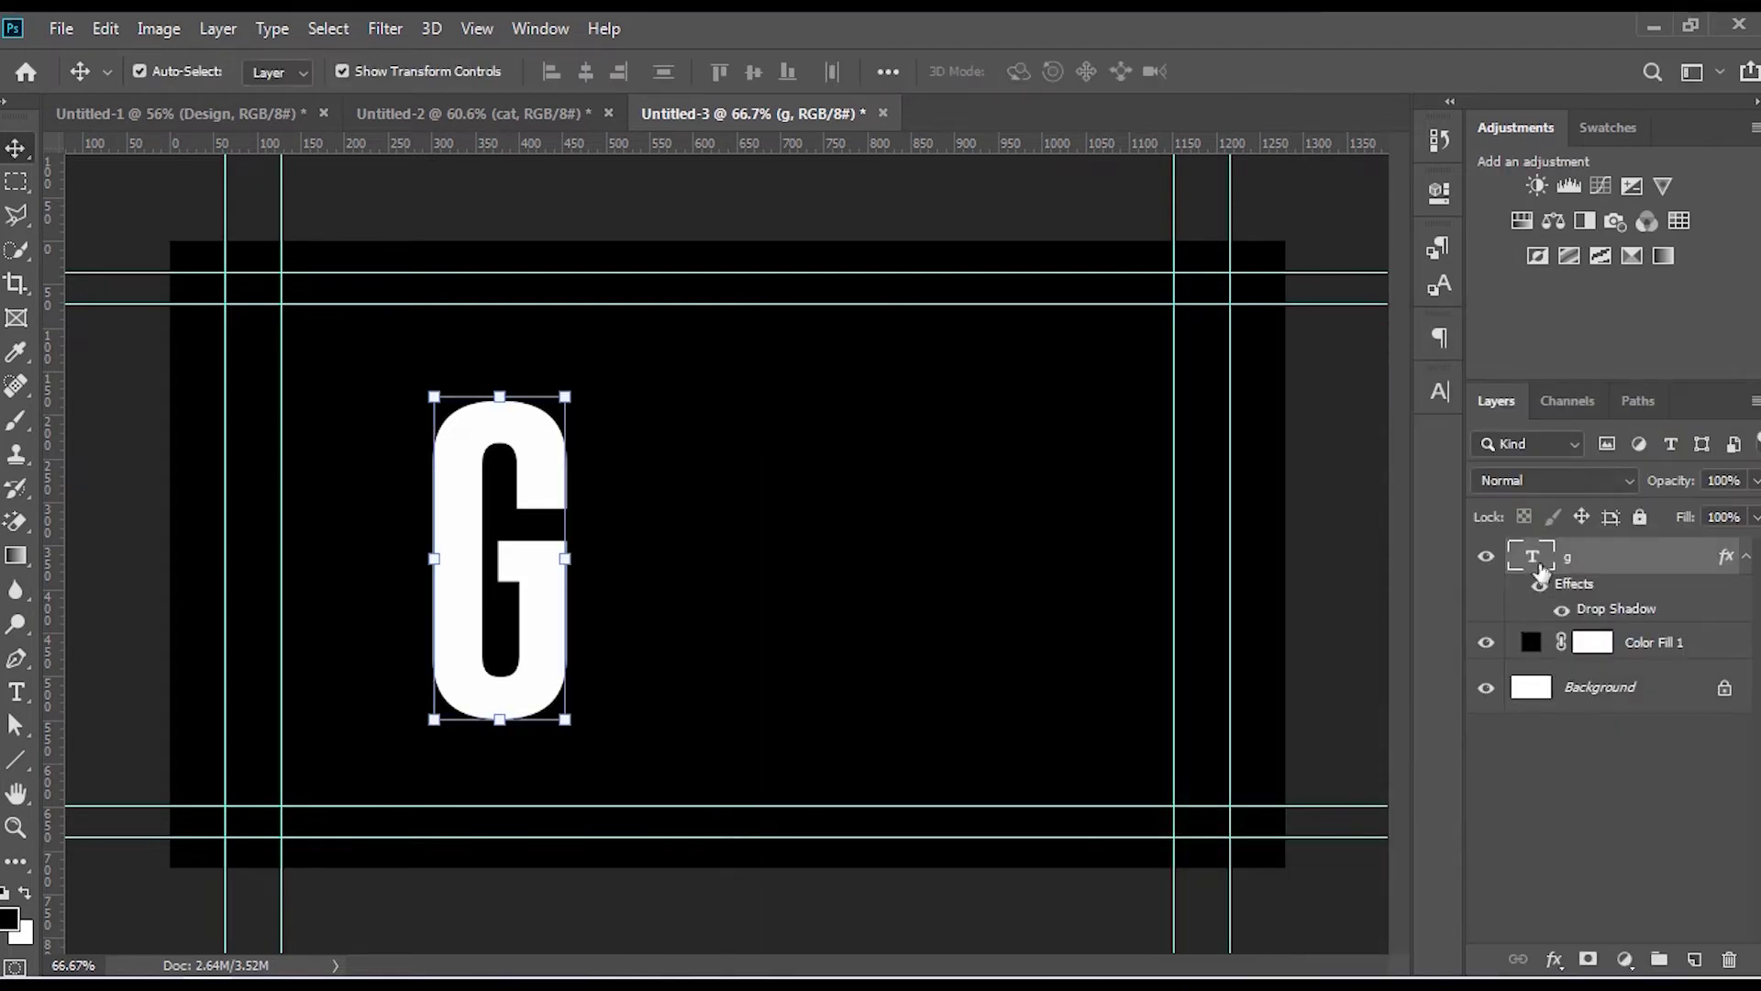
Duplicate the G layer, place the copy beneath the original and move it directly to the right of the G
{"action": "left_click_drag", "start_coordinate": [1538, 562], "coordinate": [1694, 958]}
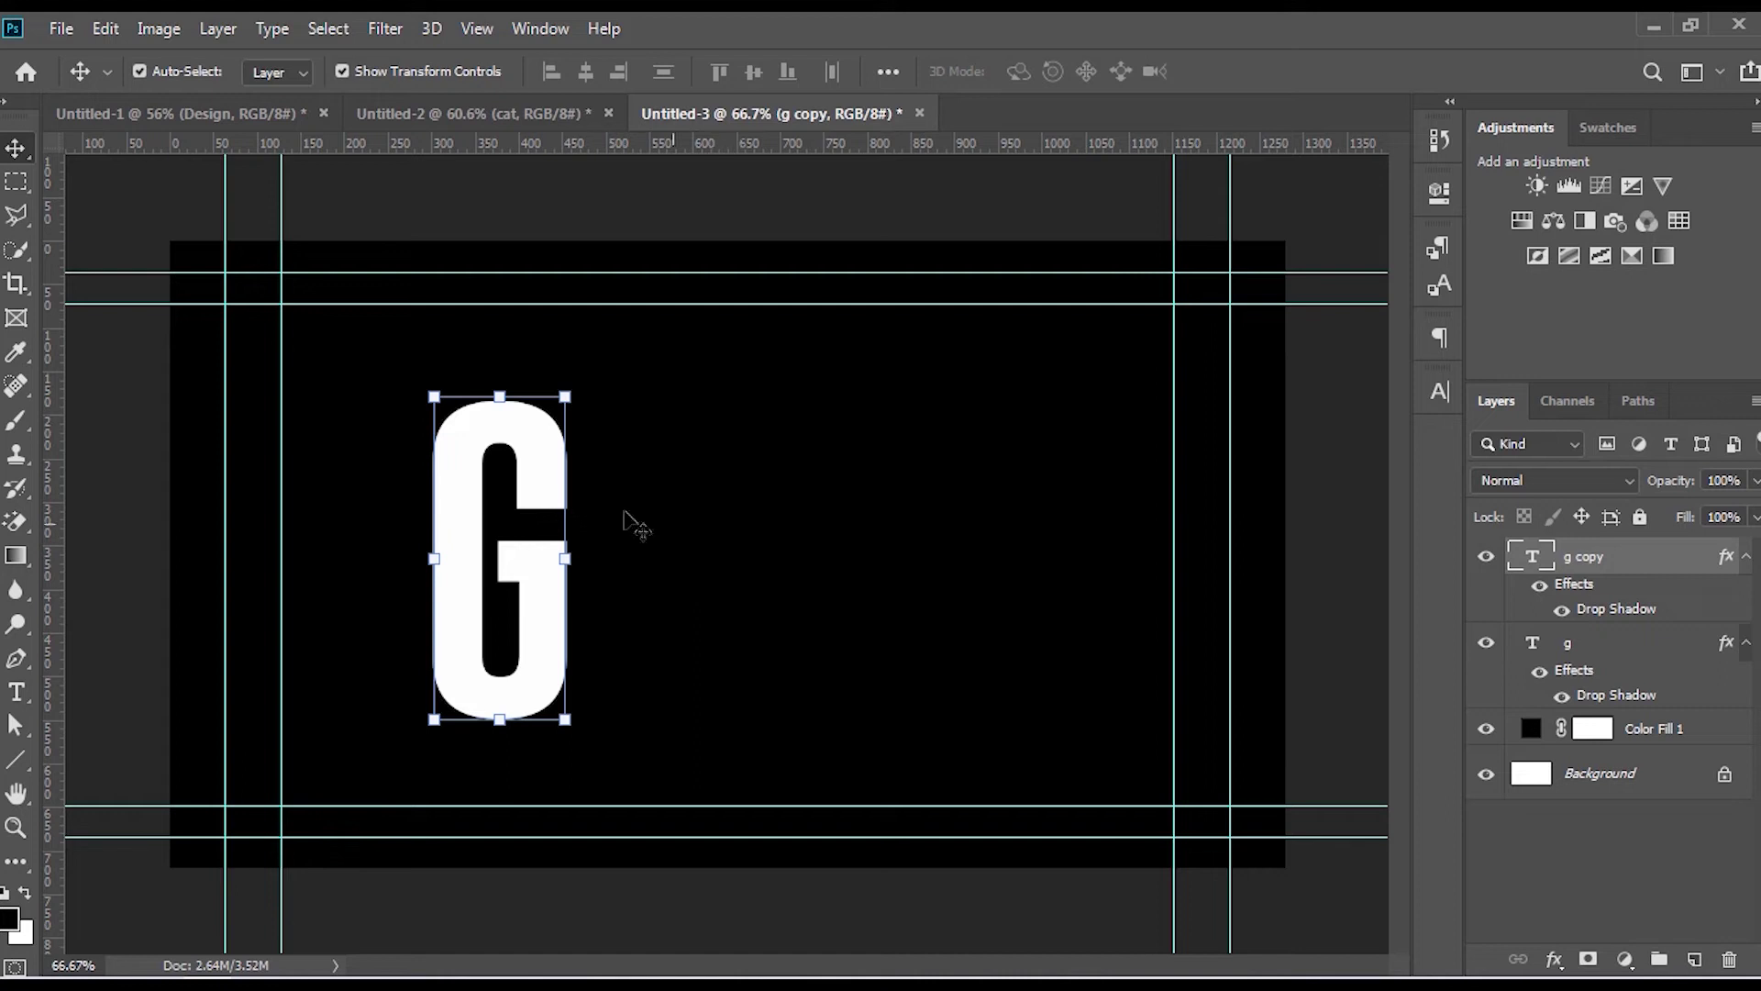
{"action": "left_click_drag", "start_coordinate": [553, 484], "coordinate": [653, 483]}
{"action": "left_click_drag", "start_coordinate": [1541, 564], "coordinate": [1538, 683]}
{"action": "left_click_drag", "start_coordinate": [623, 458], "coordinate": [665, 456]}
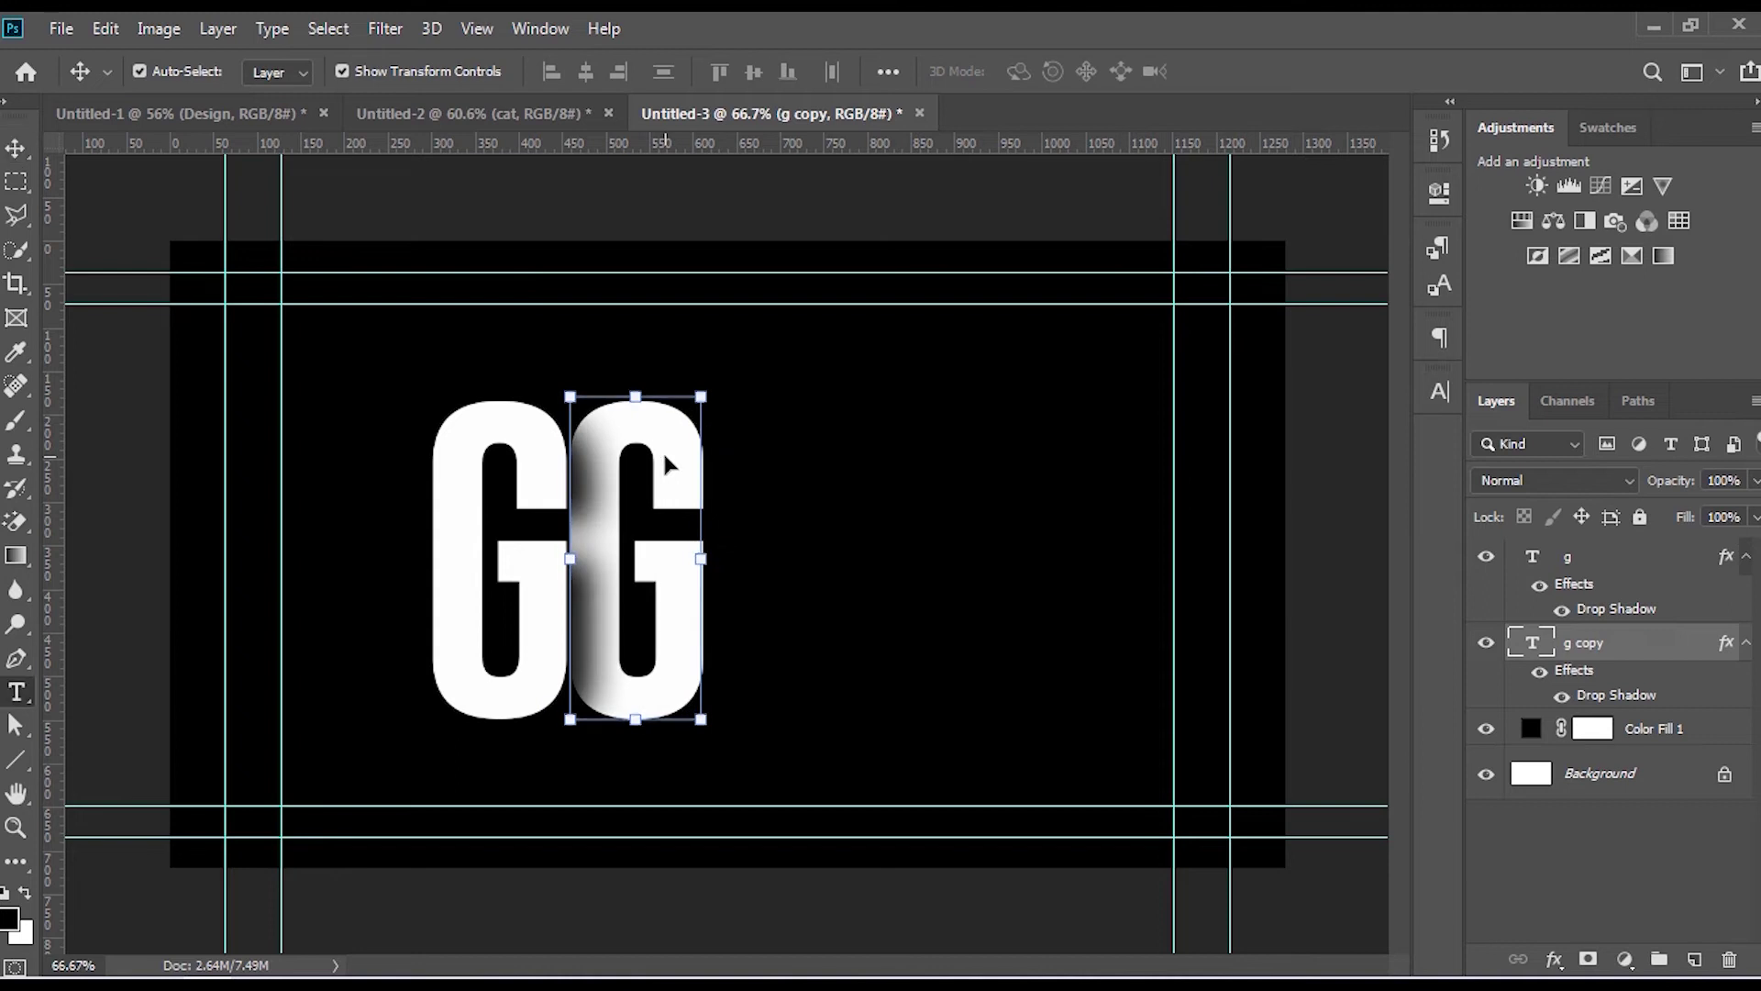
Change the copied second letter to R
{"action": "key", "text": "t"}
{"action": "left_click", "coordinate": [689, 461]}
{"action": "type", "text": "r"}
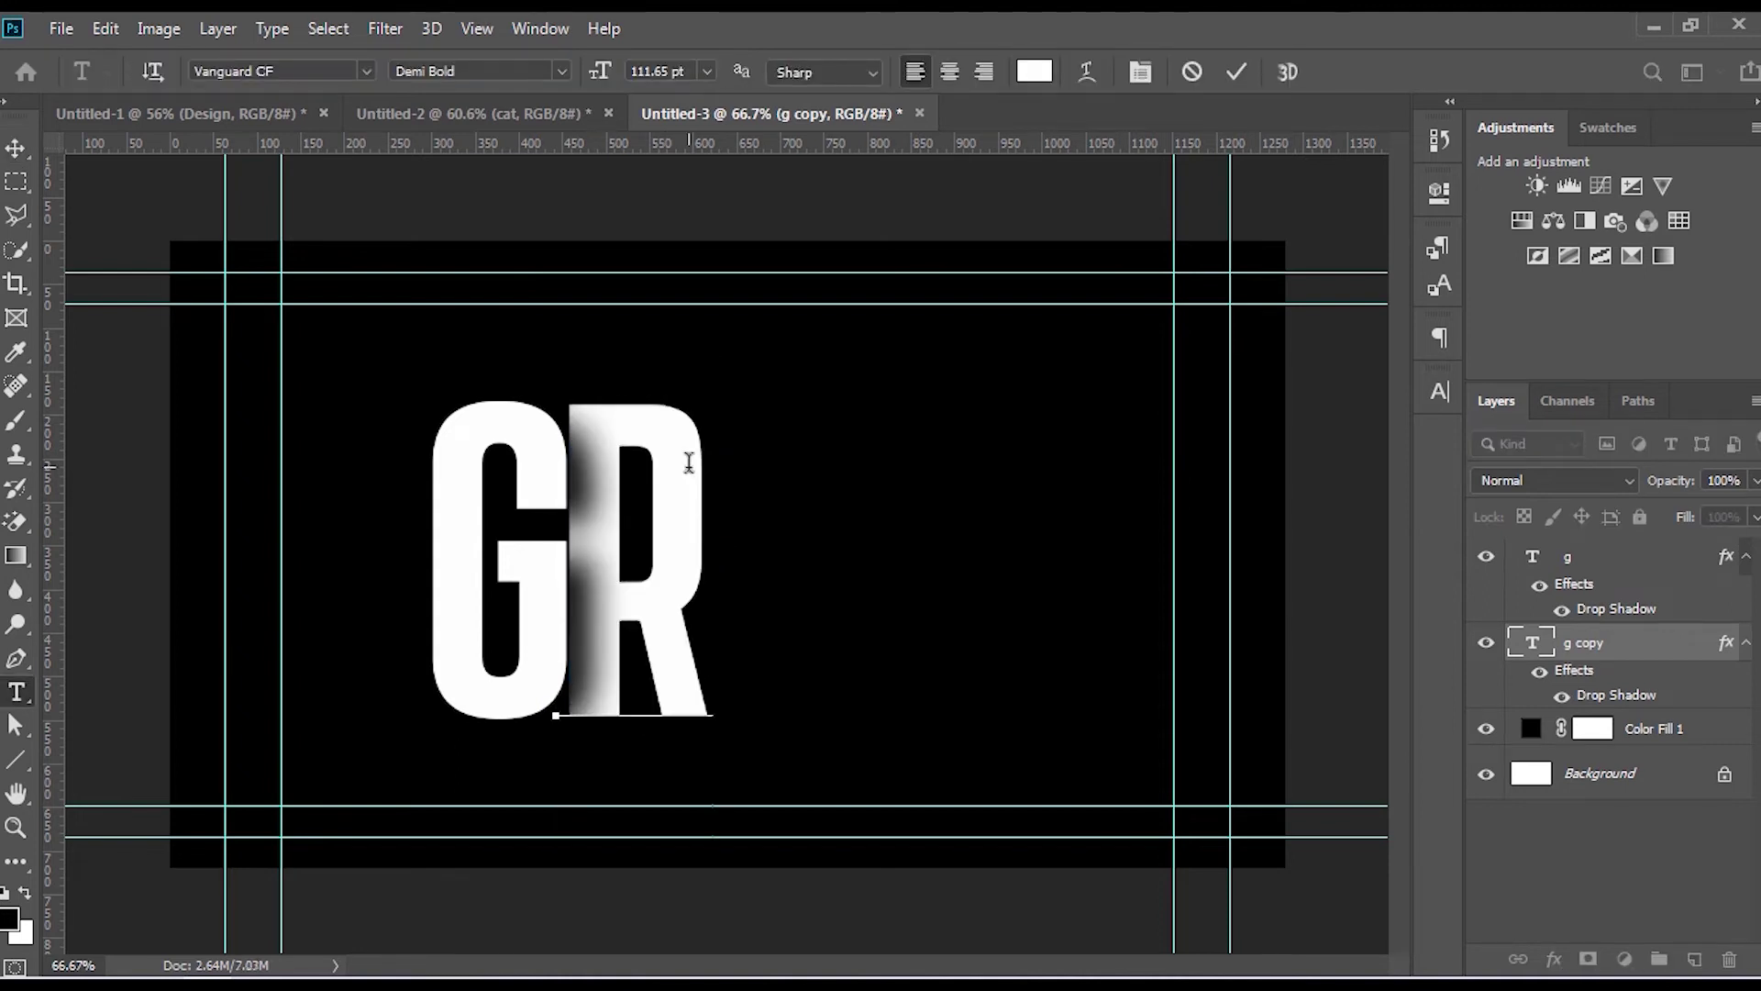
{"action": "left_click", "coordinate": [1240, 70]}
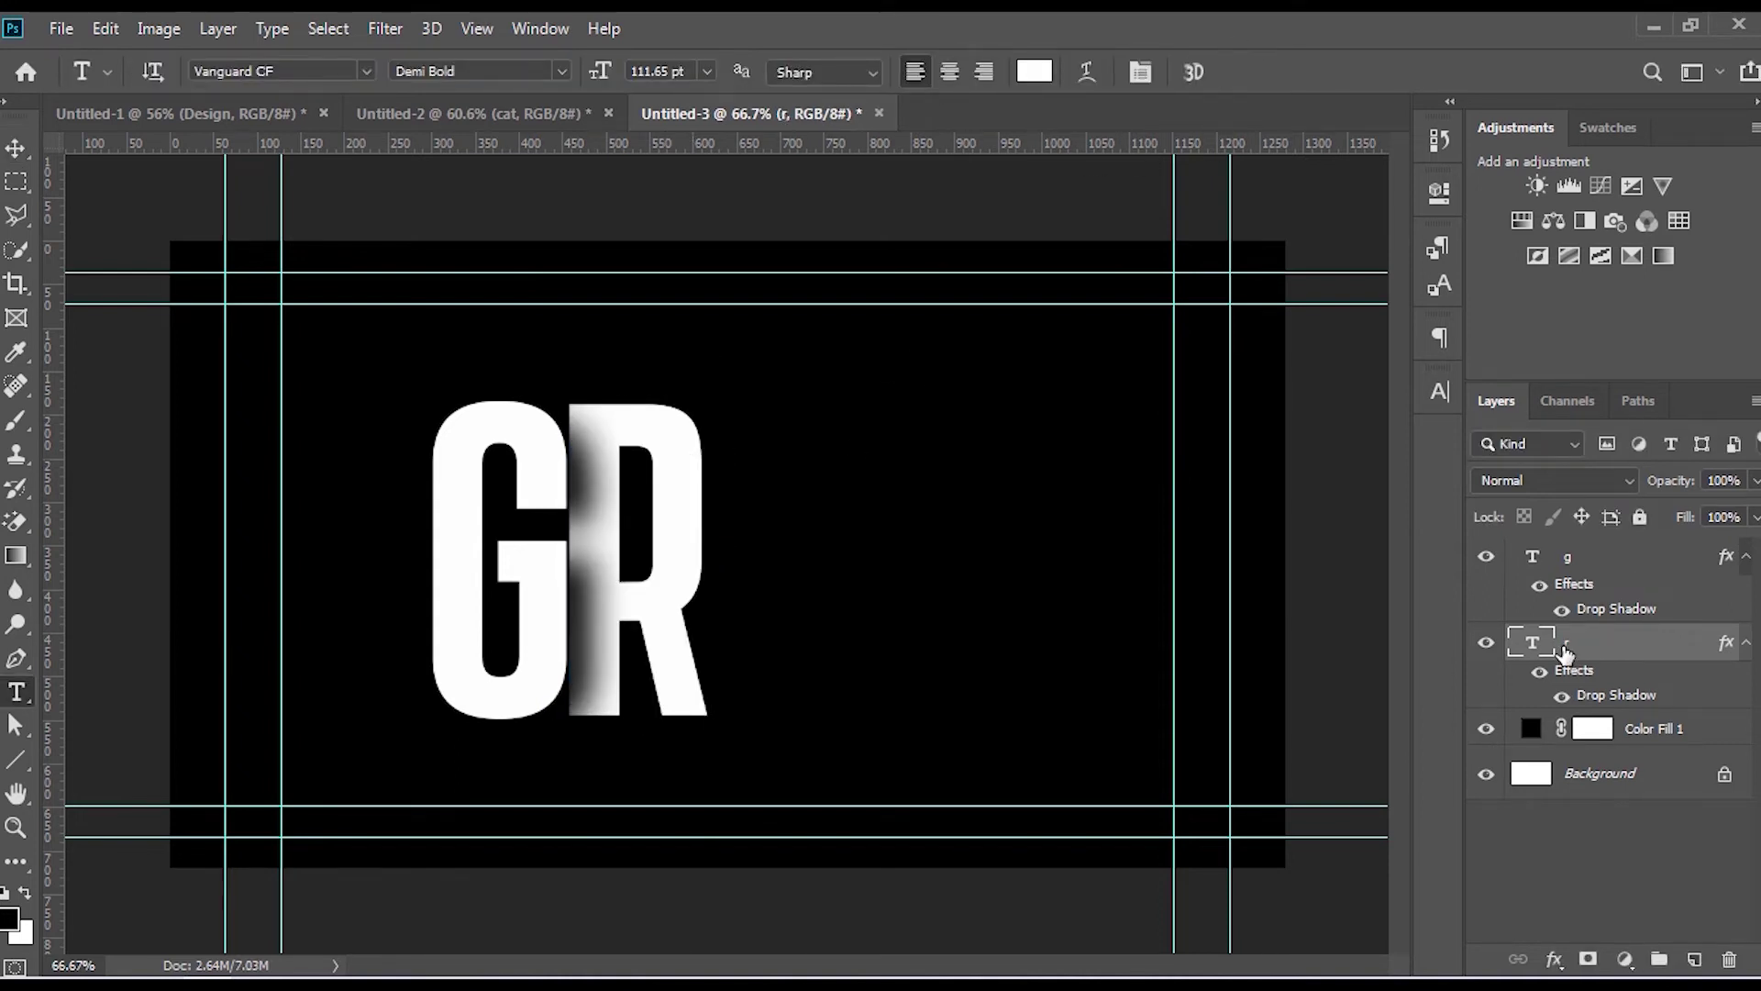
Duplicate the R, place the copies in a row to its right and change the third letter to E
{"action": "key", "text": "ctrl+j"}
{"action": "left_click", "coordinate": [1537, 736]}
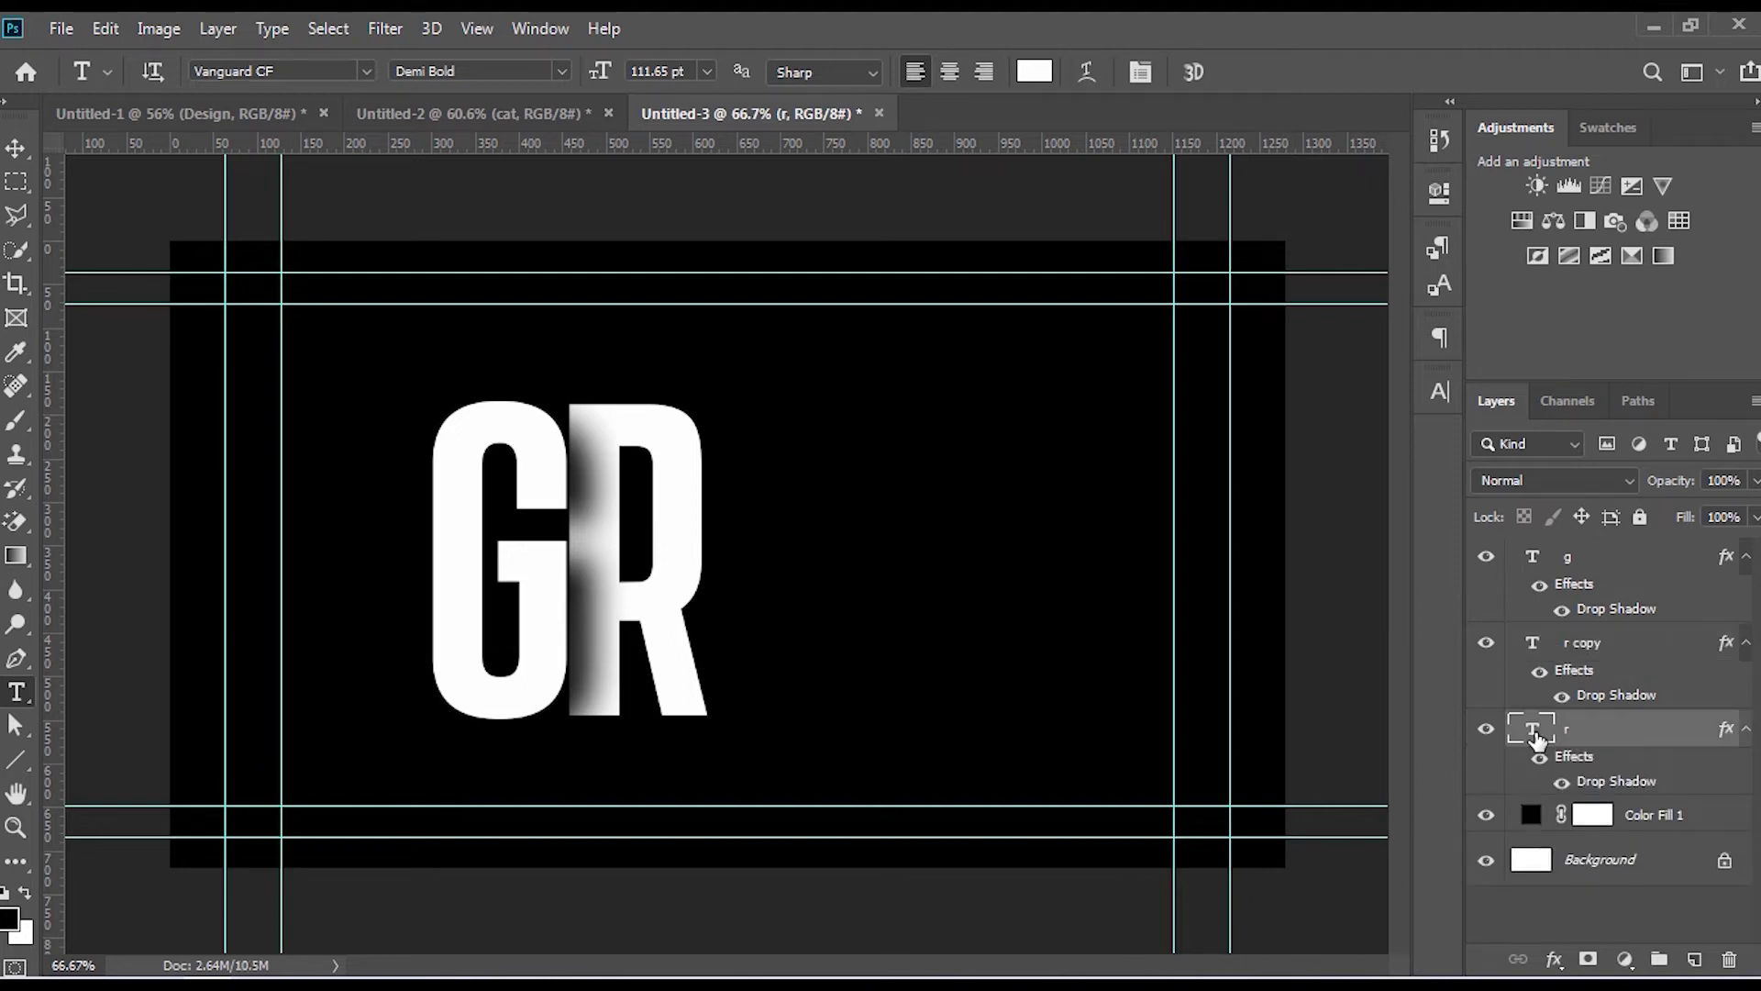
{"action": "left_click", "coordinate": [16, 149]}
{"action": "left_click_drag", "start_coordinate": [661, 453], "coordinate": [975, 447]}
{"action": "double_click", "coordinate": [808, 468]}
{"action": "type", "text": "e"}
{"action": "left_click", "coordinate": [1233, 76]}
Change the remaining letter copies to A and T to complete the word GREAT
{"action": "double_click", "coordinate": [864, 422]}
{"action": "type", "text": "a"}
{"action": "left_click", "coordinate": [1233, 76]}
{"action": "double_click", "coordinate": [975, 446]}
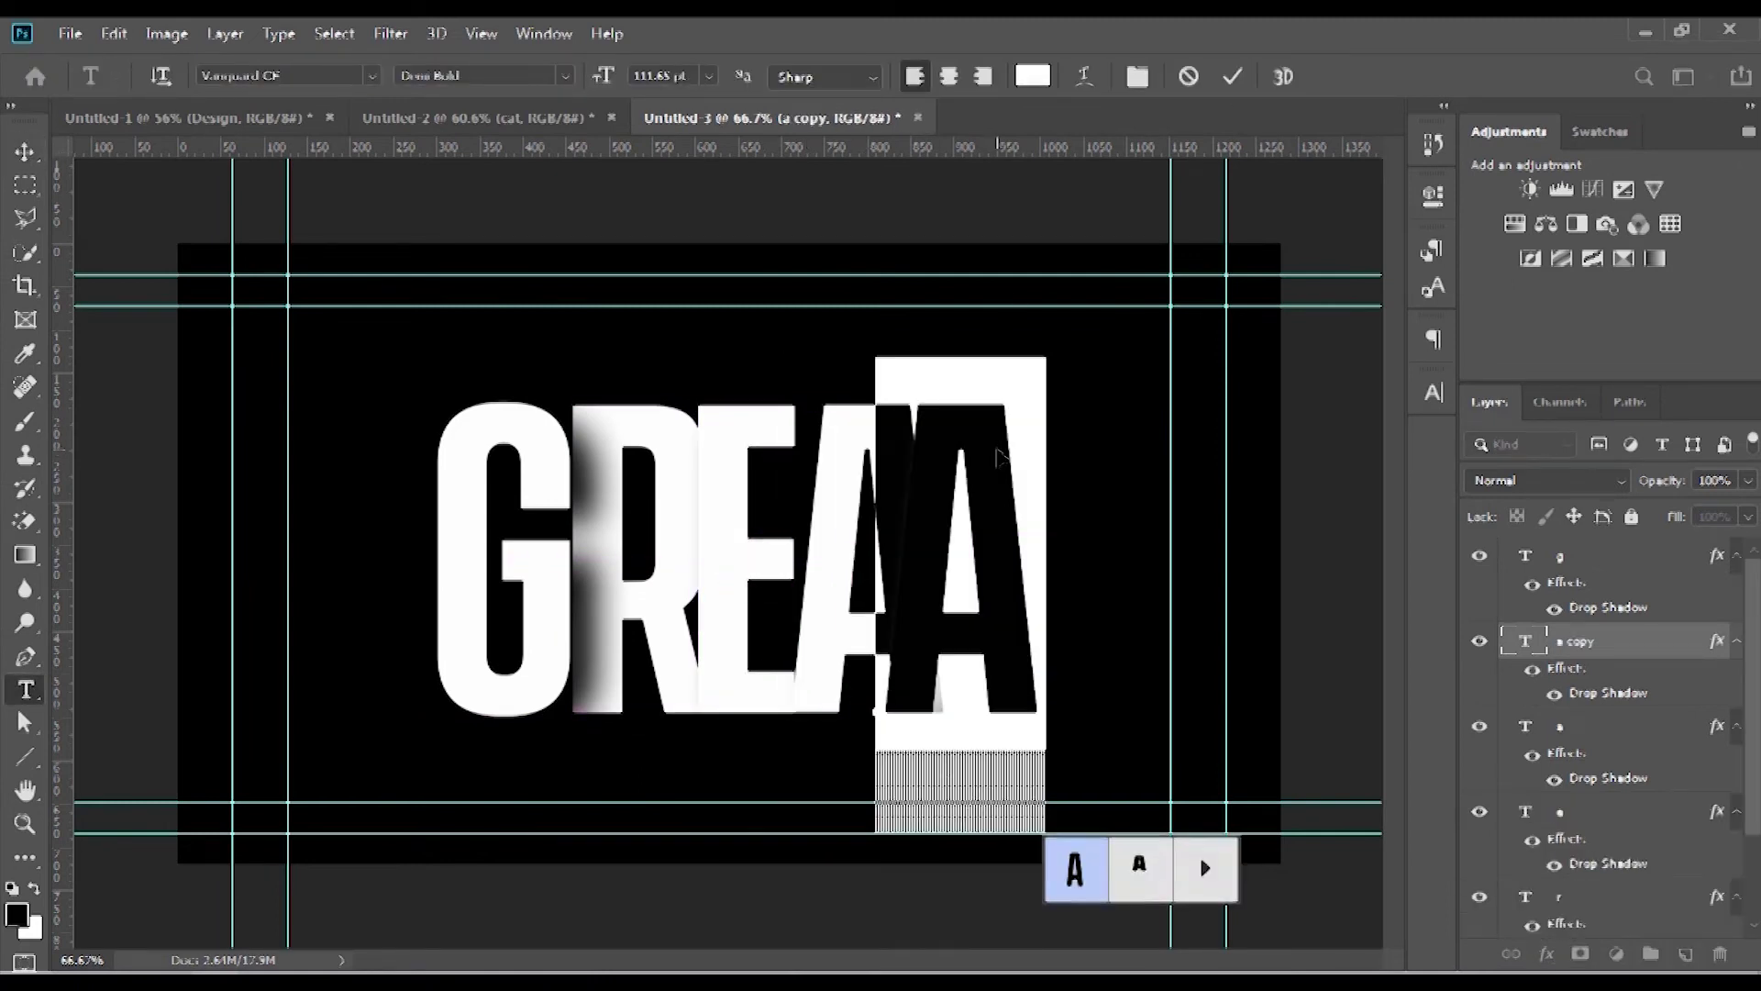
{"action": "left_click", "coordinate": [1232, 76]}
{"action": "double_click", "coordinate": [990, 458]}
{"action": "type", "text": "t"}
{"action": "left_click", "coordinate": [1233, 76]}
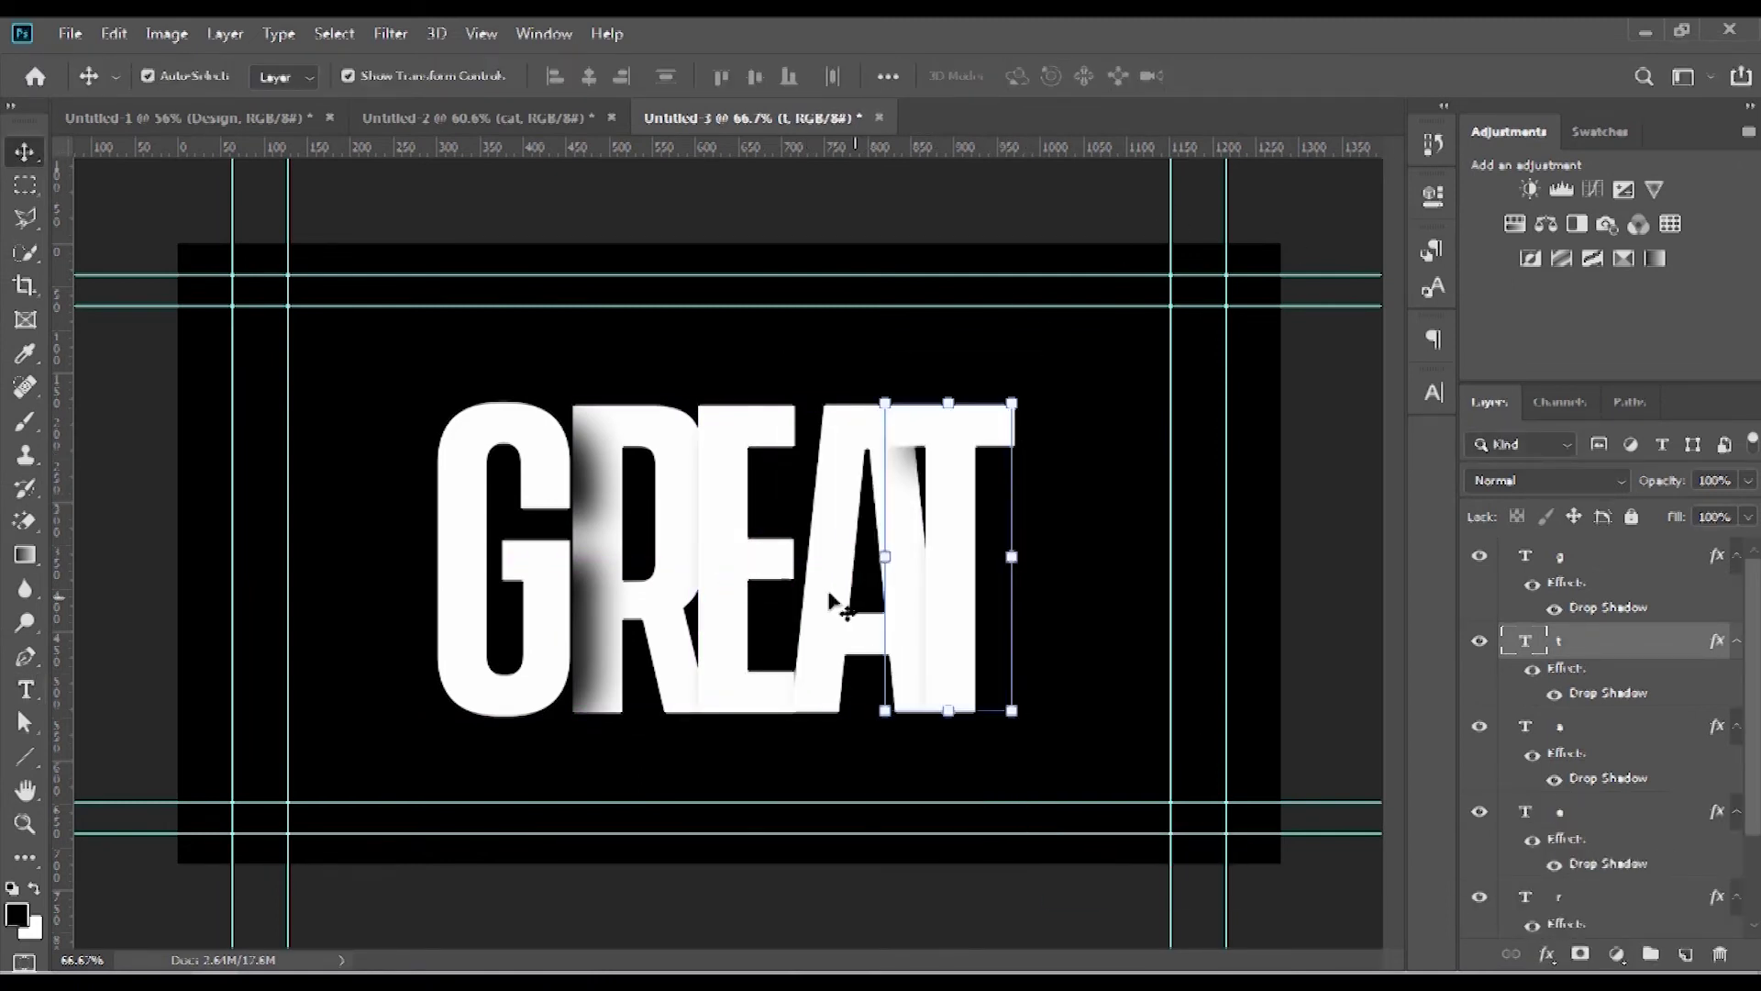
Send the E, A and T layers backward so the R shades the E and the A shades the T
{"action": "left_click", "coordinate": [647, 592]}
{"action": "left_click", "coordinate": [755, 559]}
{"action": "key", "text": "ctrl+["}
{"action": "left_click", "coordinate": [837, 504]}
{"action": "key", "text": "ctrl+["}
{"action": "left_click", "coordinate": [989, 428]}
{"action": "key", "text": "ctrl+["}
{"action": "key", "text": "ctrl+["}
{"action": "key", "text": "ctrl+["}
Nudge the letter E to the right, away from the R
{"action": "left_click", "coordinate": [684, 475]}
{"action": "left_click", "coordinate": [744, 471]}
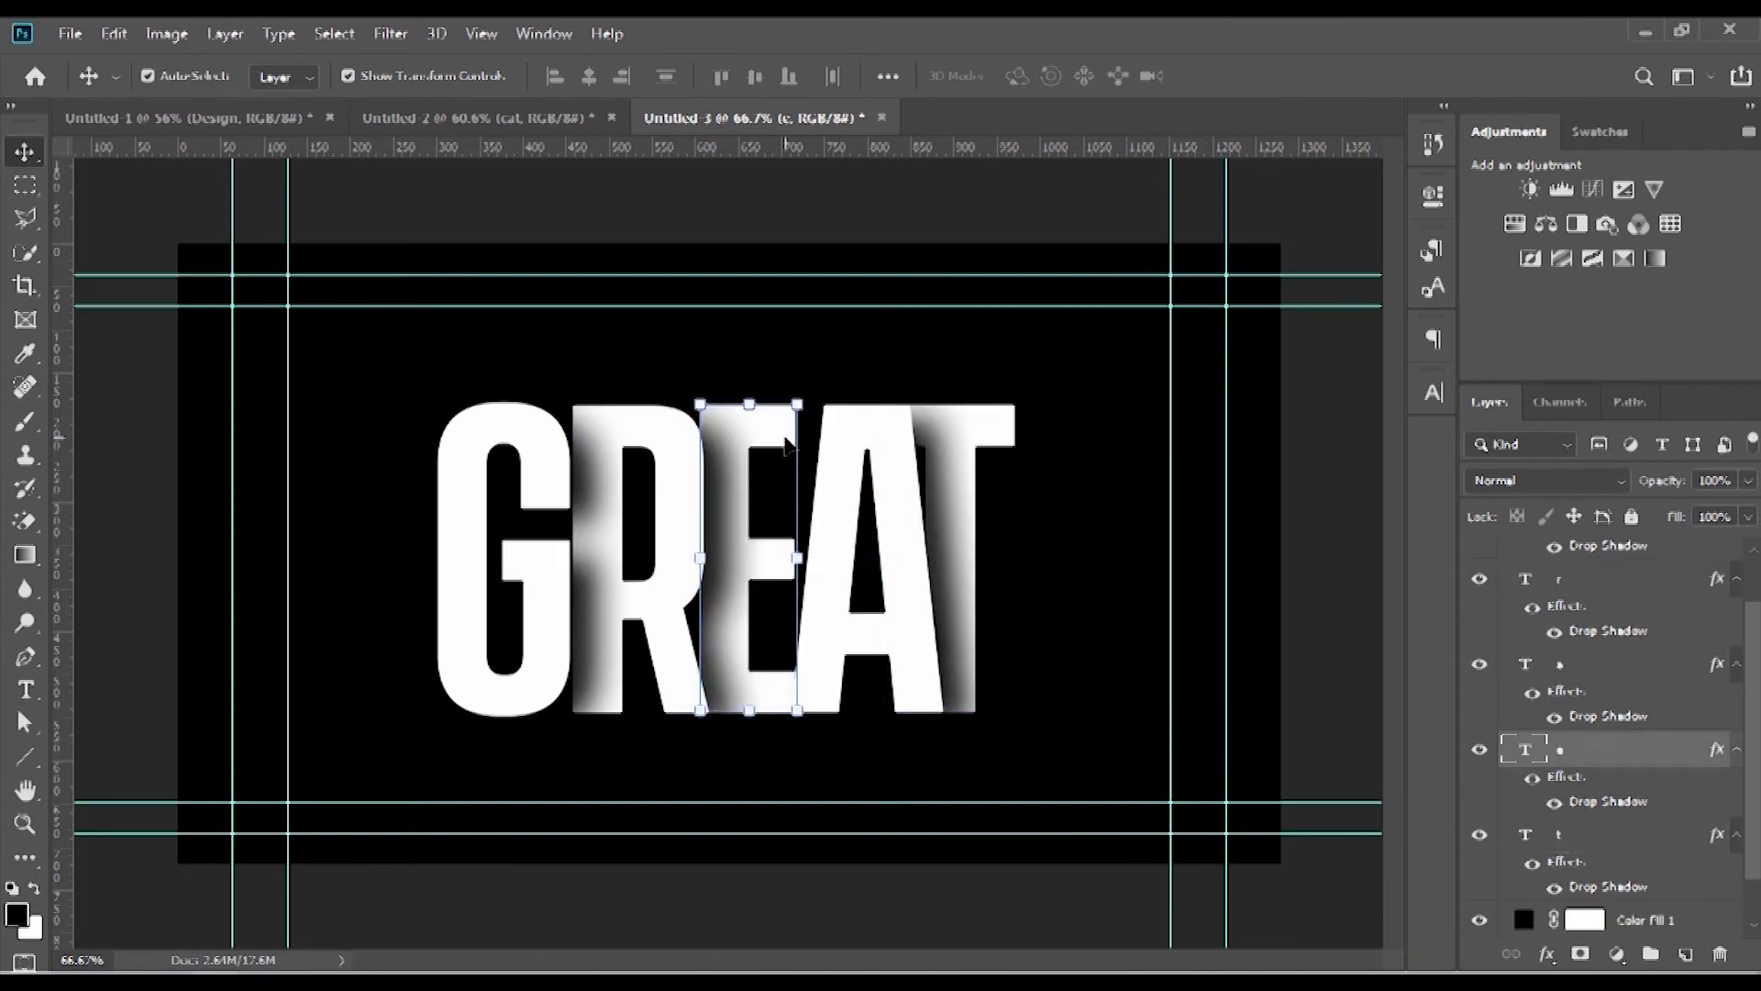
{"action": "key", "text": "Right"}
{"action": "key", "text": "Right"}
{"action": "key", "text": "Right"}
{"action": "key", "text": "Right"}
{"action": "key", "text": "Right"}
{"action": "key", "text": "Right"}
{"action": "key", "text": "Right"}
{"action": "key", "text": "Right"}
{"action": "key", "text": "Right"}
{"action": "key", "text": "Right"}
Send the letter A one layer down beneath the E and nudge it to the right
{"action": "left_click", "coordinate": [877, 450]}
{"action": "key", "text": "ctrl+["}
{"action": "key", "text": "Right"}
{"action": "key", "text": "Right"}
{"action": "key", "text": "Right"}
{"action": "key", "text": "shift+Right"}
Nudge the letter T to the right of the A and select all the letters of the word
{"action": "left_click", "coordinate": [1002, 422]}
{"action": "key", "text": "shift+Right"}
{"action": "key", "text": "shift+Right"}
{"action": "key", "text": "shift+Right"}
{"action": "key", "text": "shift+Right"}
{"action": "key", "text": "shift+Right"}
{"action": "key", "text": "shift+Right"}
{"action": "left_click", "coordinate": [1105, 469]}
{"action": "left_click_drag", "start_coordinate": [439, 389], "coordinate": [1004, 693]}
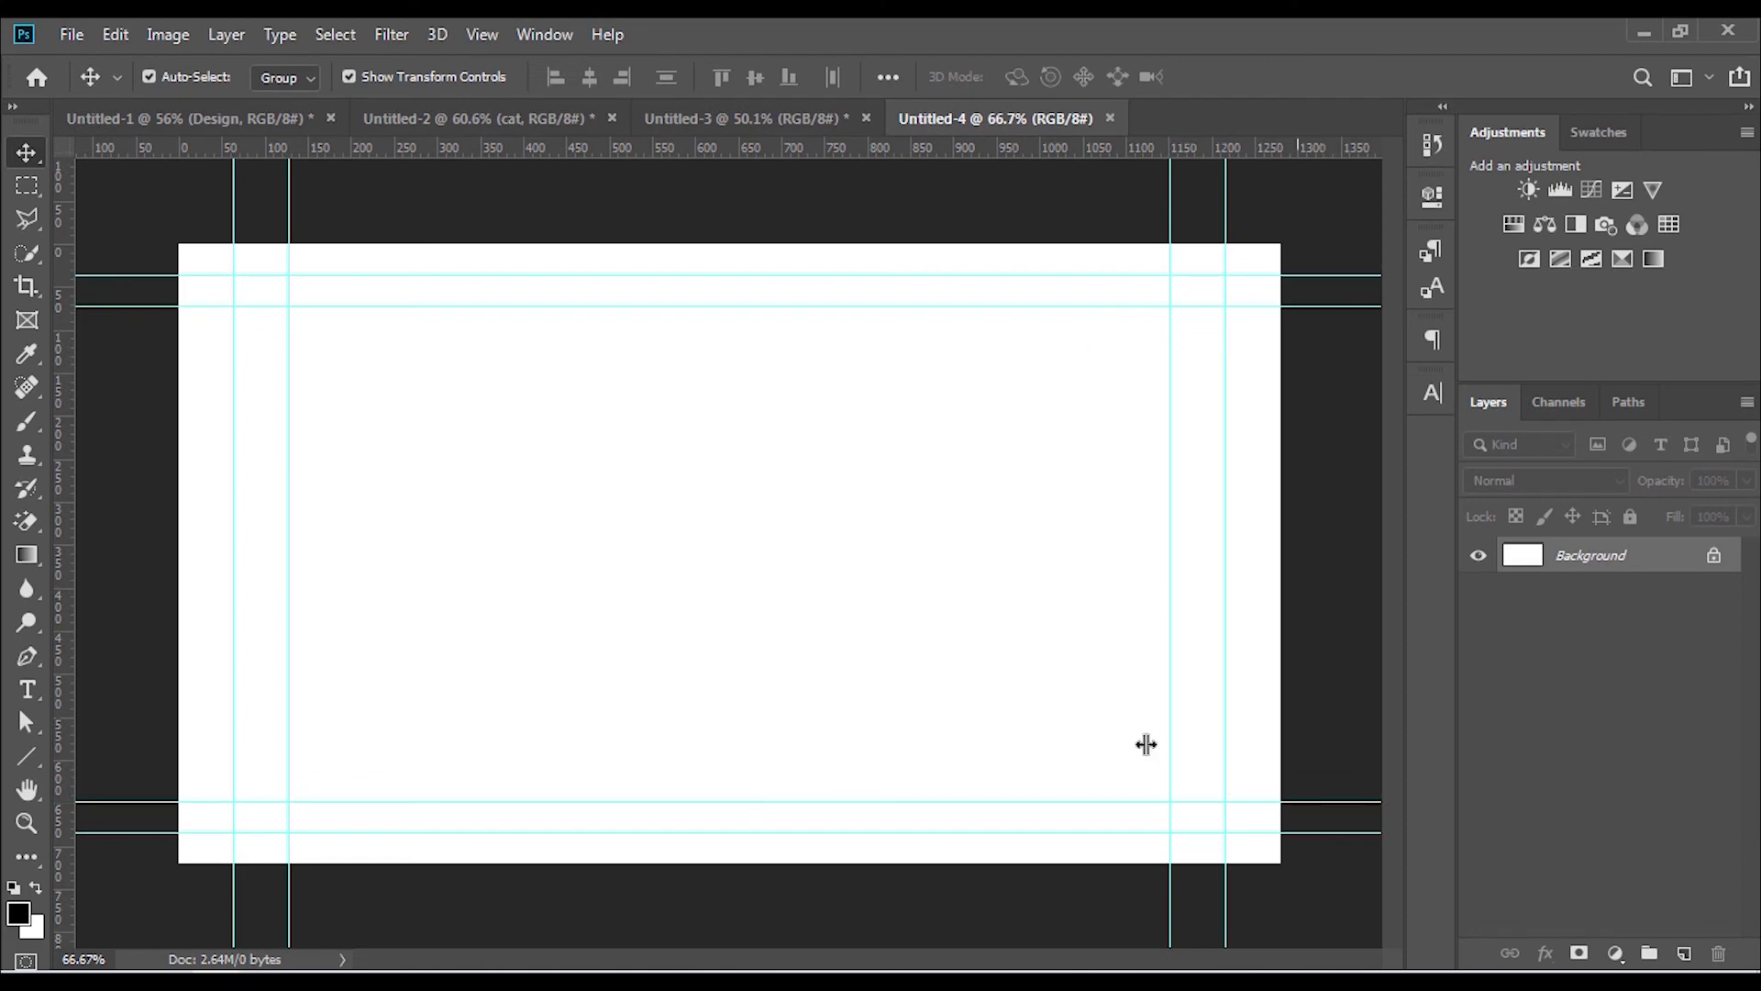
Add the black text GREAT on the new white canvas
{"action": "key", "text": "t"}
{"action": "left_click", "coordinate": [558, 545]}
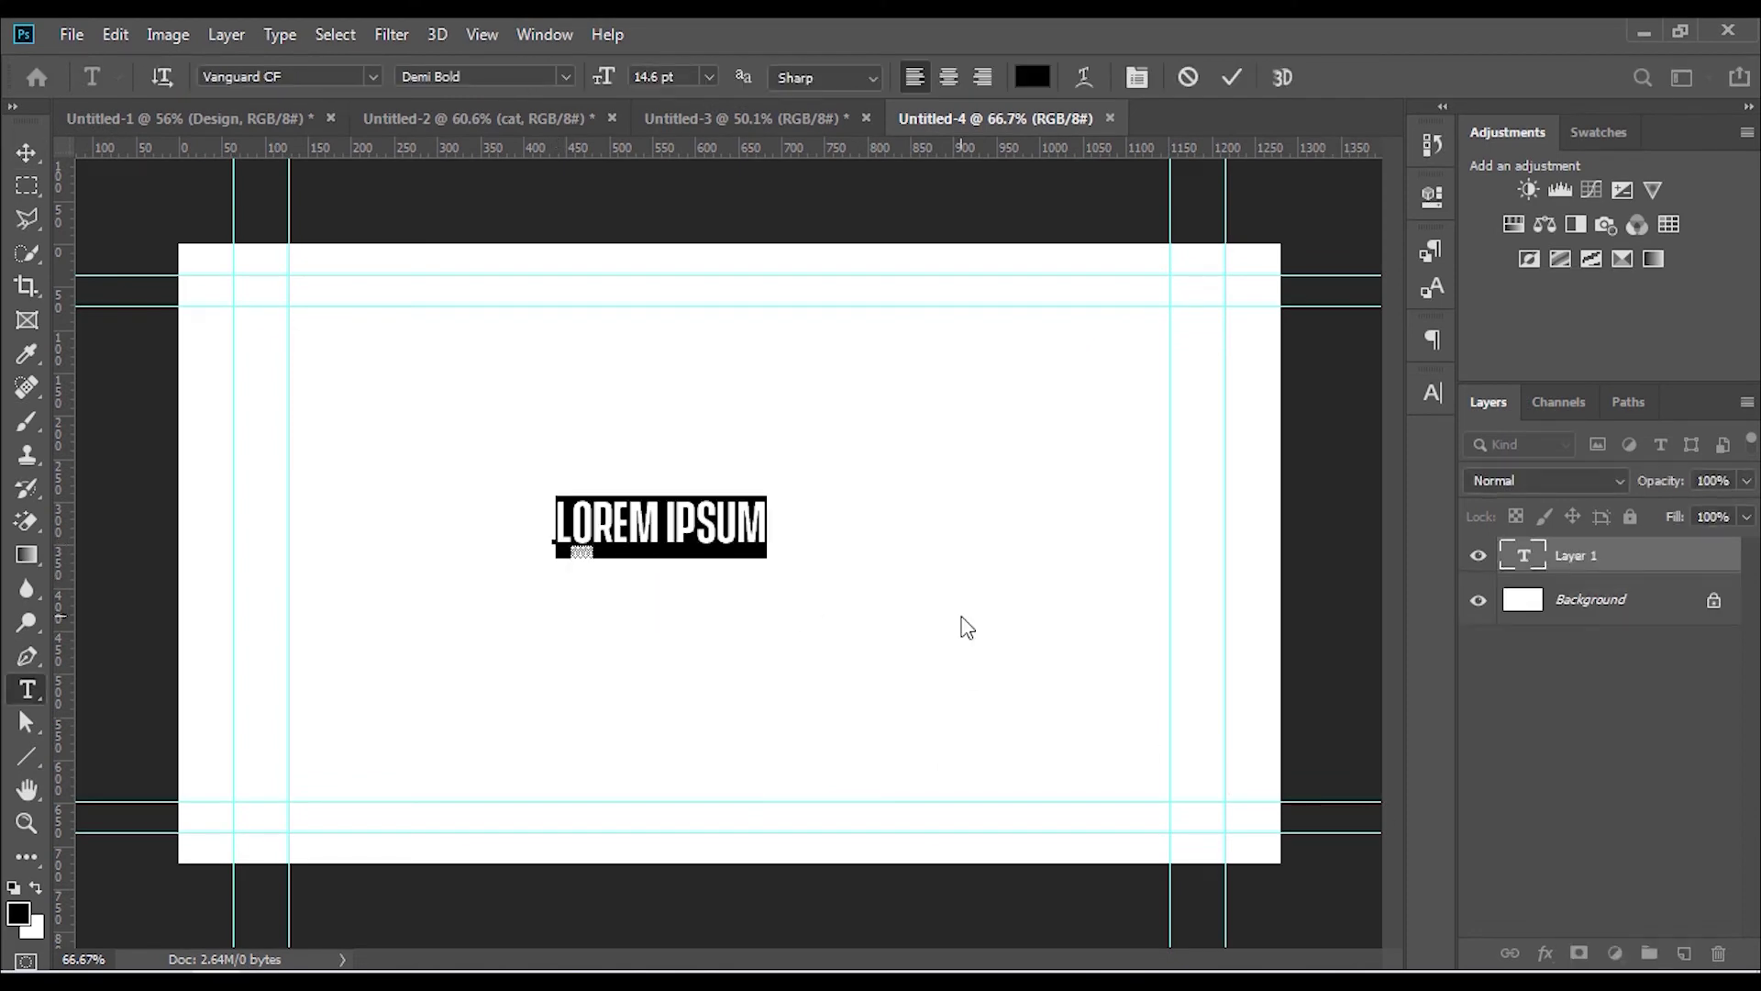
{"action": "type", "text": "GR"}
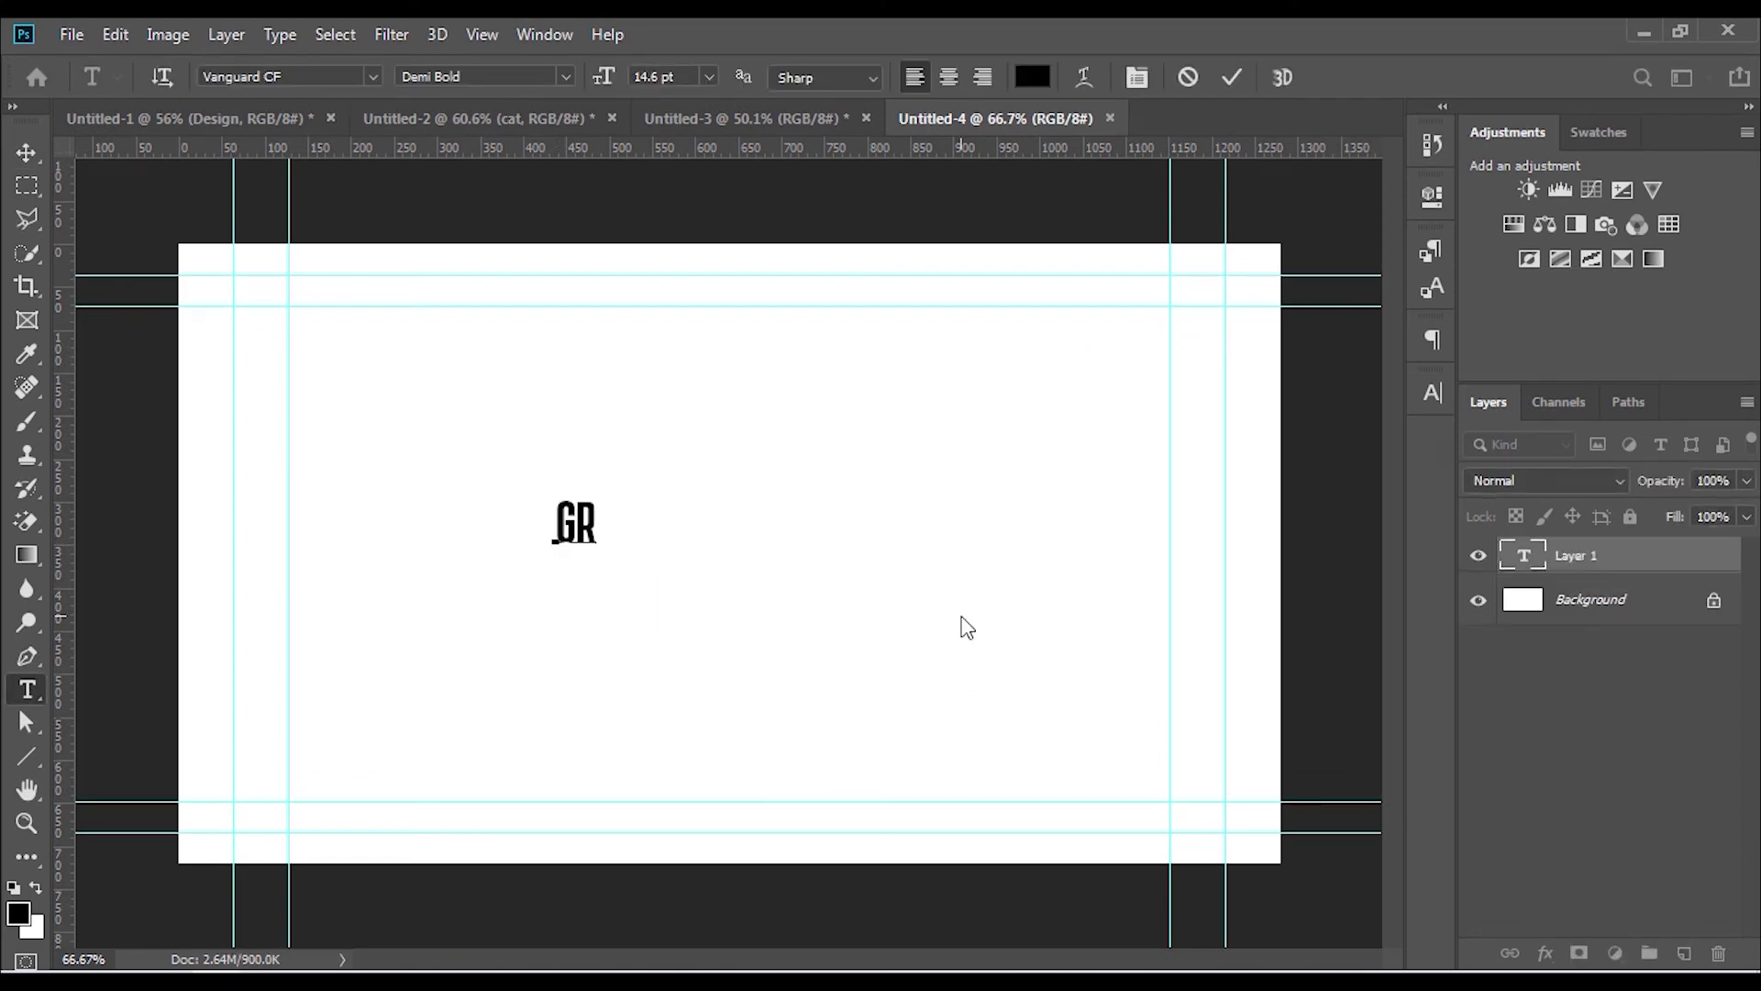
{"action": "left_click", "coordinate": [1237, 79]}
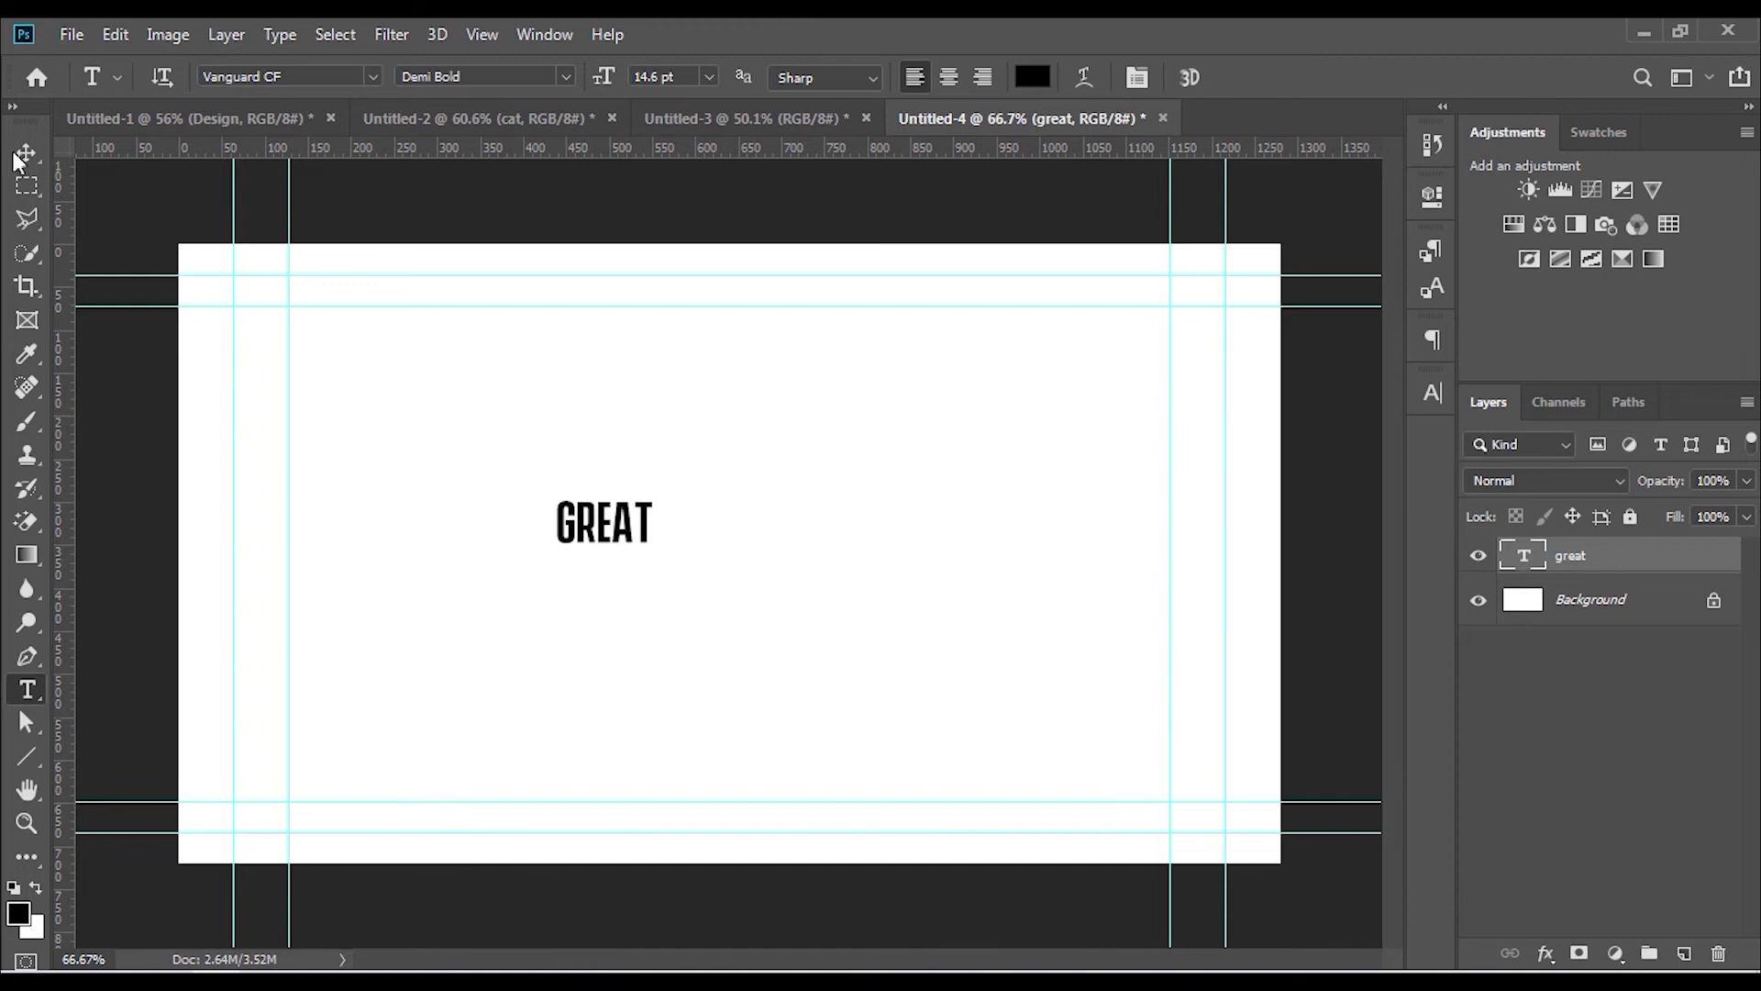
Enlarge the GREAT text and centre it horizontally in the upper half of the canvas
{"action": "left_click", "coordinate": [26, 153]}
{"action": "left_click_drag", "start_coordinate": [652, 495], "coordinate": [870, 412]}
{"action": "left_click_drag", "start_coordinate": [721, 479], "coordinate": [843, 445]}
{"action": "left_click_drag", "start_coordinate": [959, 348], "coordinate": [981, 333]}
{"action": "left_click_drag", "start_coordinate": [845, 436], "coordinate": [849, 456]}
{"action": "left_click", "coordinate": [1235, 77]}
{"action": "scroll", "coordinate": [1037, 293], "scroll_direction": "down", "scroll_amount": 2}
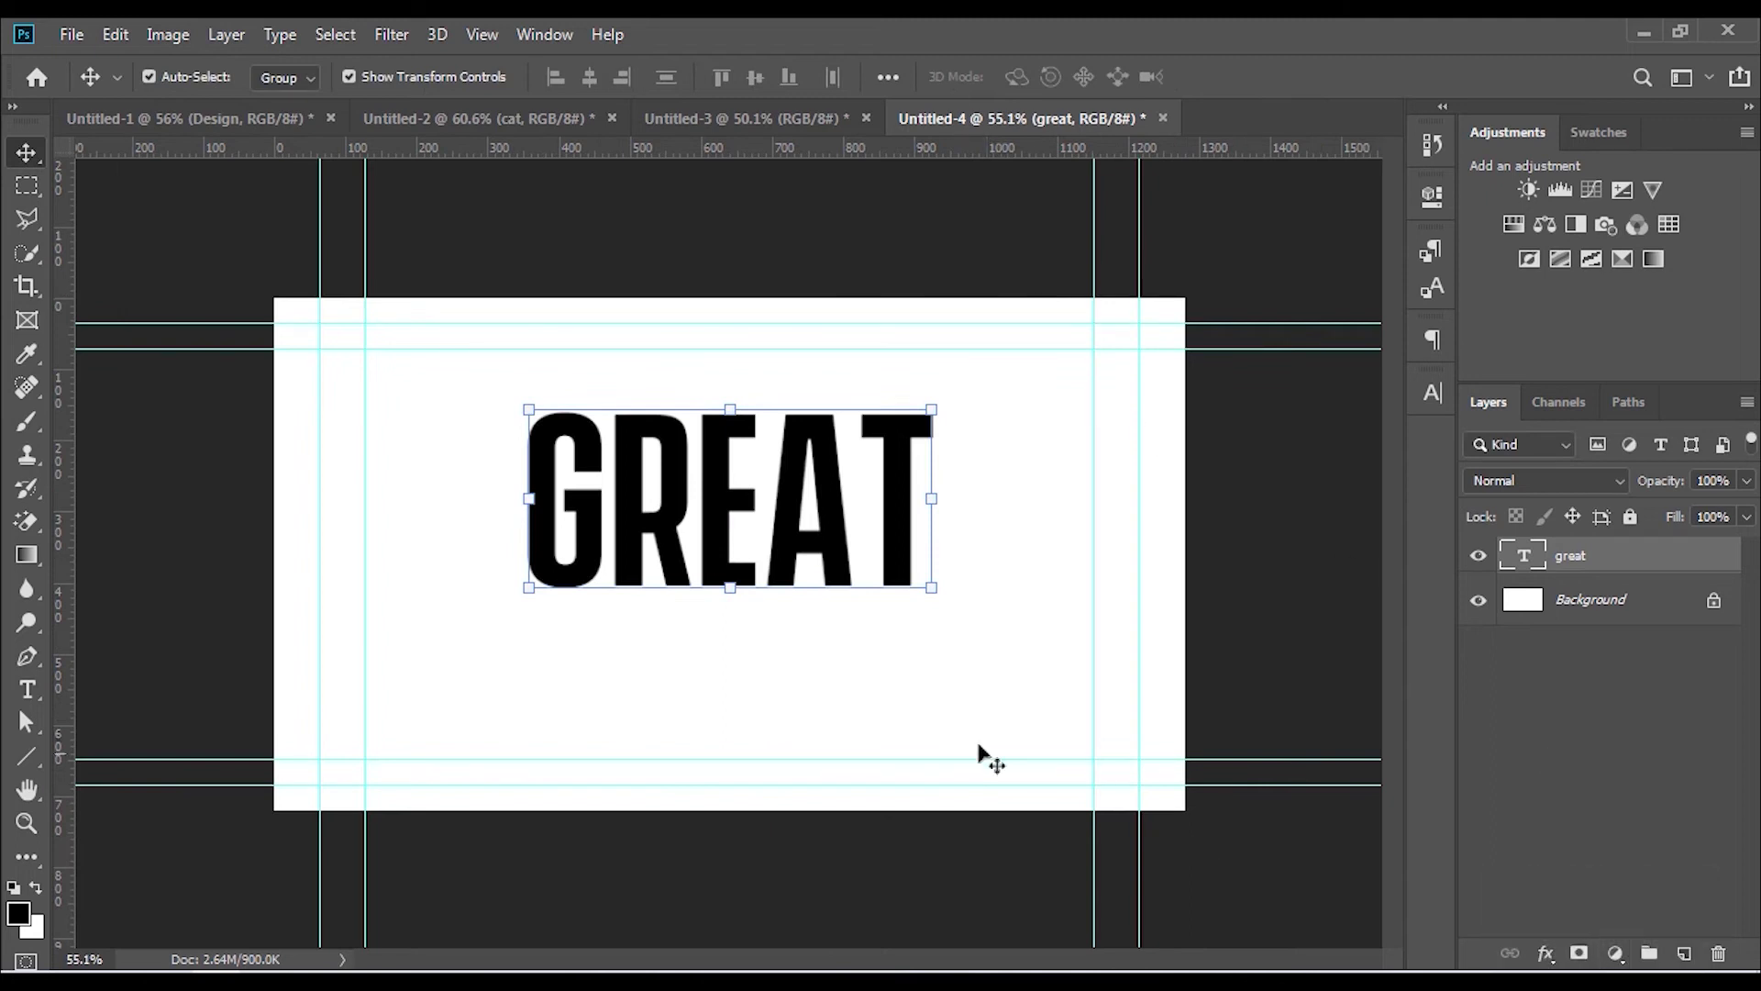
Duplicate the GREAT text layer and convert the original layer to a smart object
{"action": "key", "text": "ctrl+j"}
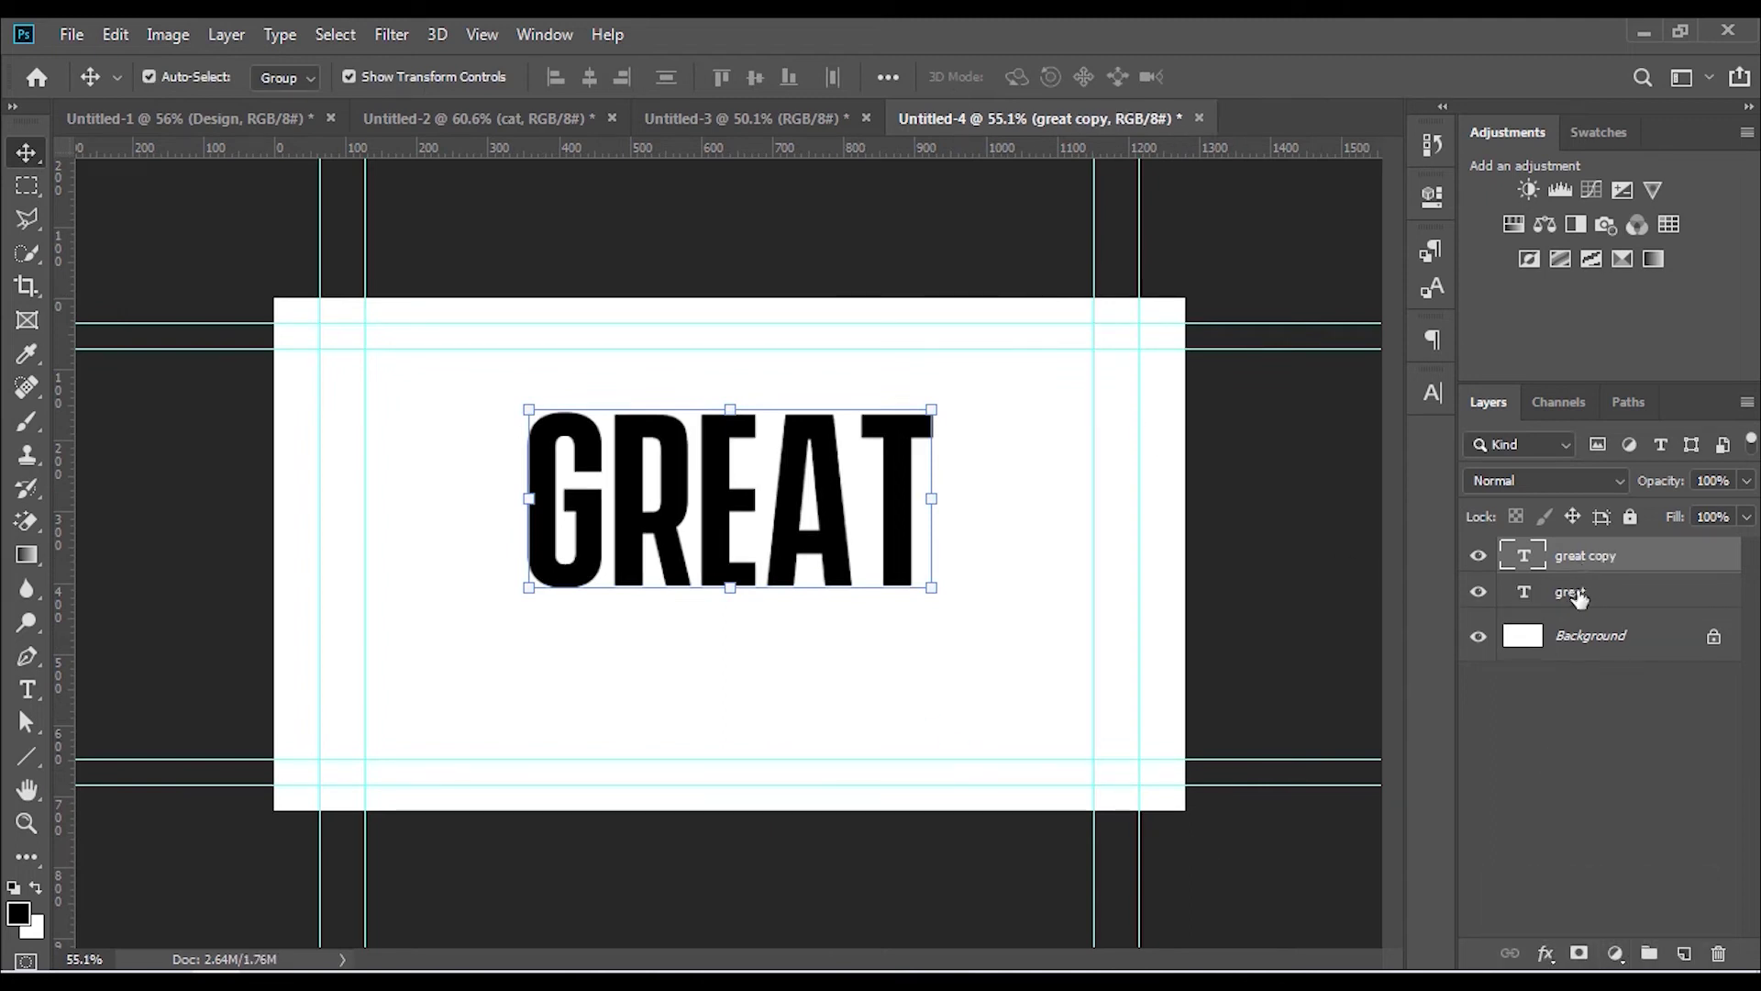
{"action": "left_click", "coordinate": [1572, 600]}
{"action": "right_click", "coordinate": [1568, 600]}
{"action": "left_click", "coordinate": [1398, 347]}
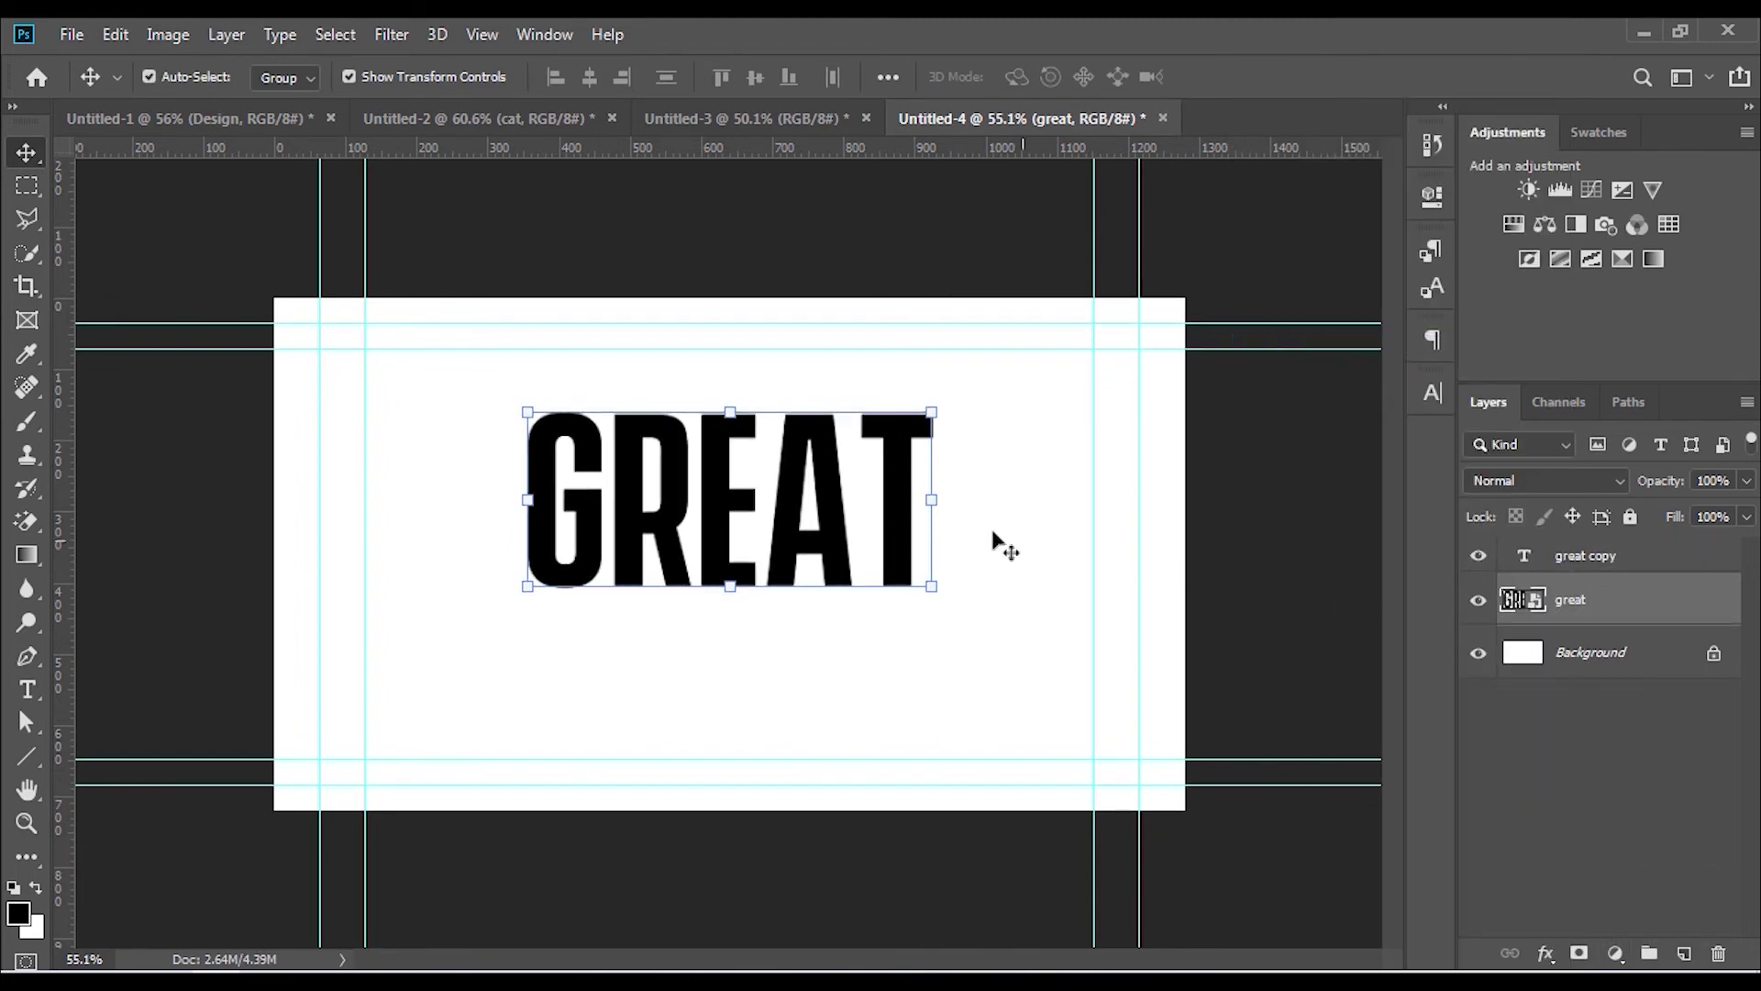
Move the smart object GREAT straight down until it sits just below the upper word
{"action": "key", "text": "shift+Down"}
{"action": "key", "text": "shift+Down"}
{"action": "key", "text": "shift+Down"}
{"action": "key", "text": "shift+Down"}
{"action": "key", "text": "shift+Down"}
{"action": "key", "text": "shift+Down"}
{"action": "key", "text": "shift+Down"}
{"action": "key", "text": "shift+Down"}
{"action": "key", "text": "shift+Down"}
{"action": "key", "text": "shift+Down"}
{"action": "key", "text": "shift+Down"}
{"action": "key", "text": "shift+Down"}
{"action": "key", "text": "shift+Down"}
{"action": "key", "text": "shift+Down"}
{"action": "key", "text": "shift+Down"}
{"action": "key", "text": "shift+Down"}
{"action": "key", "text": "shift+Down"}
{"action": "key", "text": "shift+Down"}
{"action": "key", "text": "shift+Down"}
{"action": "key", "text": "shift+Down"}
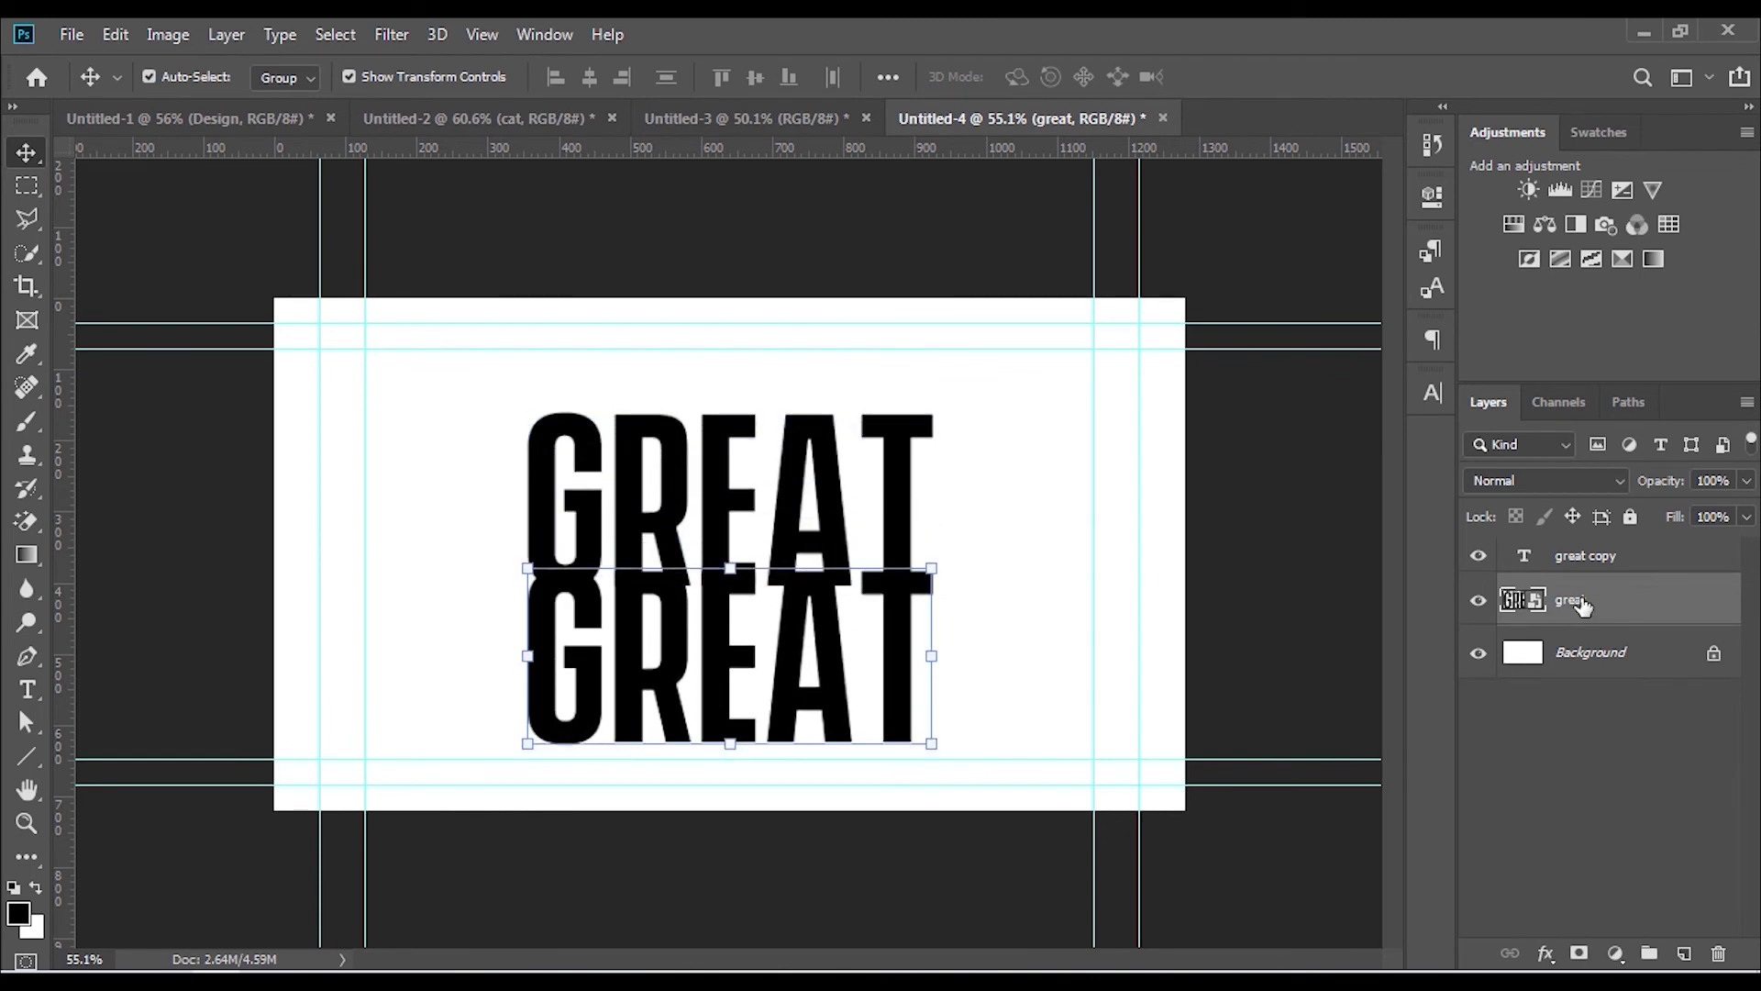
{"action": "key", "text": "shift+Up"}
{"action": "key", "text": "shift+Down"}
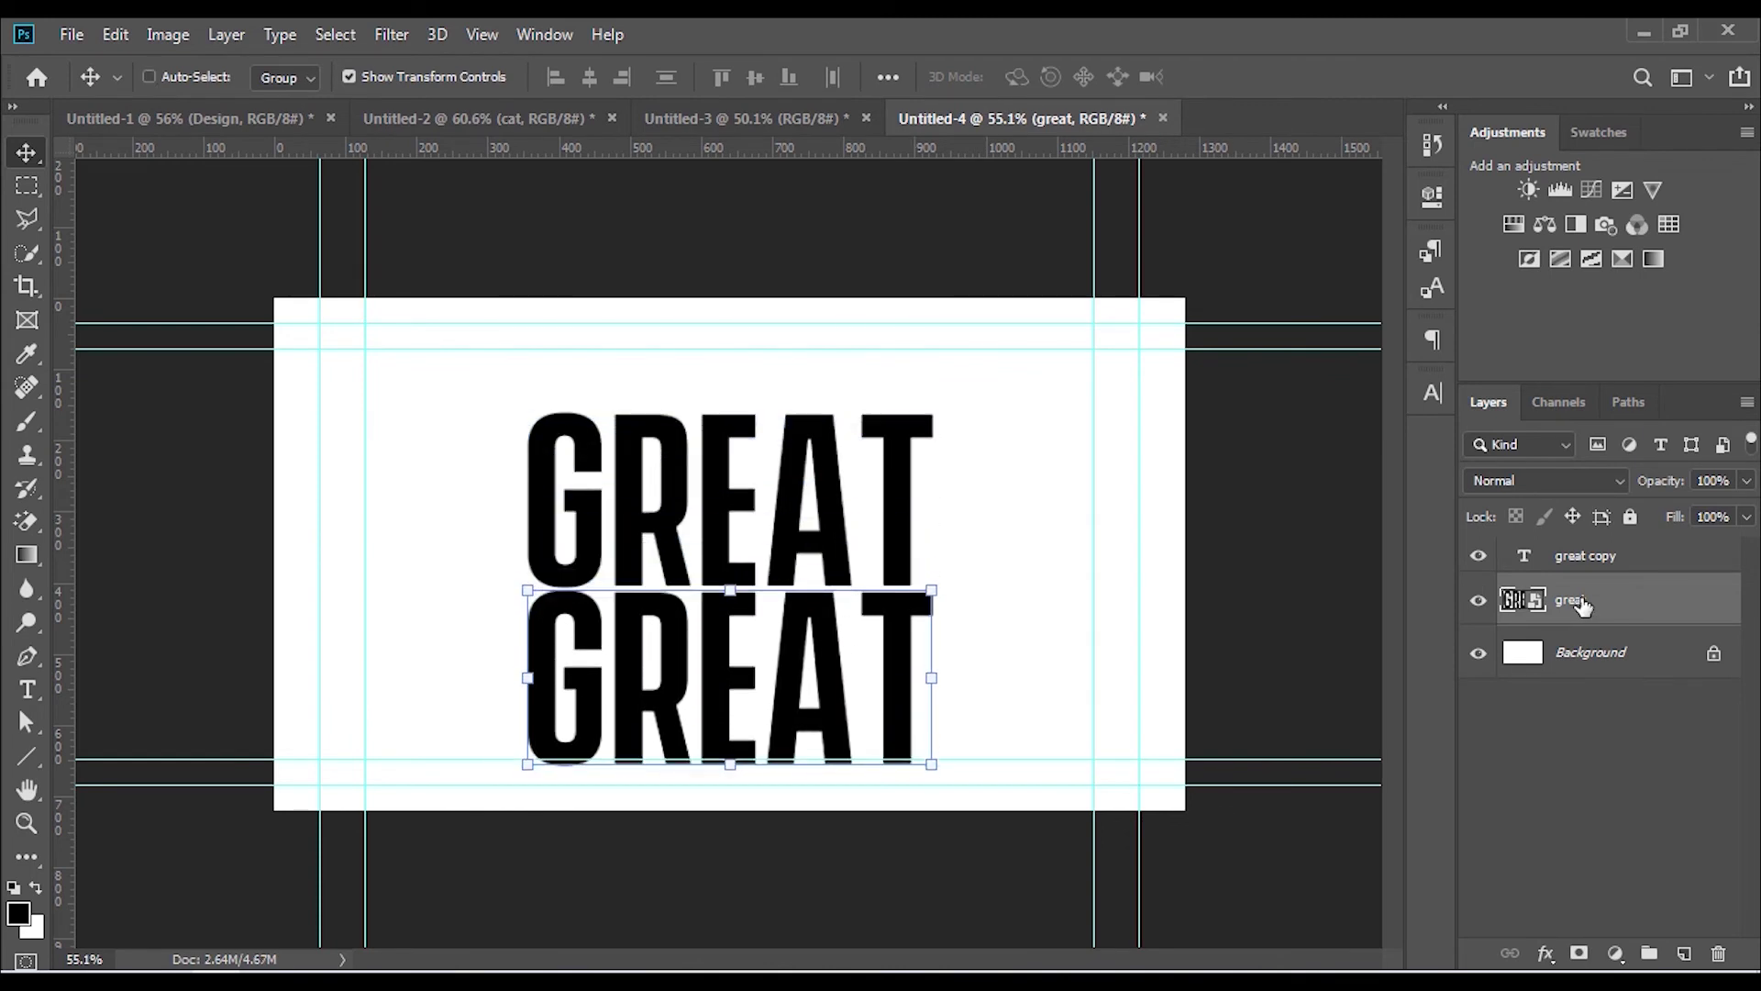
Apply a Perspective transform to the lower GREAT, spreading its bottom edge to about the full canvas width
{"action": "key", "text": "ctrl+t"}
{"action": "left_click", "coordinate": [896, 494]}
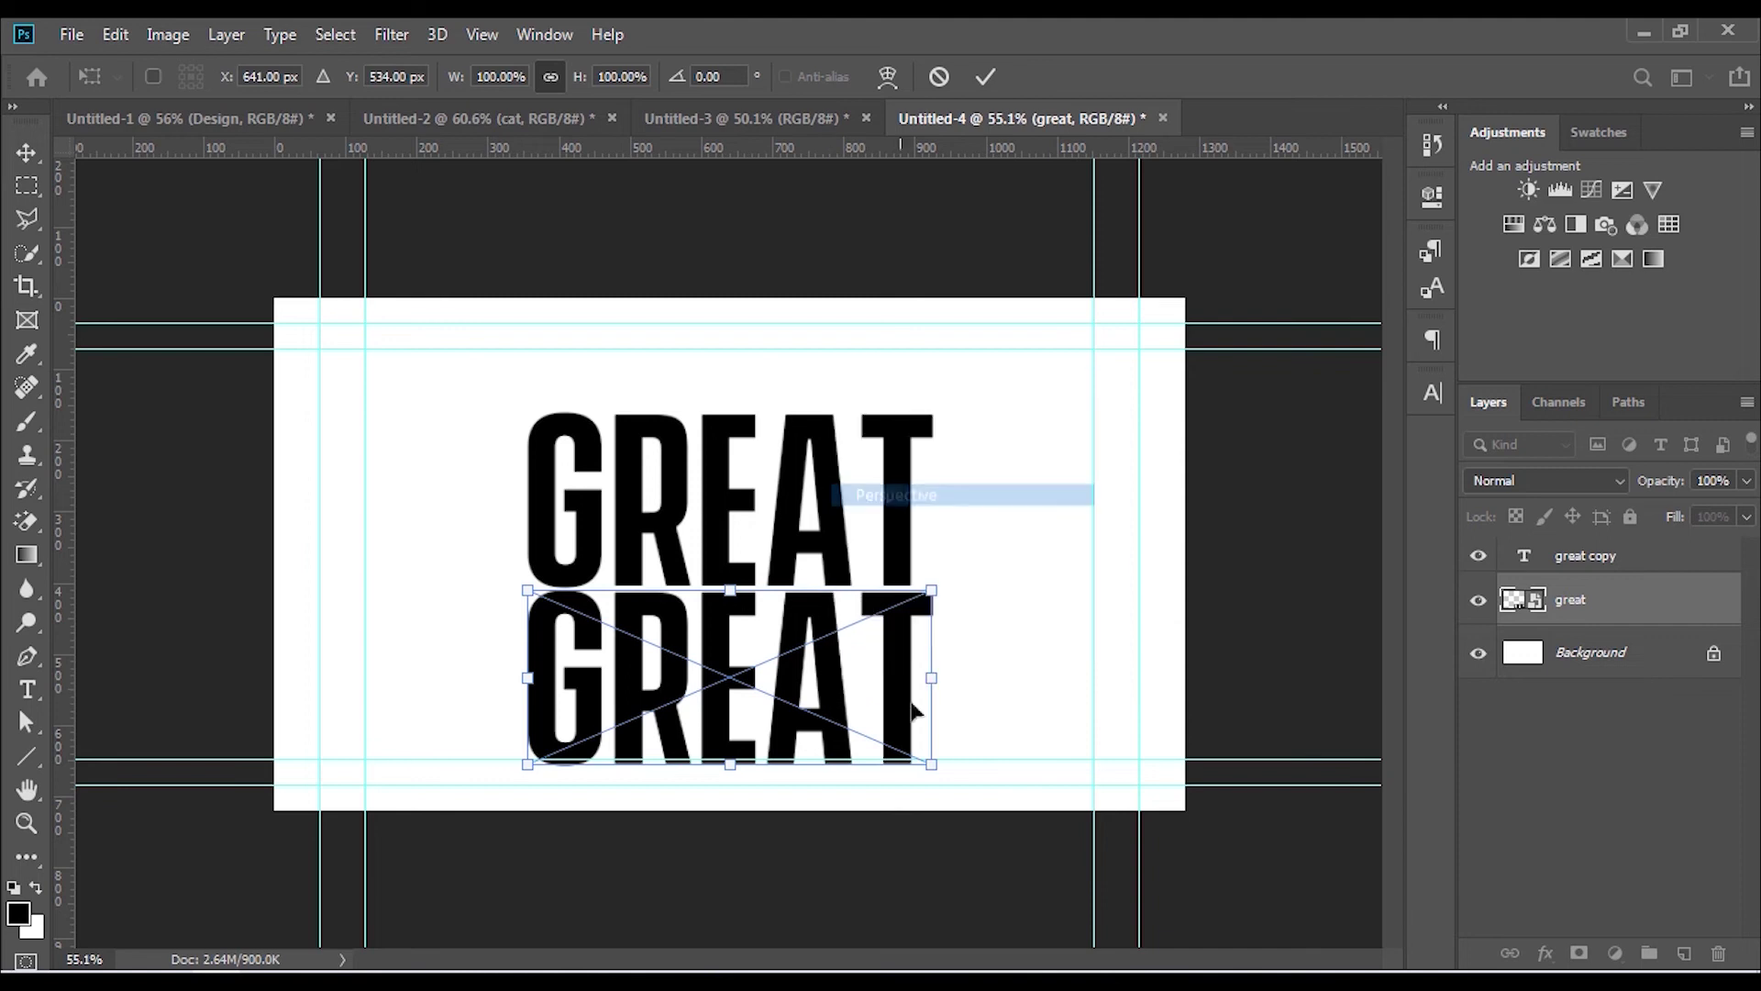
{"action": "left_click_drag", "start_coordinate": [932, 767], "coordinate": [1255, 735]}
{"action": "left_click", "coordinate": [985, 79]}
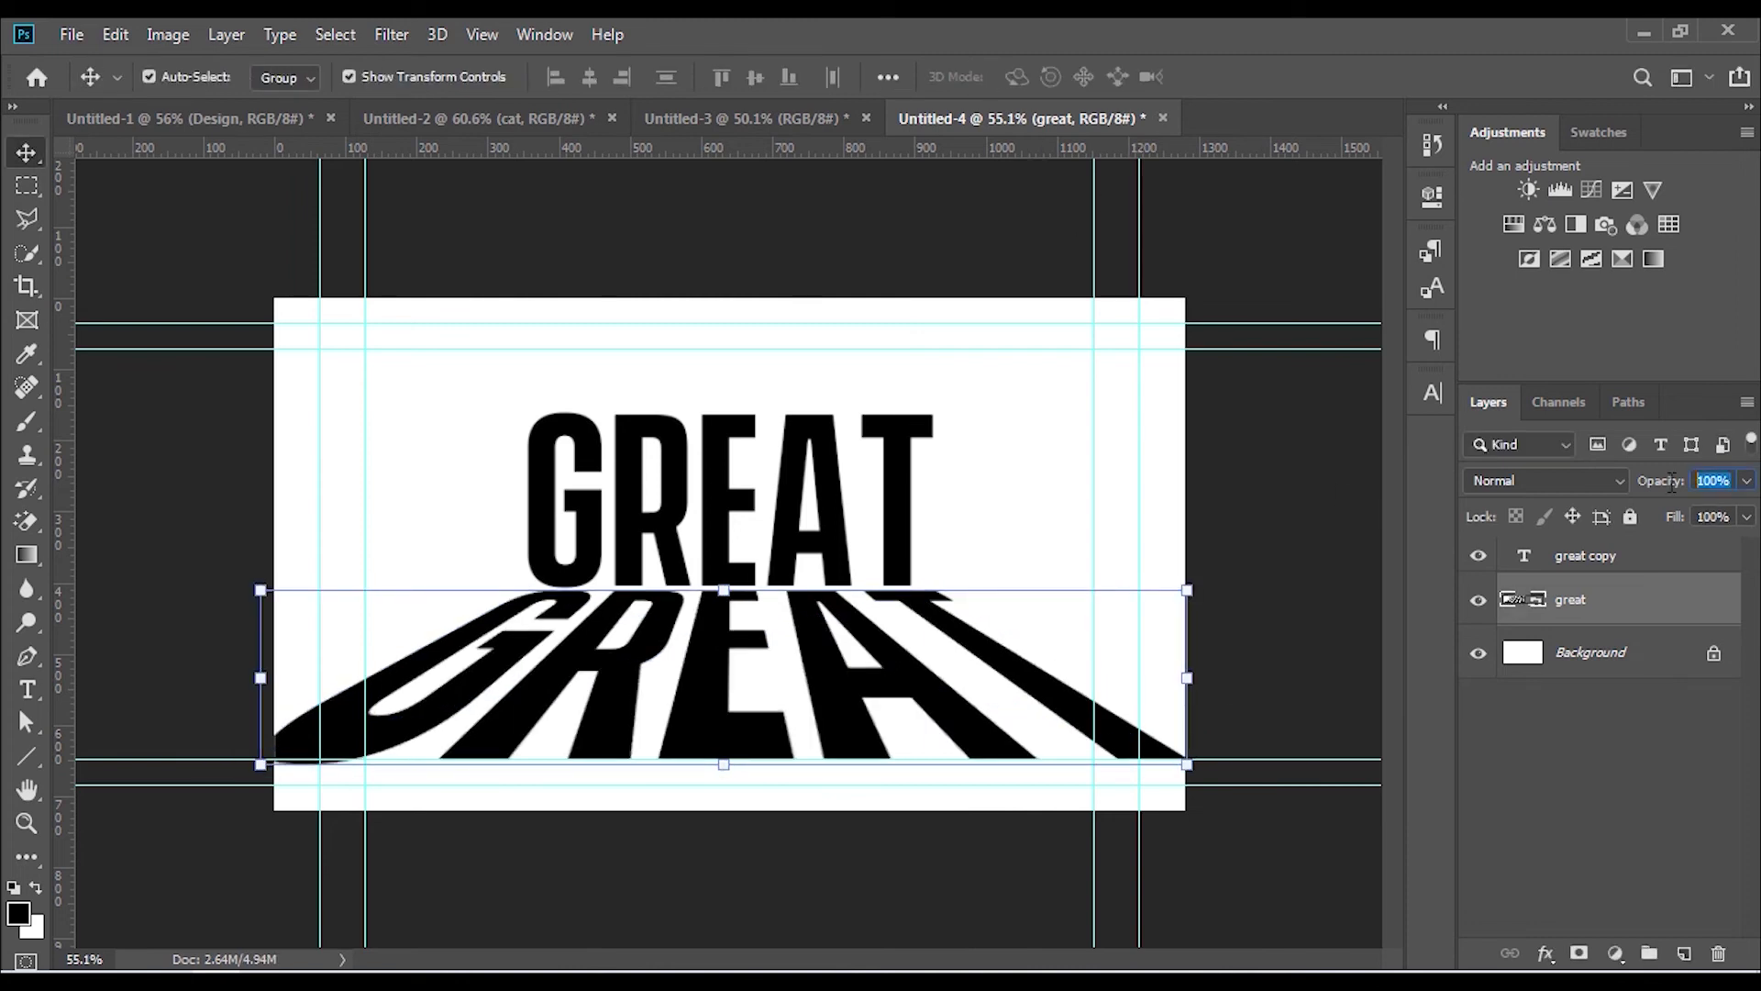
Reduce the opacity of the perspective GREAT layer to make it a light grey shadow, and deselect it
{"action": "type", "text": "40"}
{"action": "type", "text": "70"}
{"action": "left_click", "coordinate": [1219, 448]}
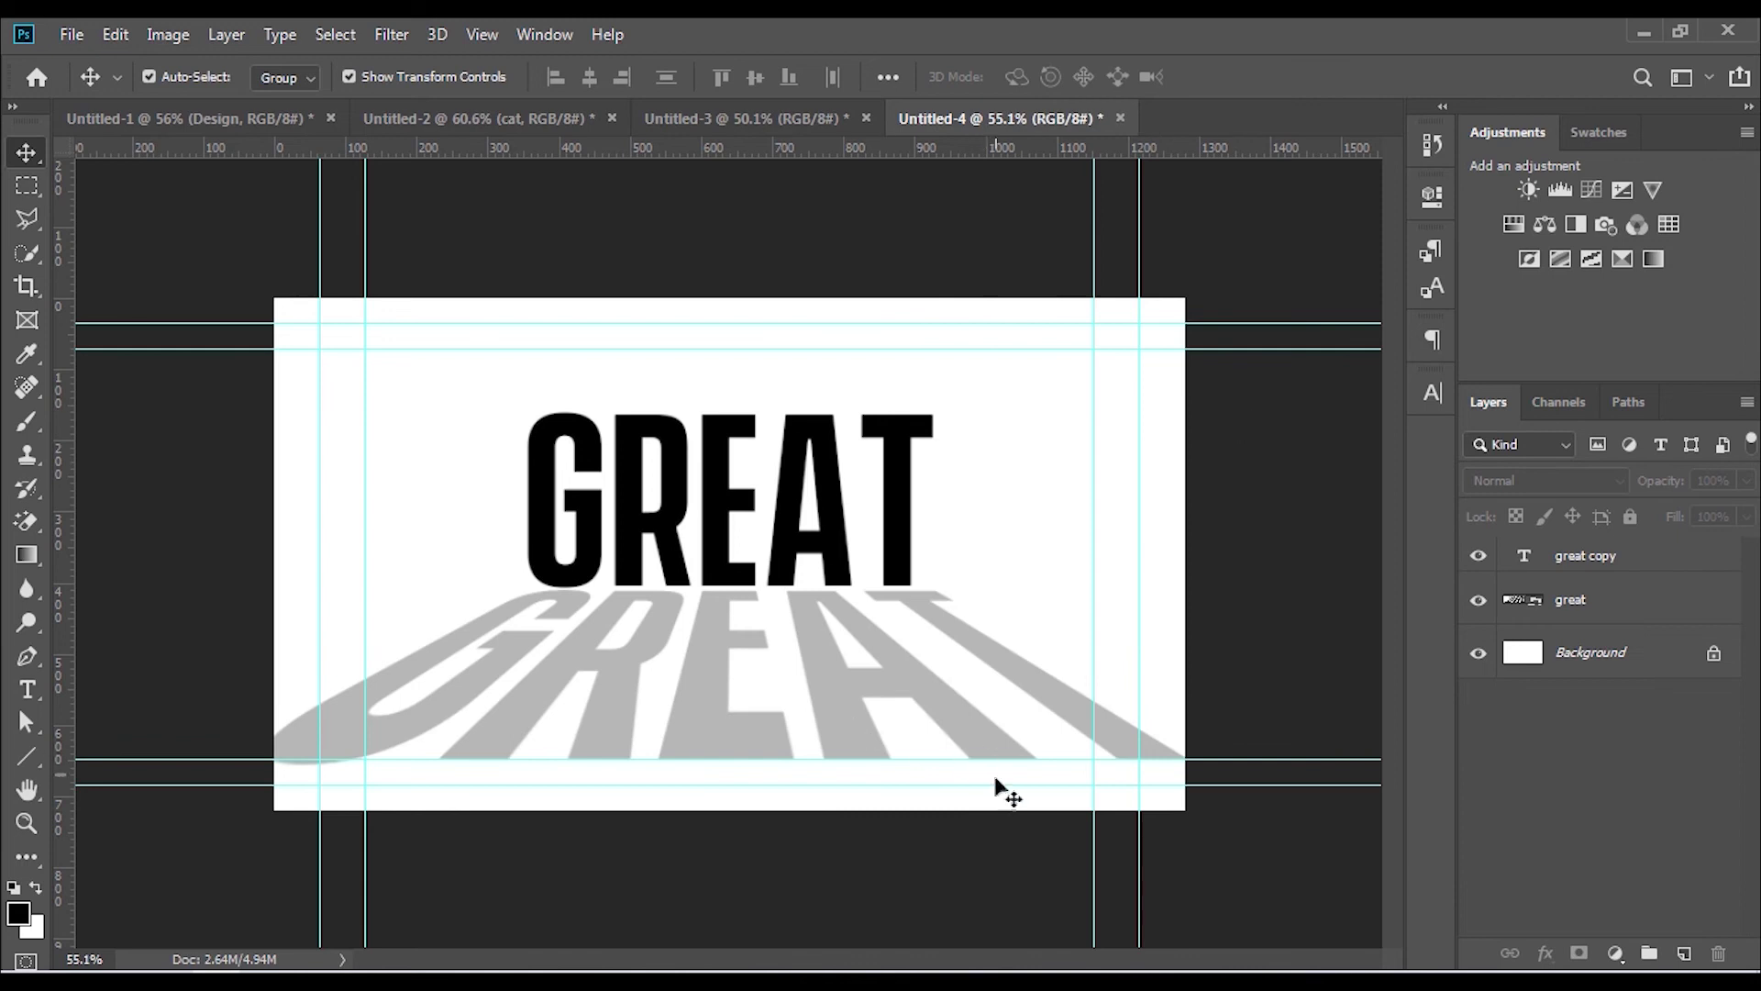
Add a layer mask to the perspective GREAT layer and fade its lower part with a soft, low-opacity black brush
{"action": "left_click", "coordinate": [1530, 607]}
{"action": "left_click", "coordinate": [1578, 953]}
{"action": "key", "text": "b"}
{"action": "mouse_move", "coordinate": [1117, 725]}
{"action": "left_mouse_down"}
{"action": "mouse_move", "coordinate": [1164, 737]}
{"action": "mouse_move", "coordinate": [670, 750]}
{"action": "mouse_move", "coordinate": [1139, 741]}
{"action": "left_mouse_up"}
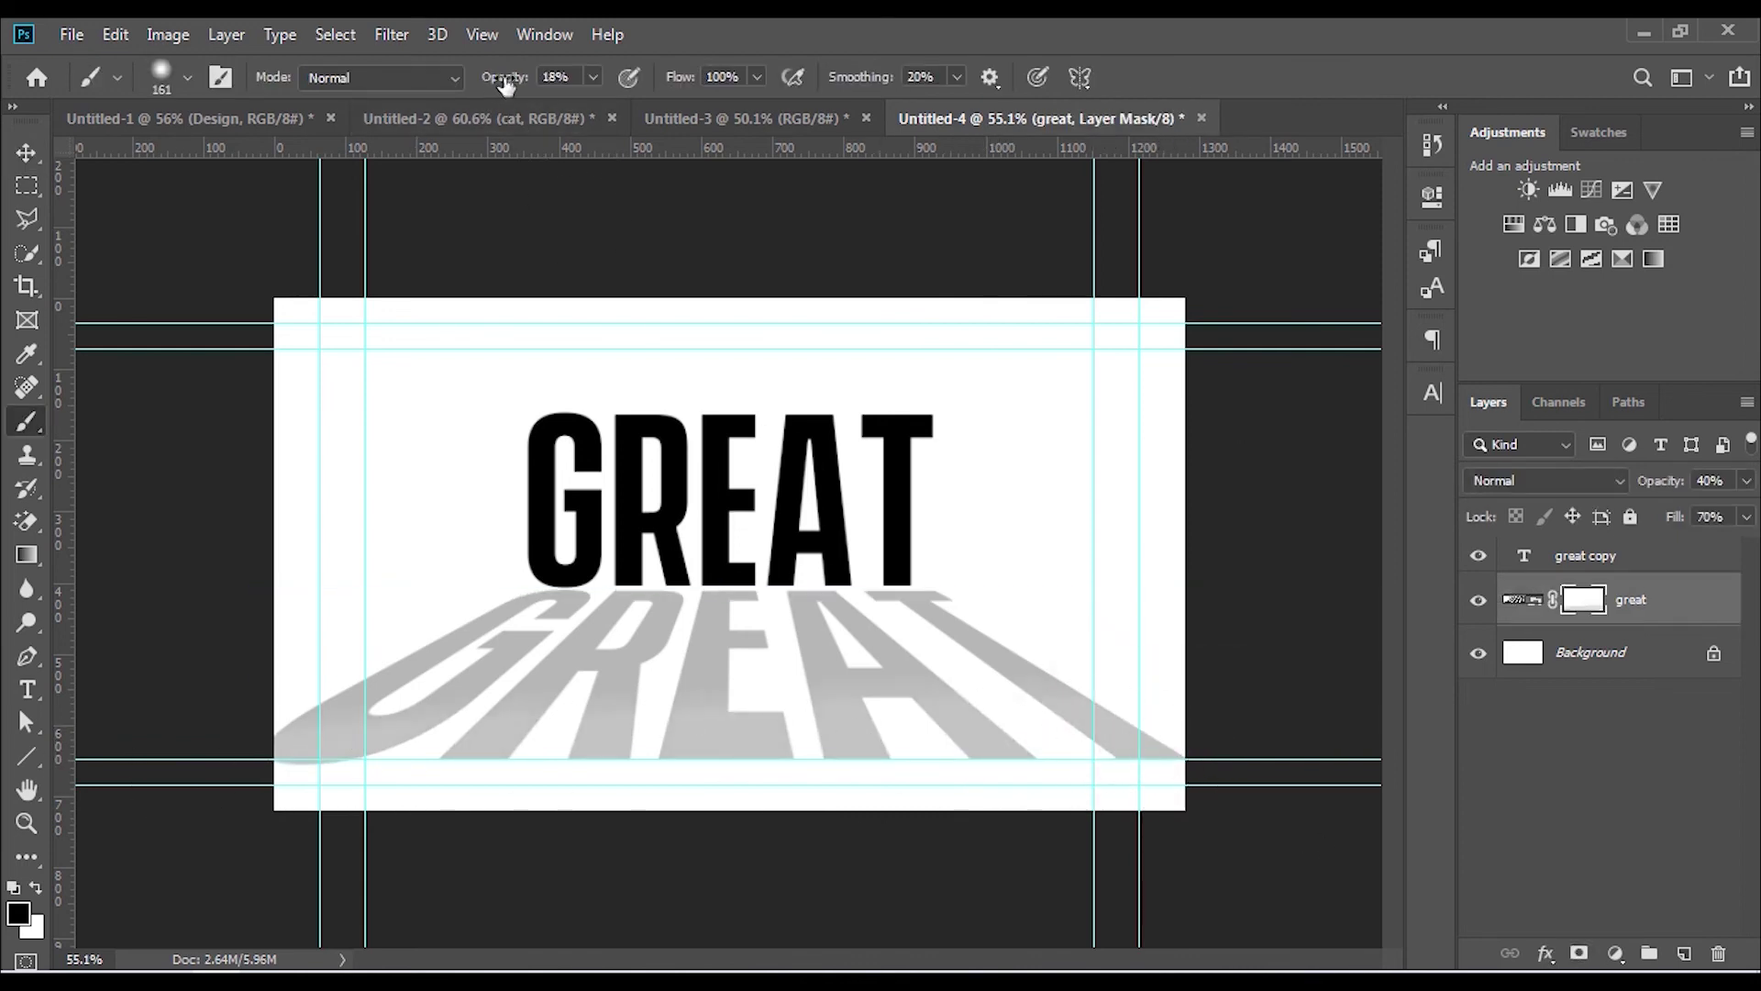
{"action": "mouse_move", "coordinate": [170, 773]}
{"action": "left_mouse_down"}
{"action": "mouse_move", "coordinate": [387, 722]}
{"action": "mouse_move", "coordinate": [582, 727]}
{"action": "left_mouse_up"}
{"action": "mouse_move", "coordinate": [239, 666]}
{"action": "left_mouse_down"}
{"action": "mouse_move", "coordinate": [1152, 614]}
{"action": "mouse_move", "coordinate": [1194, 630]}
{"action": "left_mouse_up"}
{"action": "key", "text": "ctrl+z"}
{"action": "key", "text": "v"}
{"action": "left_click", "coordinate": [1265, 683]}
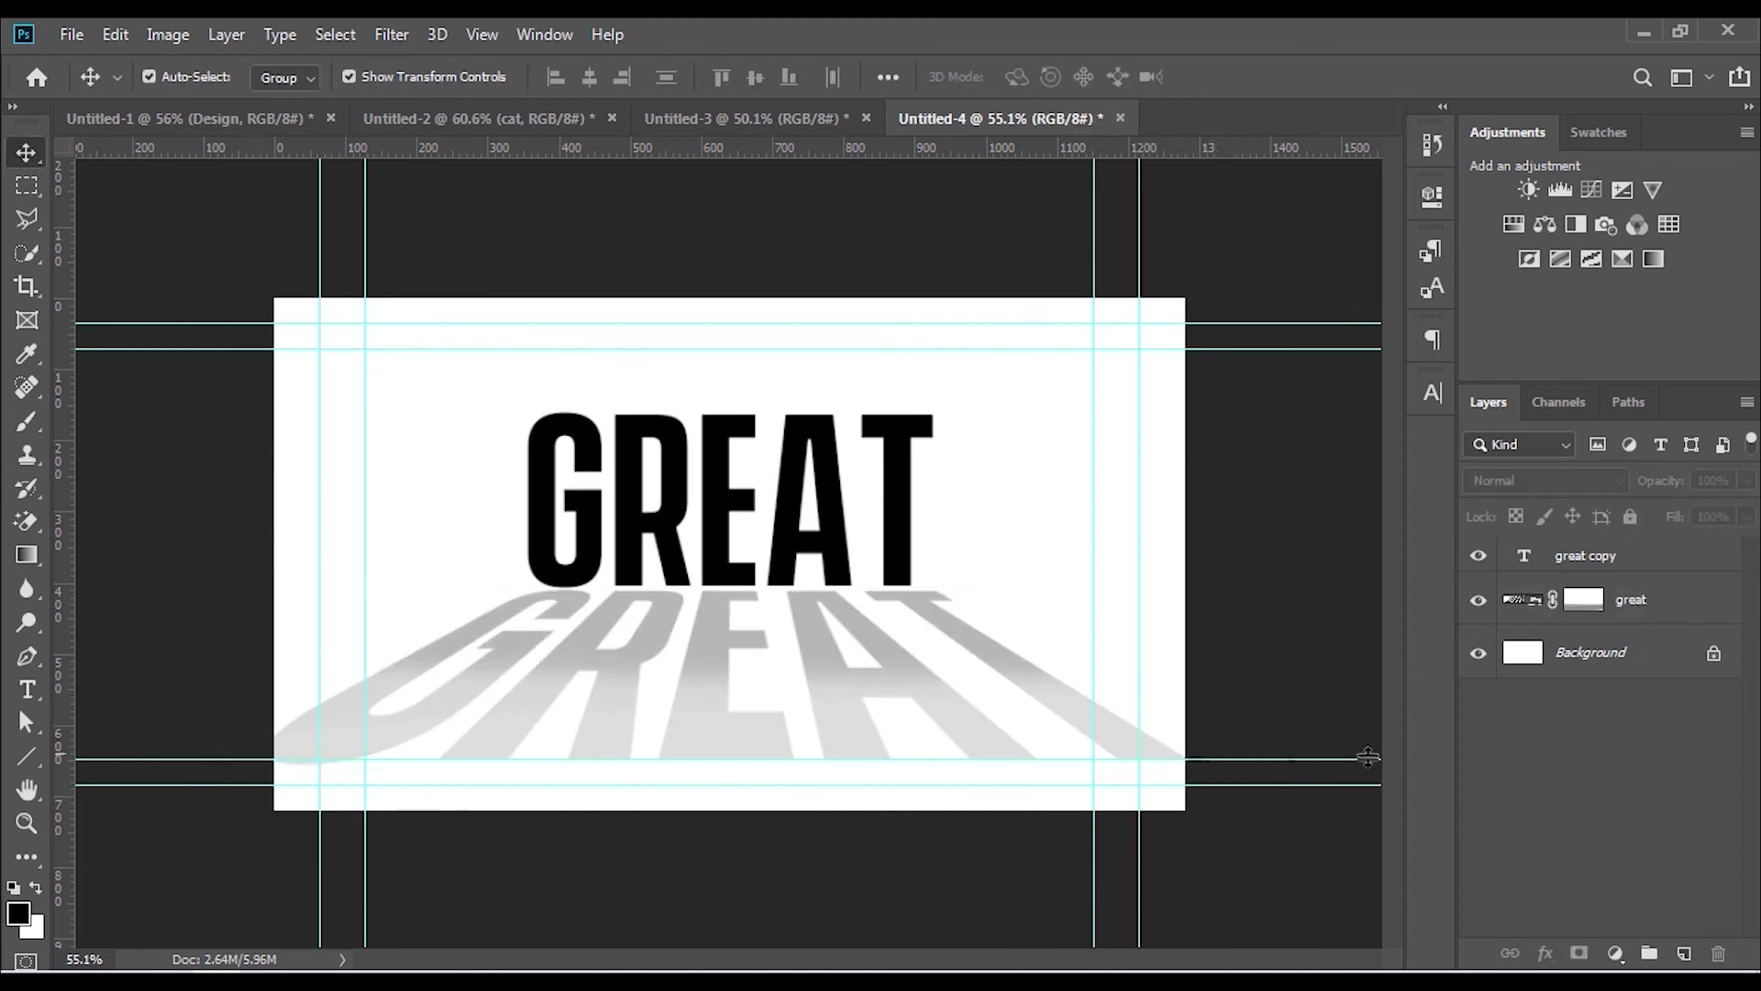
Paint the shadow layer's mask again along the bottom edge with the soft black brush at 43% opacity
{"action": "left_click", "coordinate": [1581, 600]}
{"action": "key", "text": "b"}
{"action": "left_click_drag", "start_coordinate": [1182, 748], "coordinate": [178, 746]}
{"action": "scroll", "coordinate": [982, 761], "scroll_direction": "down", "scroll_amount": 1}
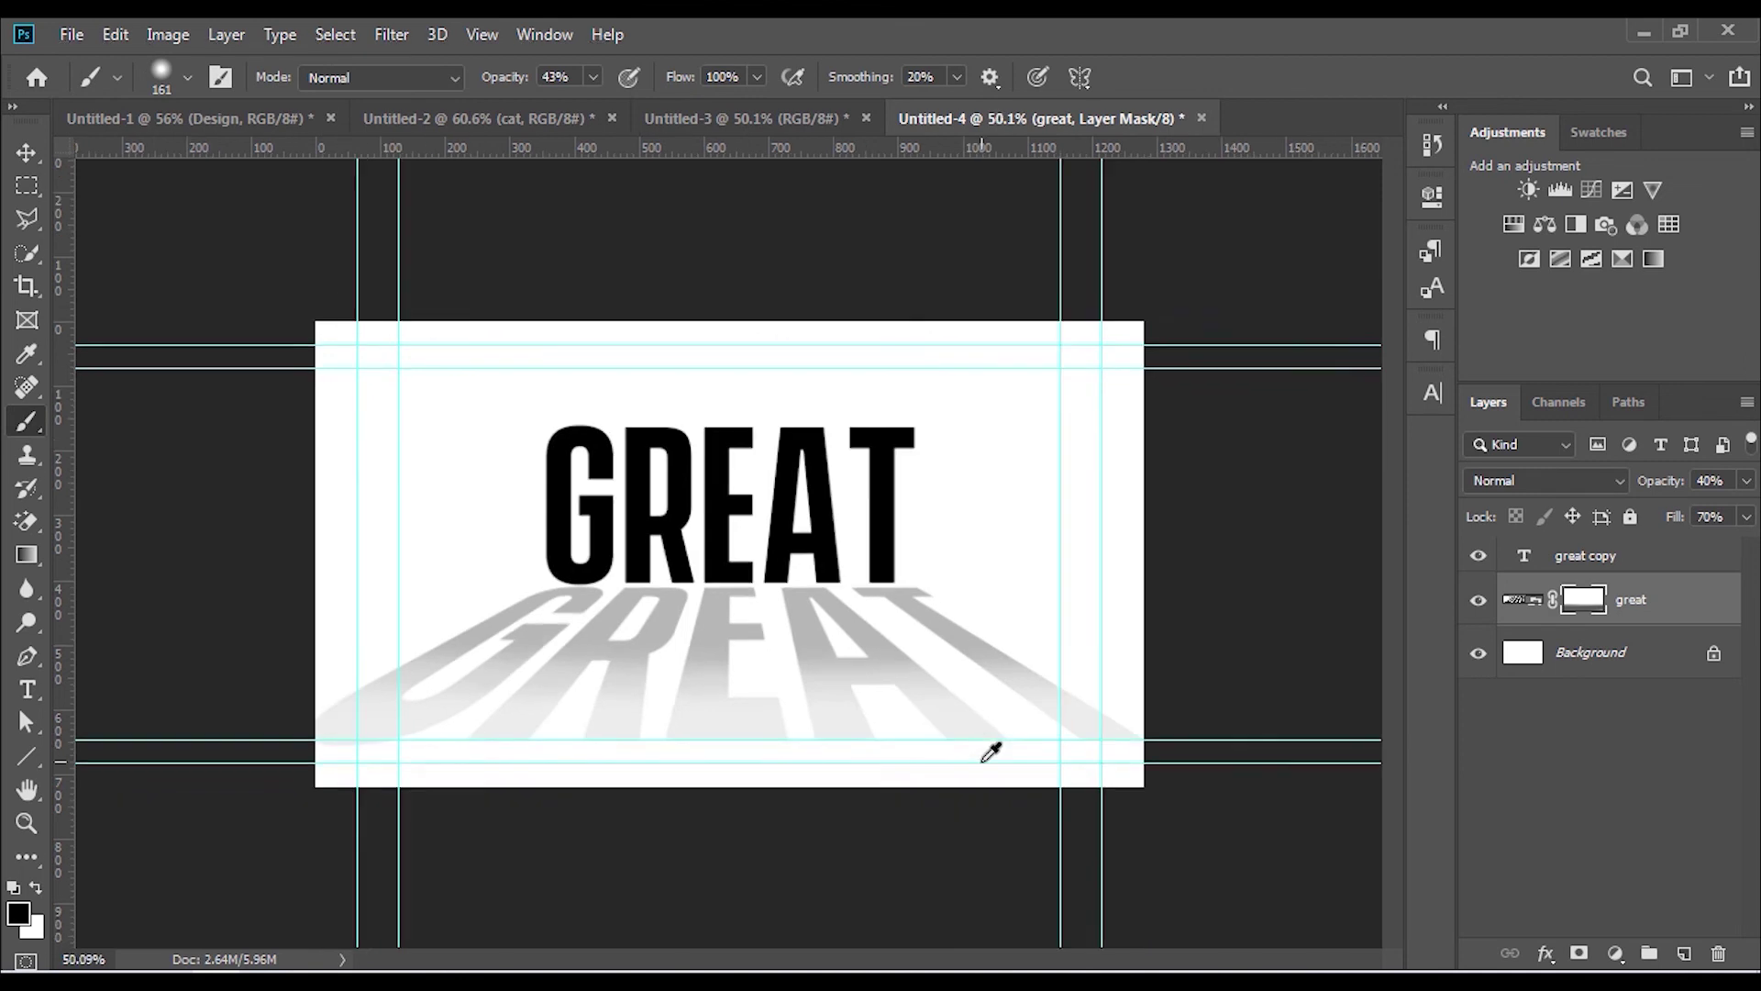
{"action": "scroll", "coordinate": [728, 688], "scroll_direction": "up", "scroll_amount": 2}
Add a small text layer reading IDEA in the blank area before the letter G of the black GREAT
{"action": "key", "text": "t"}
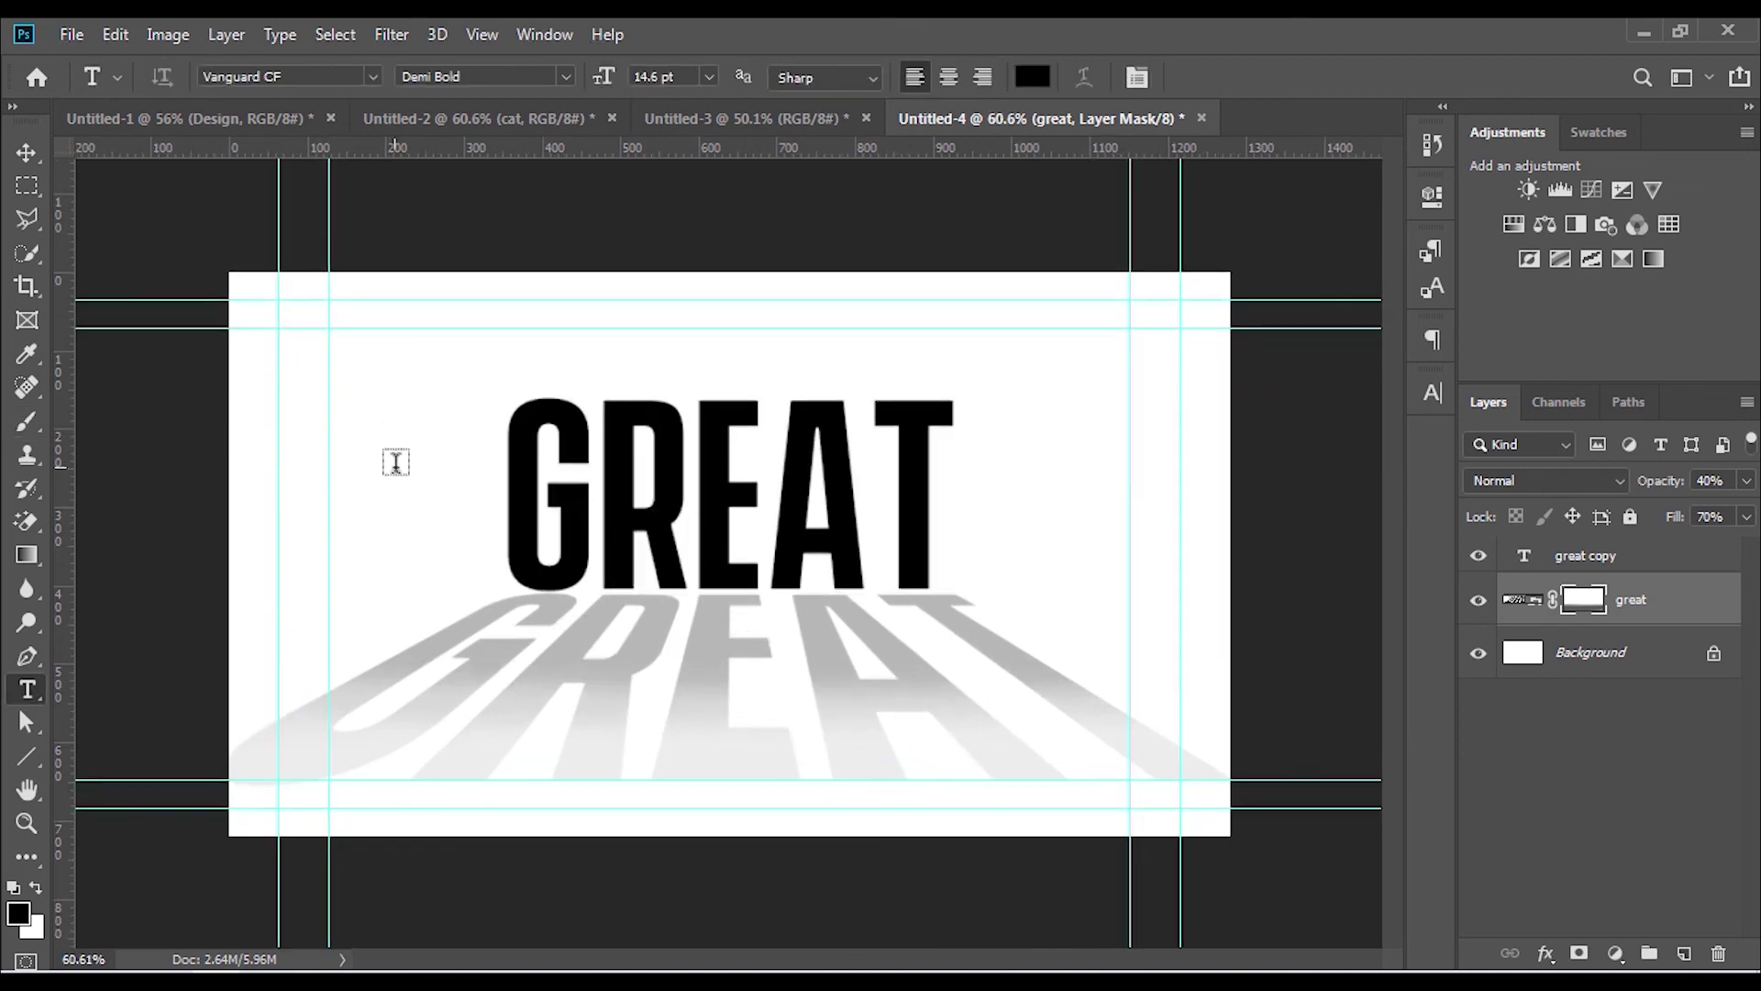
{"action": "left_click", "coordinate": [395, 463]}
{"action": "type", "text": "JED"}
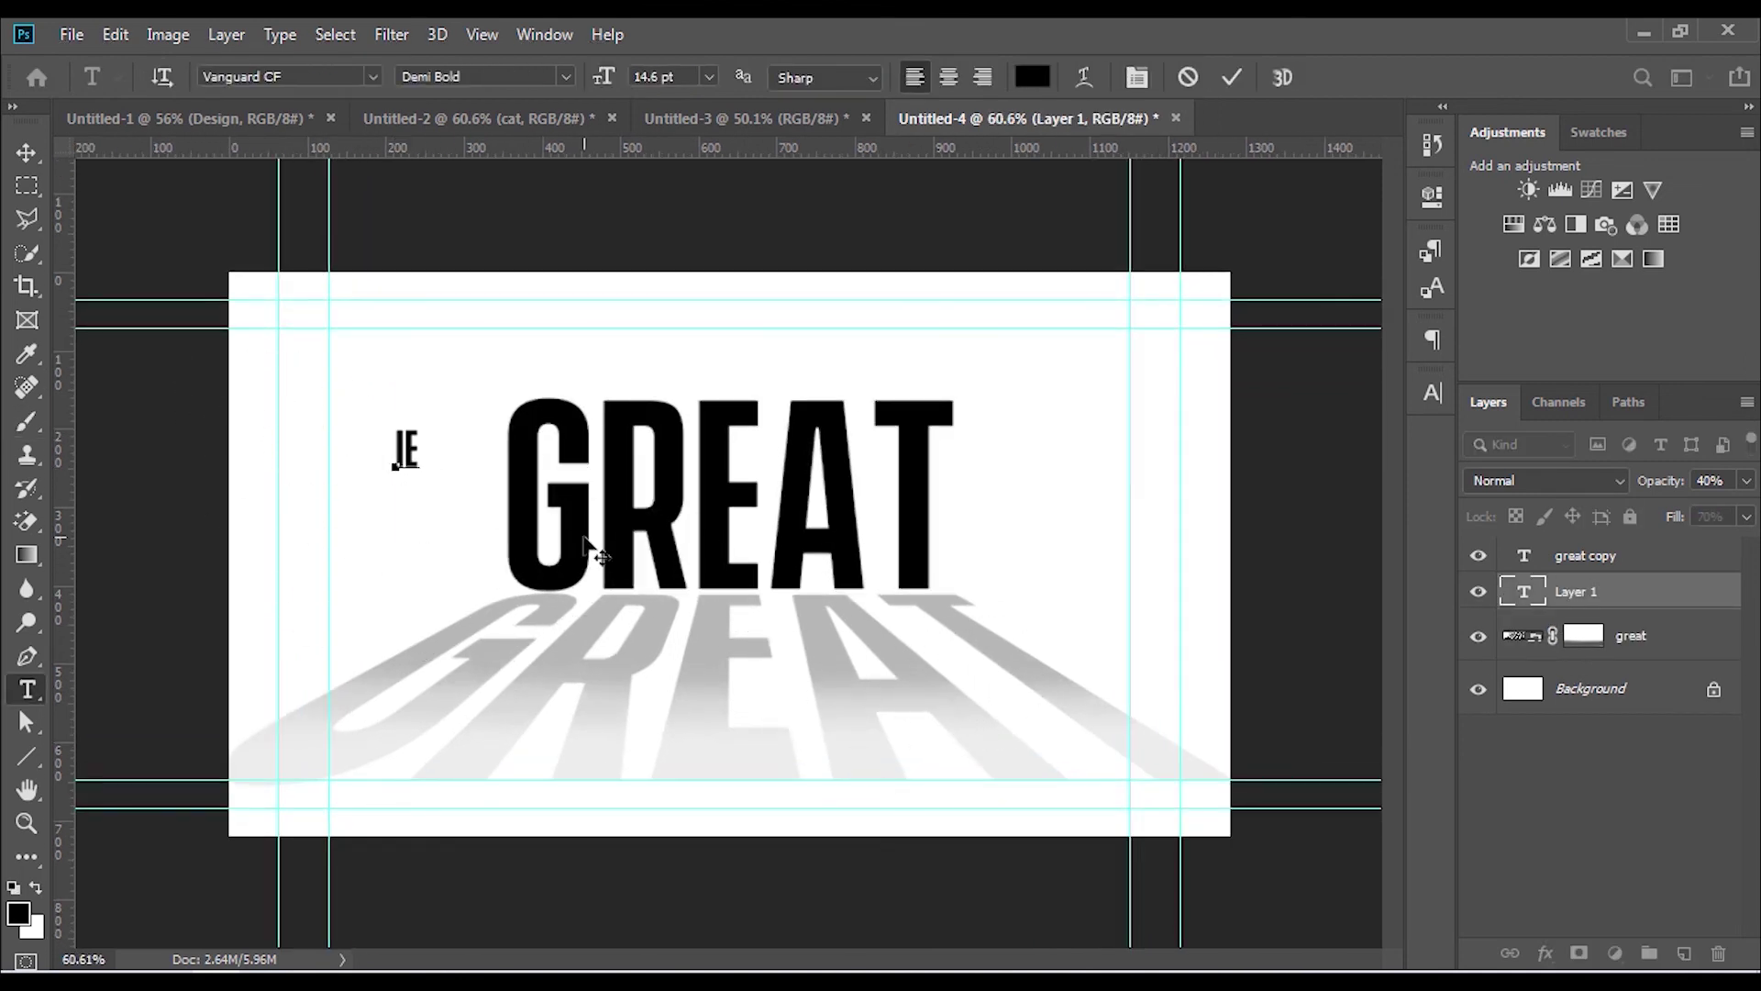
{"action": "left_click", "coordinate": [17, 158]}
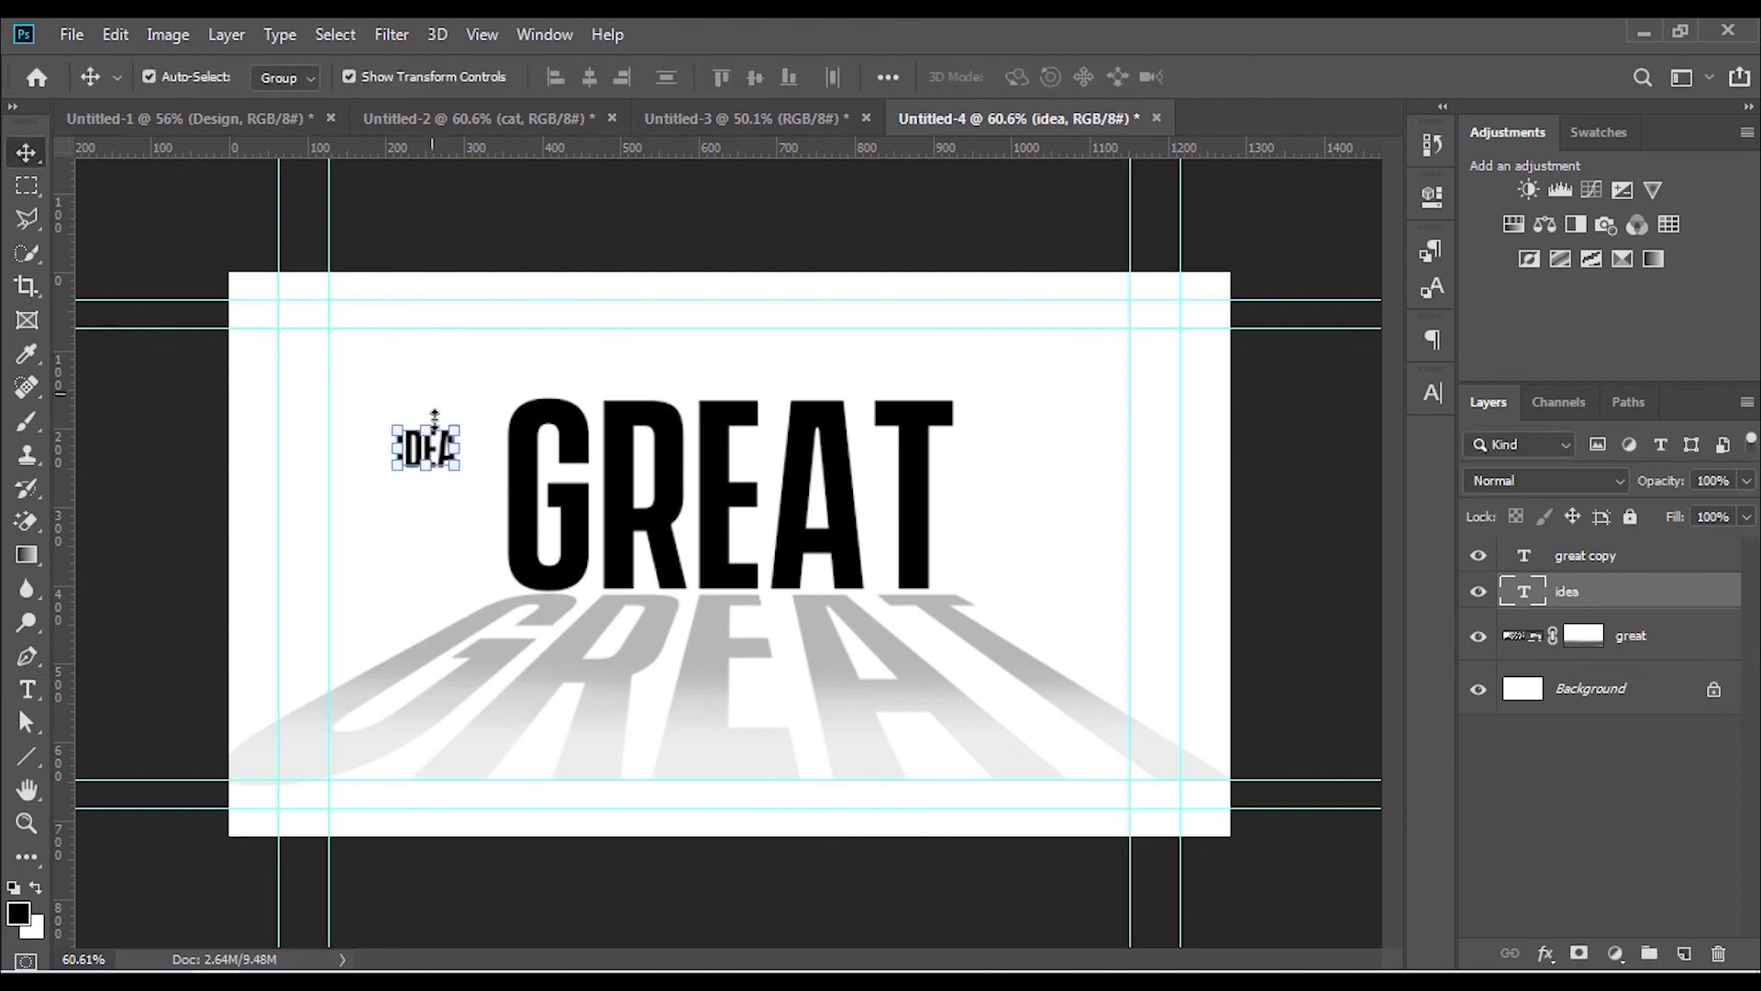
Scale the IDEA text to about 271%, rotate it -90°, place it vertically against the T of GREAT, and deselect it
{"action": "left_click_drag", "start_coordinate": [466, 419], "coordinate": [262, 211]}
{"action": "left_click_drag", "start_coordinate": [421, 402], "coordinate": [991, 496]}
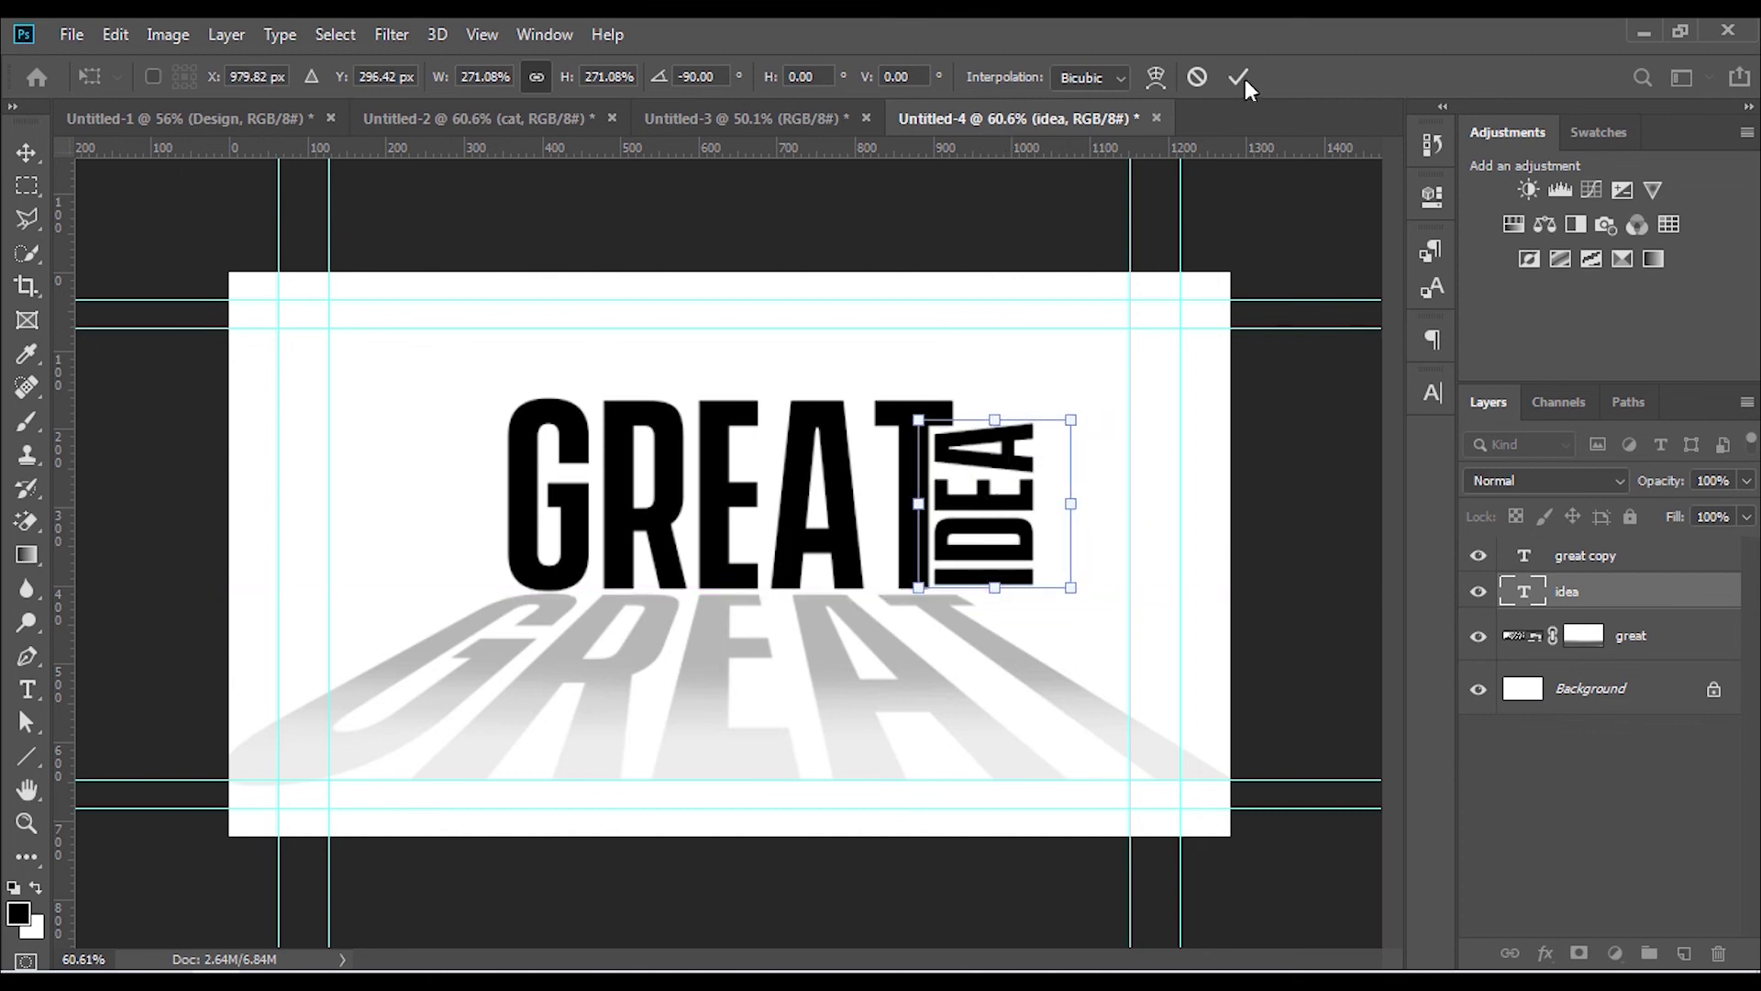
{"action": "left_click", "coordinate": [1243, 82]}
{"action": "left_click", "coordinate": [1246, 475]}
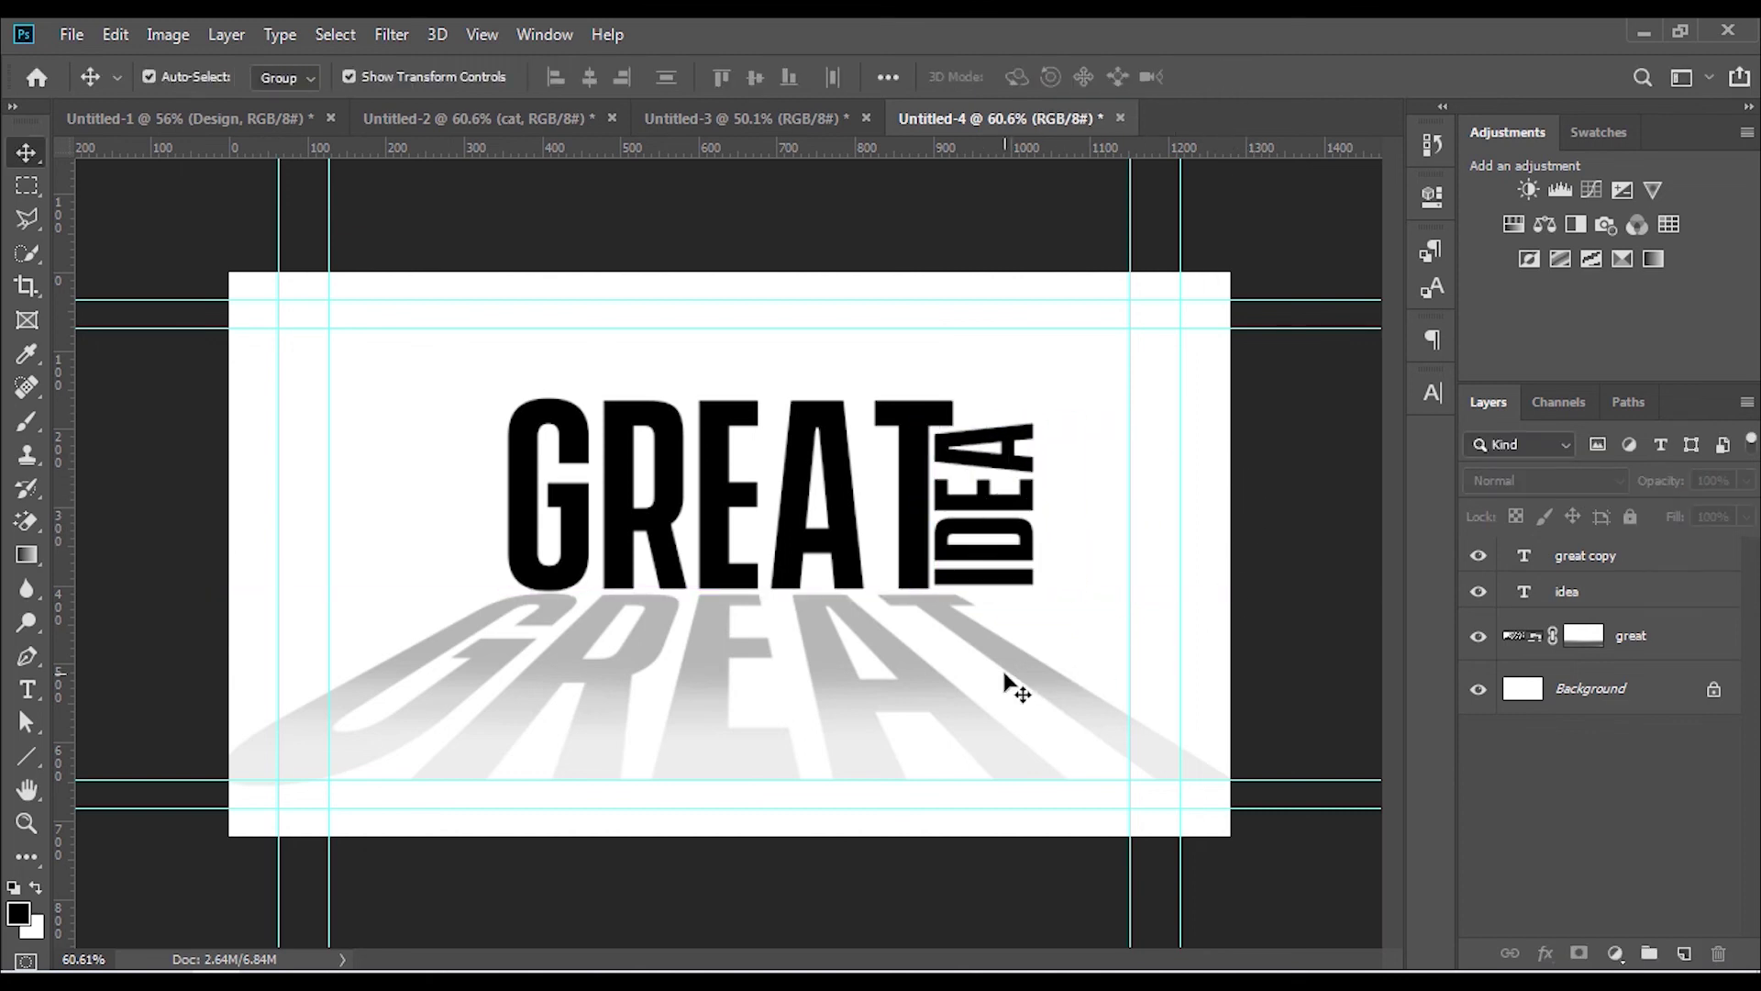